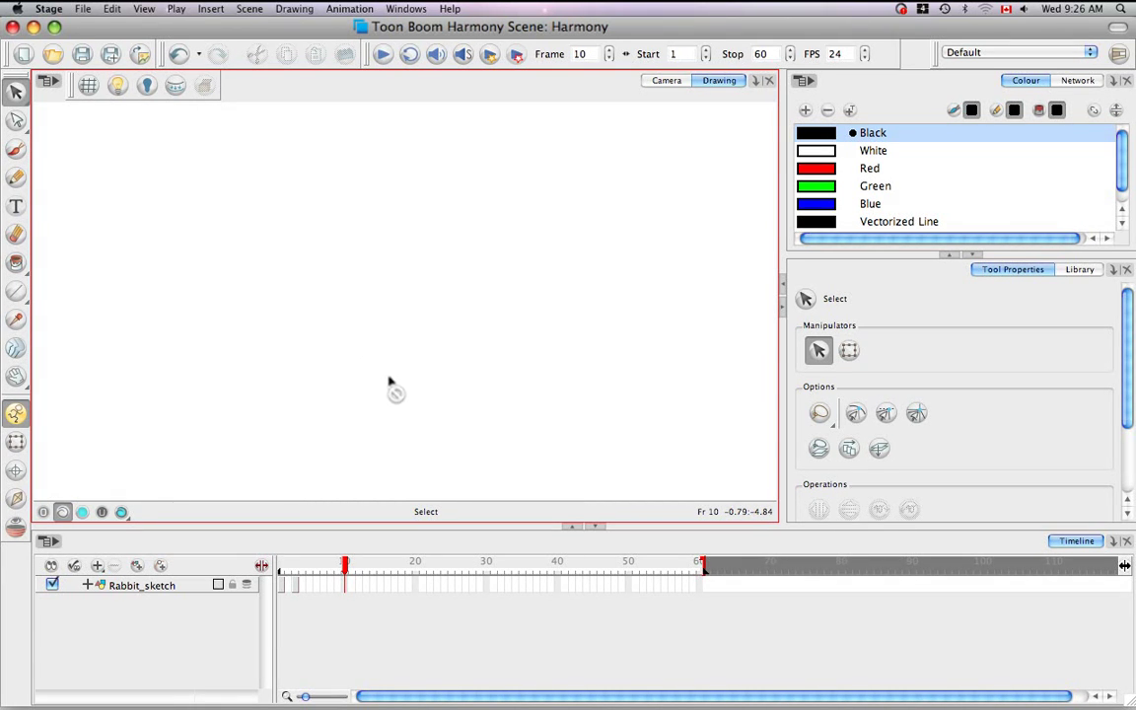
Activate the Brush tool with the Brush 5 preset.
{"action": "key", "text": "alt+b"}
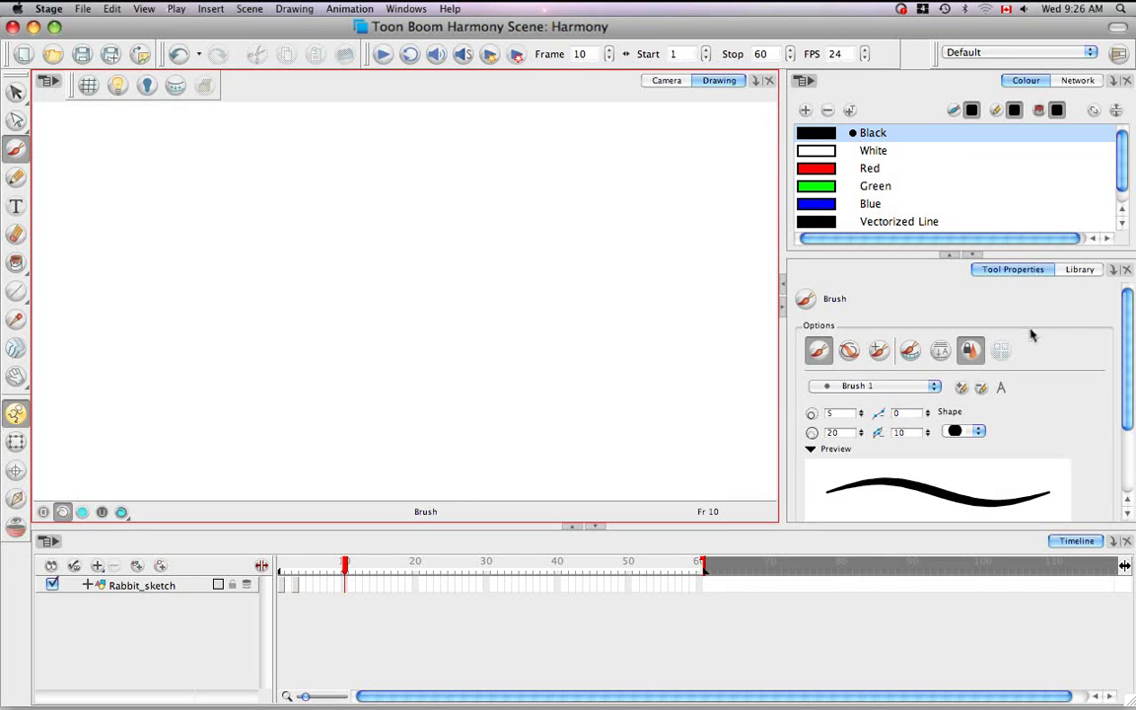
{"action": "left_click", "coordinate": [934, 388]}
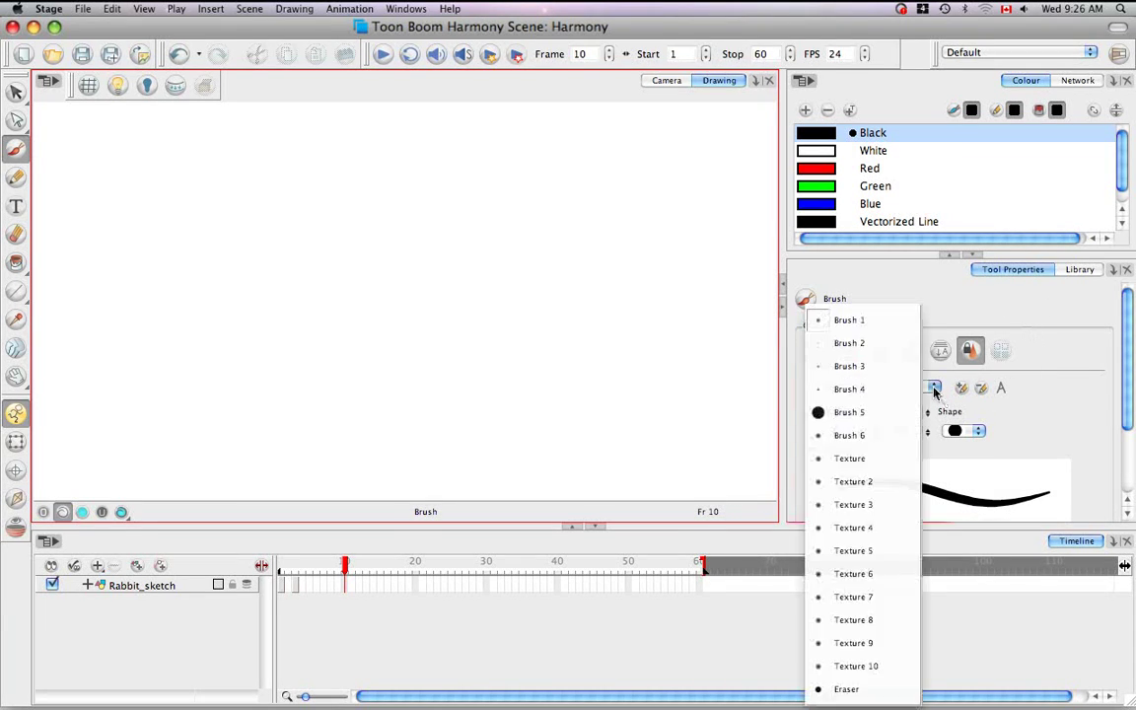
{"action": "left_click", "coordinate": [888, 412]}
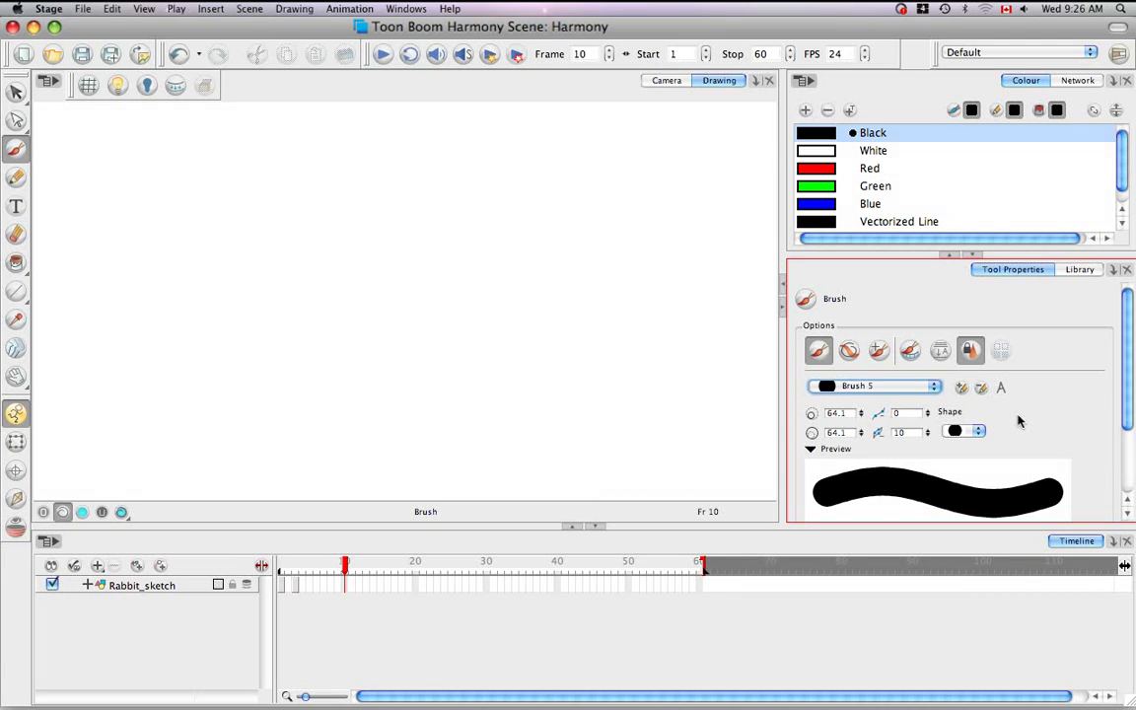
Create a new brush preset from Brush 5 and rename it mybrush.
{"action": "left_click", "coordinate": [963, 388]}
{"action": "left_click", "coordinate": [963, 388]}
{"action": "left_click", "coordinate": [1002, 390]}
{"action": "key", "text": "BackSpace"}
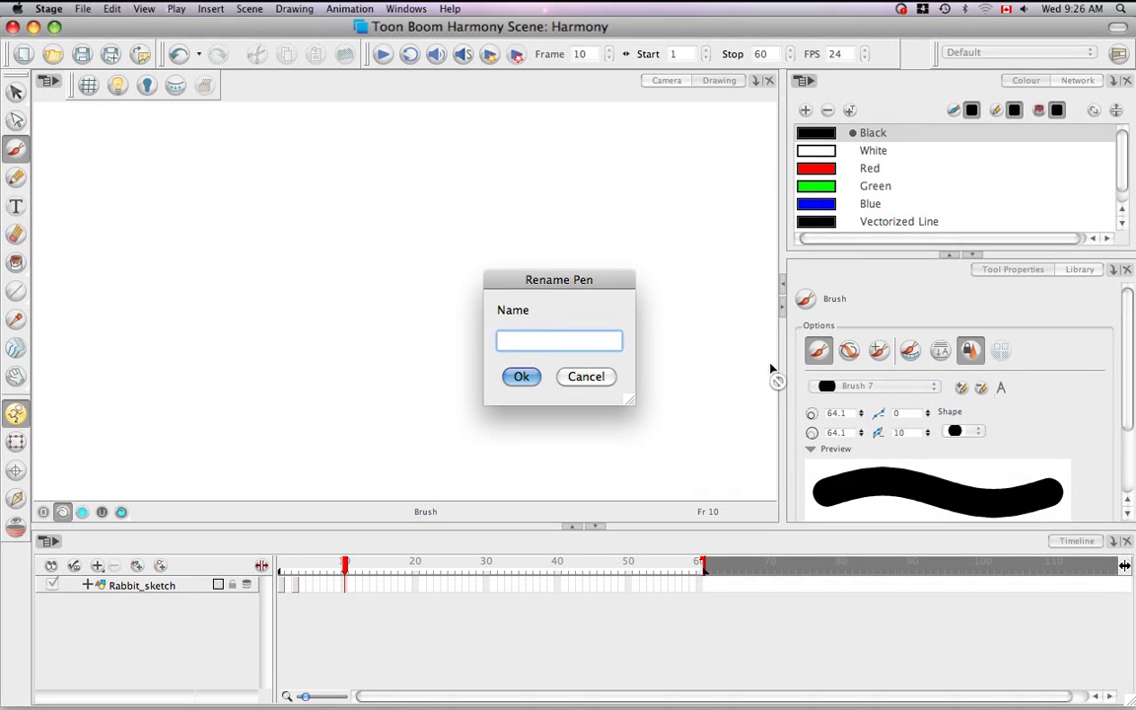
{"action": "type", "text": "mybrush"}
{"action": "left_click", "coordinate": [522, 379]}
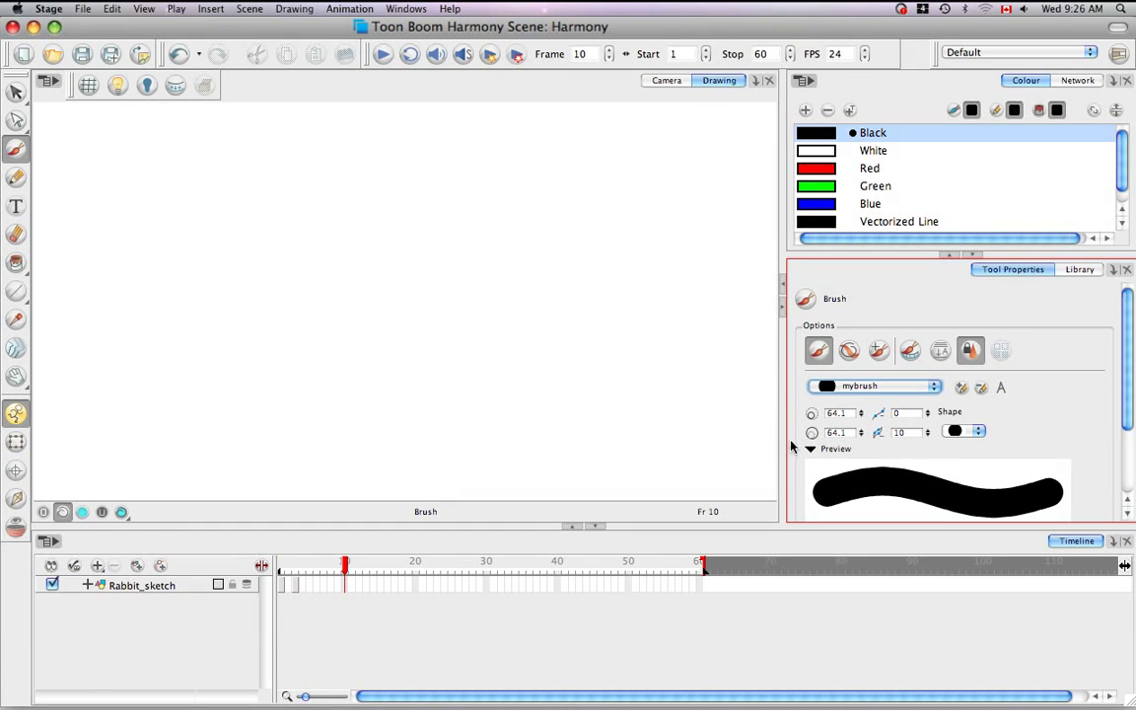
Add a drawing layer and paint a curved test stroke on it with minimum brush size 7.8 and maximum 74.8.
{"action": "left_click", "coordinate": [138, 567]}
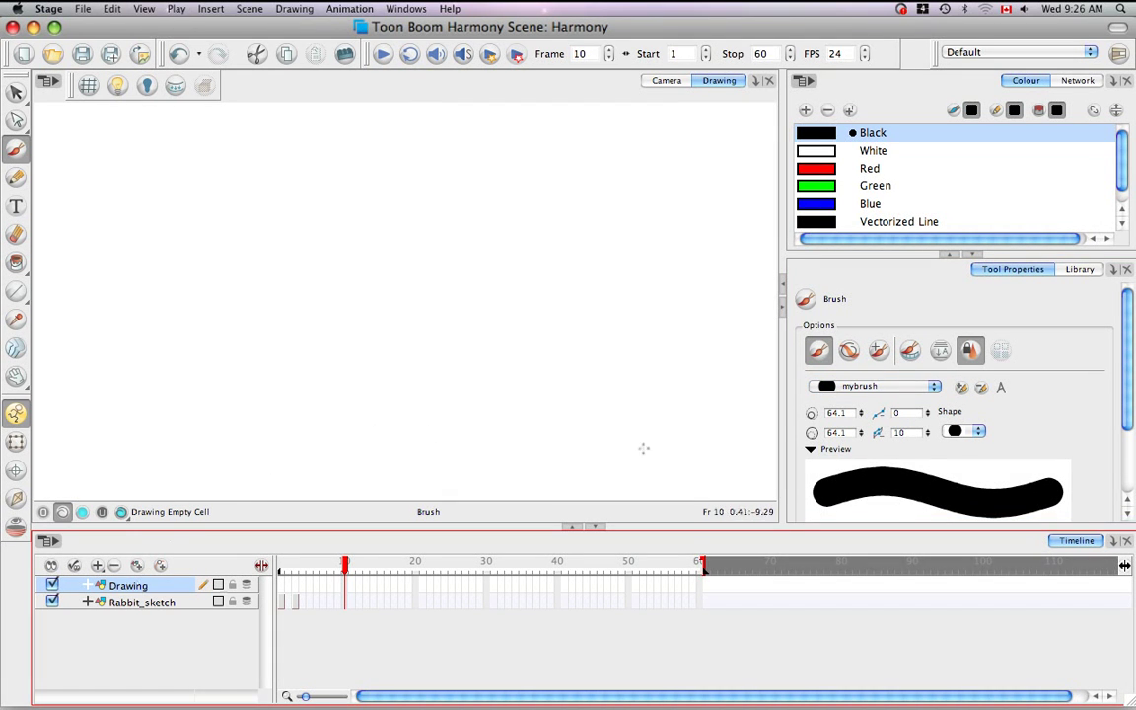
{"action": "mouse_move", "coordinate": [861, 418]}
{"action": "left_mouse_down"}
{"action": "mouse_move", "coordinate": [862, 472]}
{"action": "mouse_move", "coordinate": [858, 456]}
{"action": "left_mouse_up"}
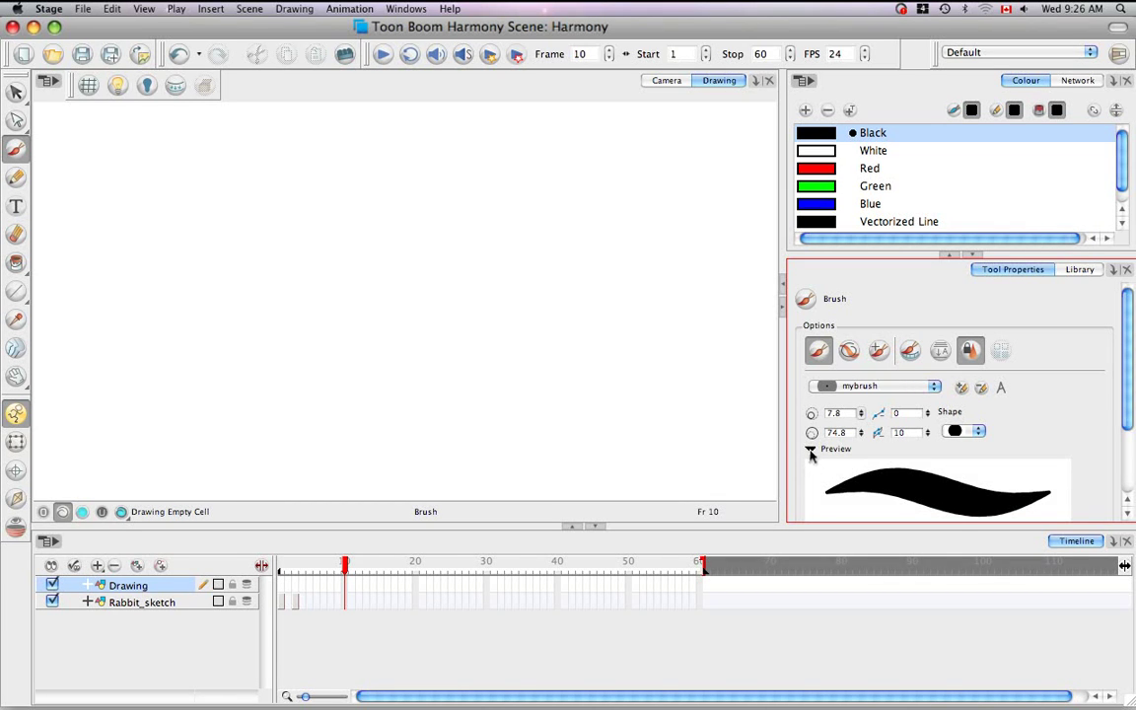
{"action": "left_click", "coordinate": [810, 449]}
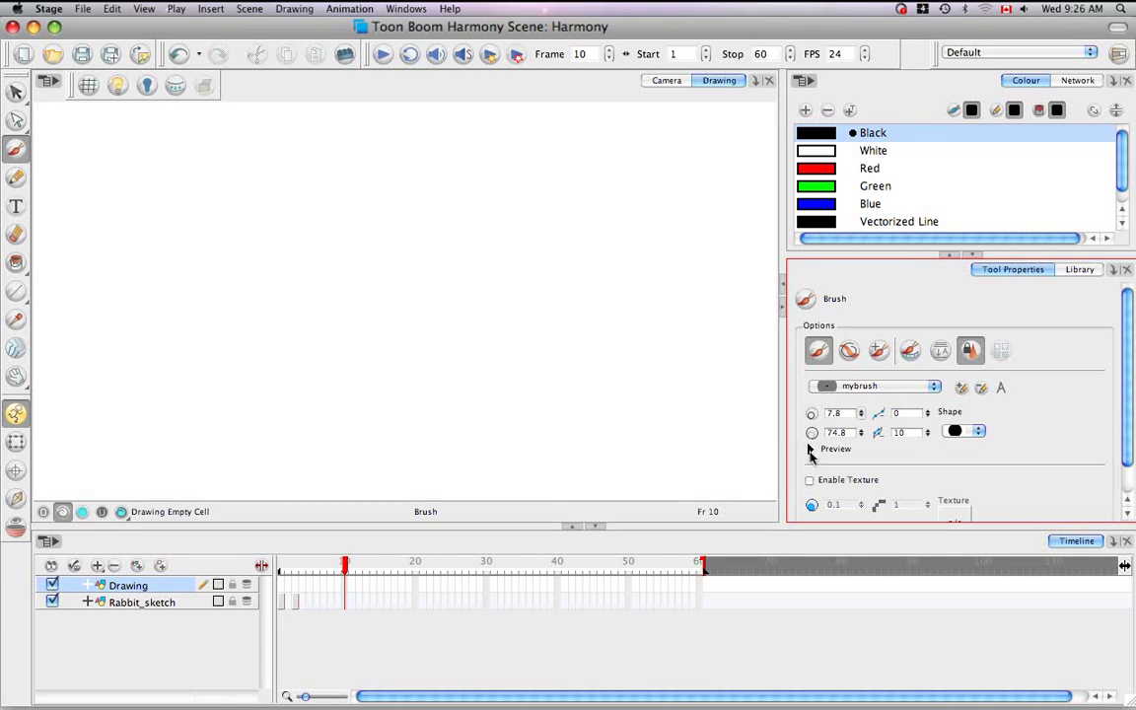
{"action": "left_click", "coordinate": [809, 449]}
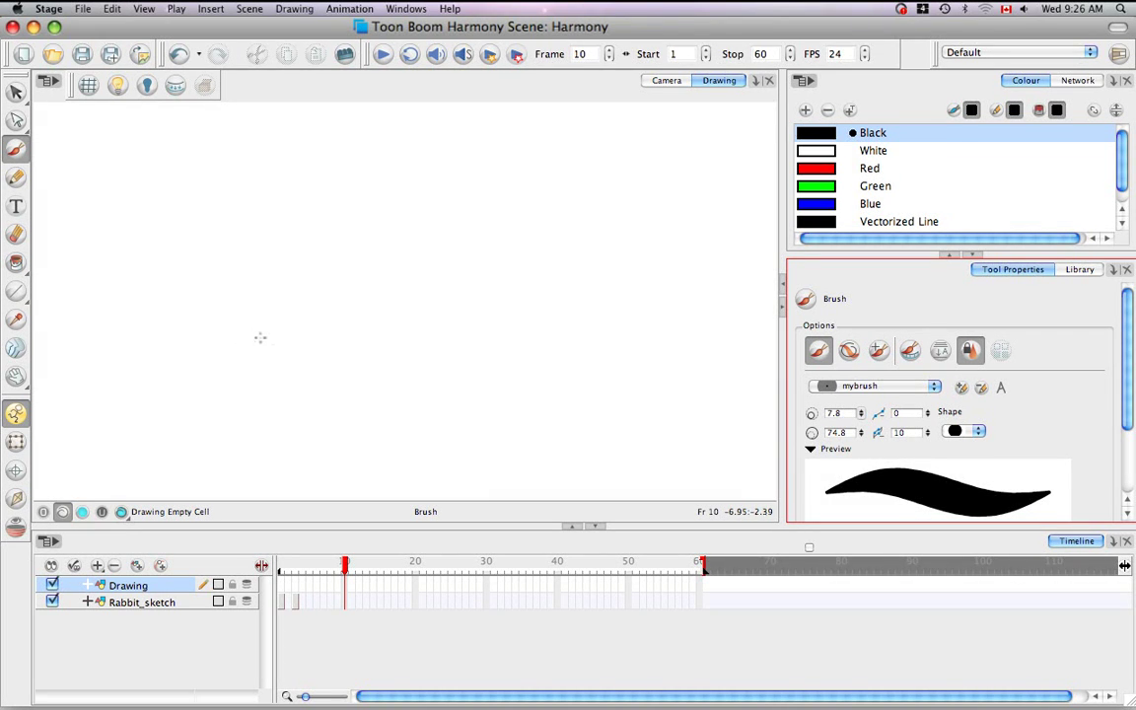
{"action": "mouse_move", "coordinate": [266, 340]}
{"action": "left_mouse_down"}
{"action": "mouse_move", "coordinate": [422, 258]}
{"action": "mouse_move", "coordinate": [554, 251]}
{"action": "left_mouse_up"}
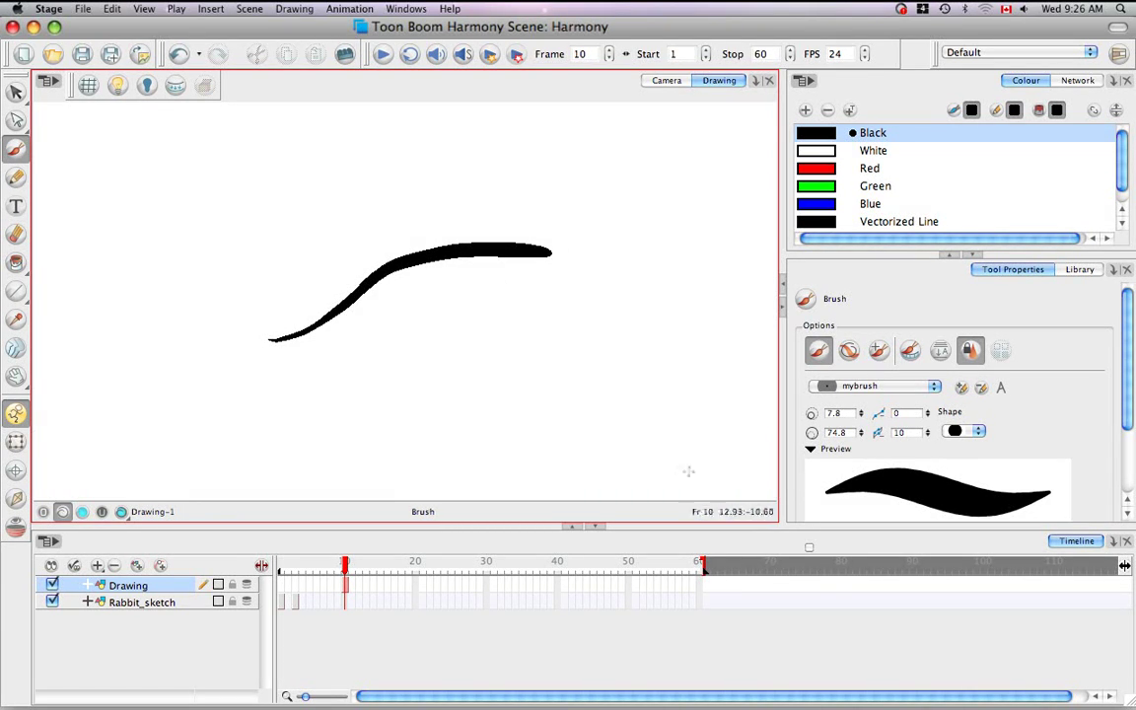
Set the brush's contour smoothing to 0 and paint a zigzag stroke below the curved line.
{"action": "double_click", "coordinate": [899, 432]}
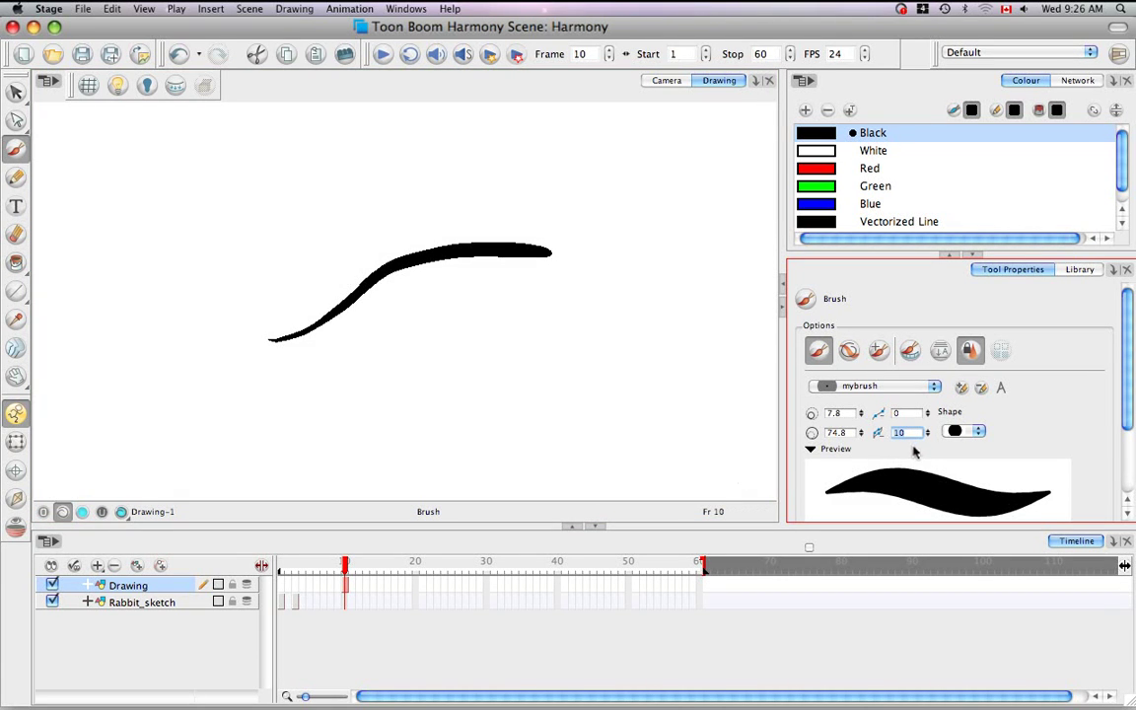
{"action": "type", "text": "0"}
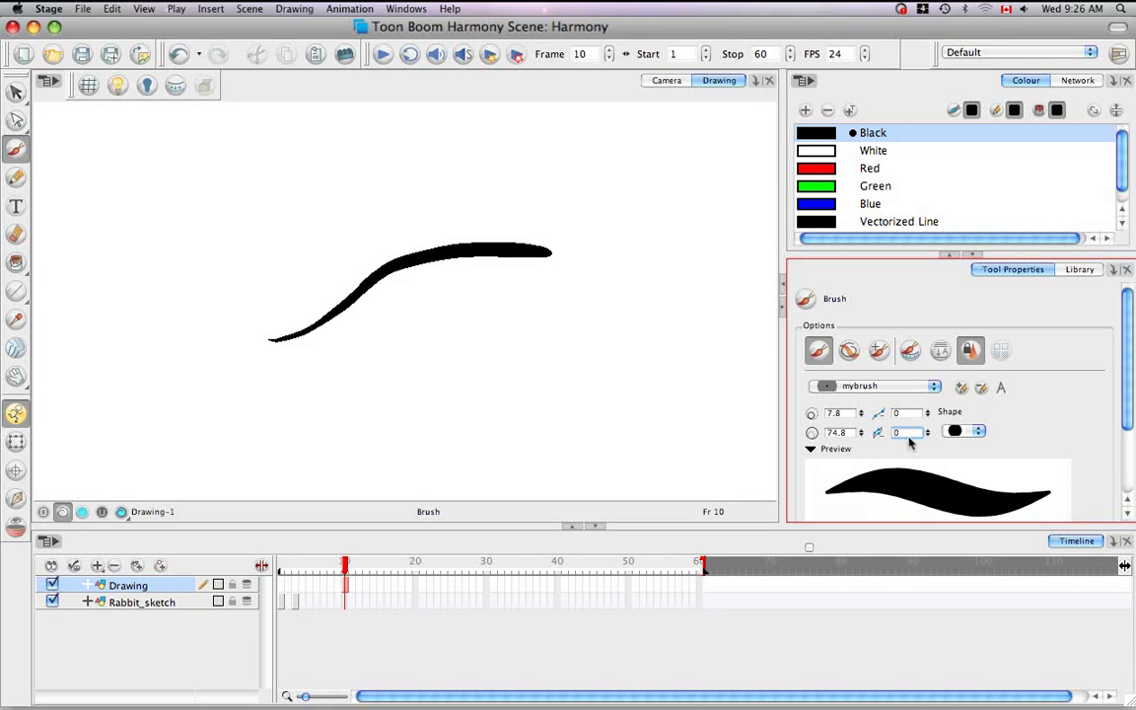
{"action": "mouse_move", "coordinate": [391, 414]}
{"action": "left_mouse_down"}
{"action": "mouse_move", "coordinate": [423, 406]}
{"action": "mouse_move", "coordinate": [472, 365]}
{"action": "mouse_move", "coordinate": [522, 366]}
{"action": "mouse_move", "coordinate": [581, 338]}
{"action": "mouse_move", "coordinate": [616, 365]}
{"action": "left_mouse_up"}
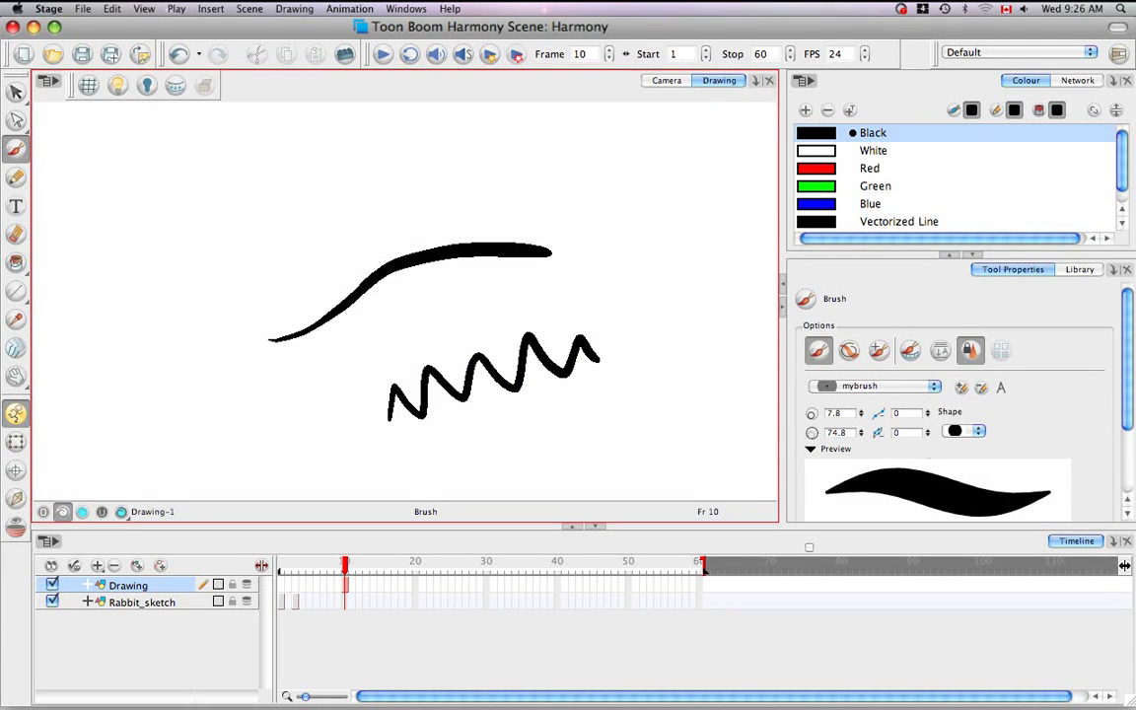
Set the brush's contour smoothing to 10 and paint a zigzag stroke above the curved line.
{"action": "left_click", "coordinate": [903, 432]}
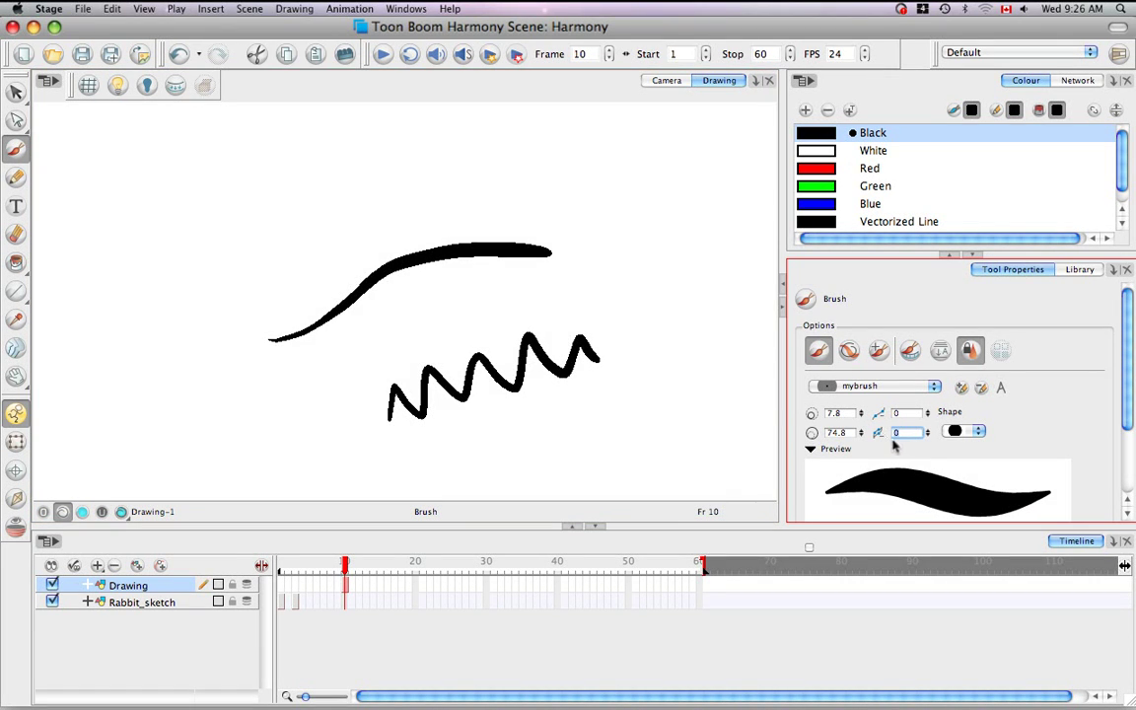
{"action": "type", "text": "10"}
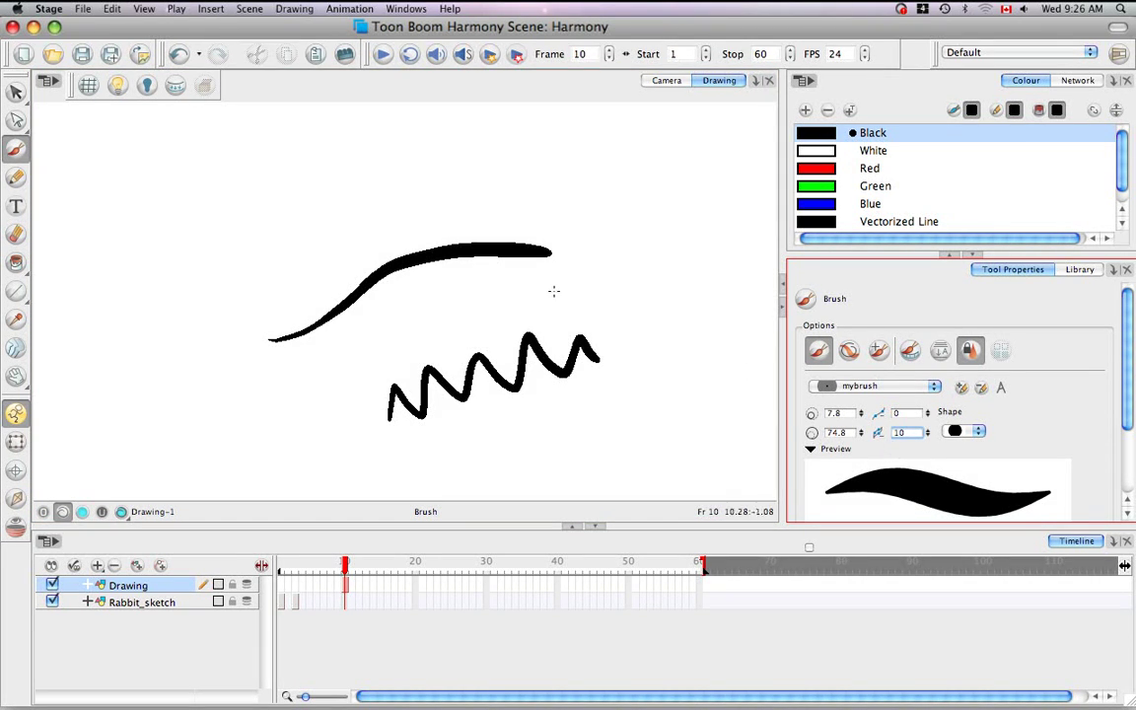
{"action": "mouse_move", "coordinate": [318, 221]}
{"action": "left_mouse_down"}
{"action": "mouse_move", "coordinate": [355, 209]}
{"action": "mouse_move", "coordinate": [513, 197]}
{"action": "left_mouse_up"}
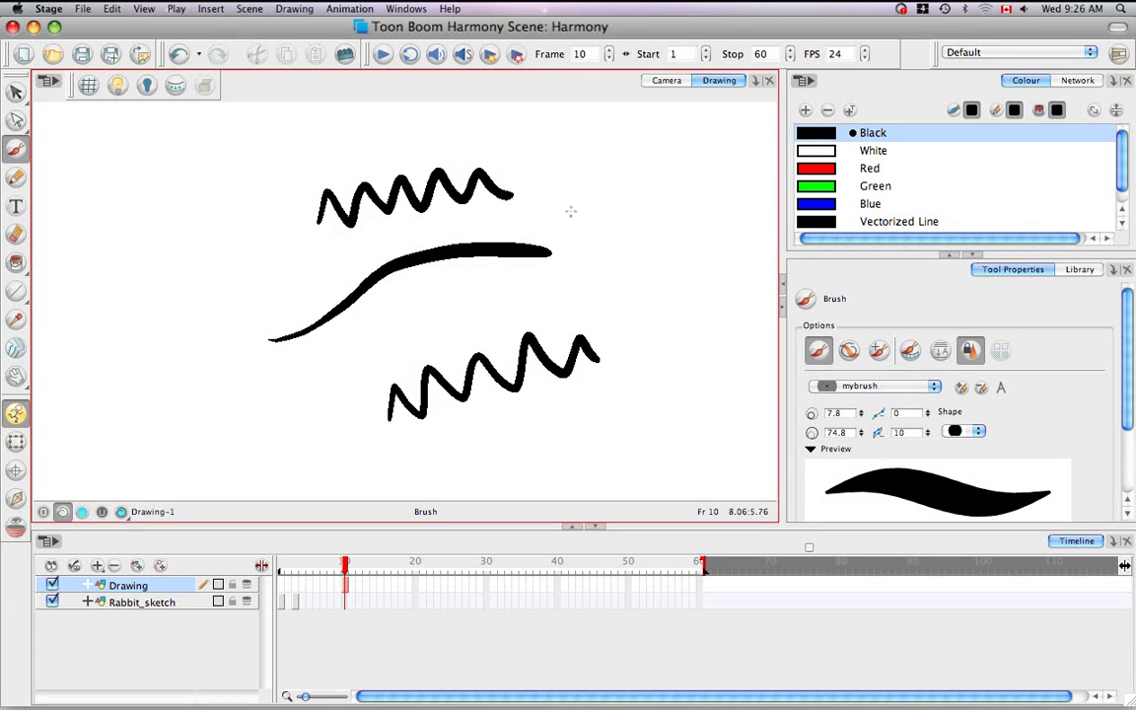
Set the brush's central line smoothing to 5 and paint a rising zigzag between the curved line and the lower zigzag.
{"action": "left_click", "coordinate": [894, 411]}
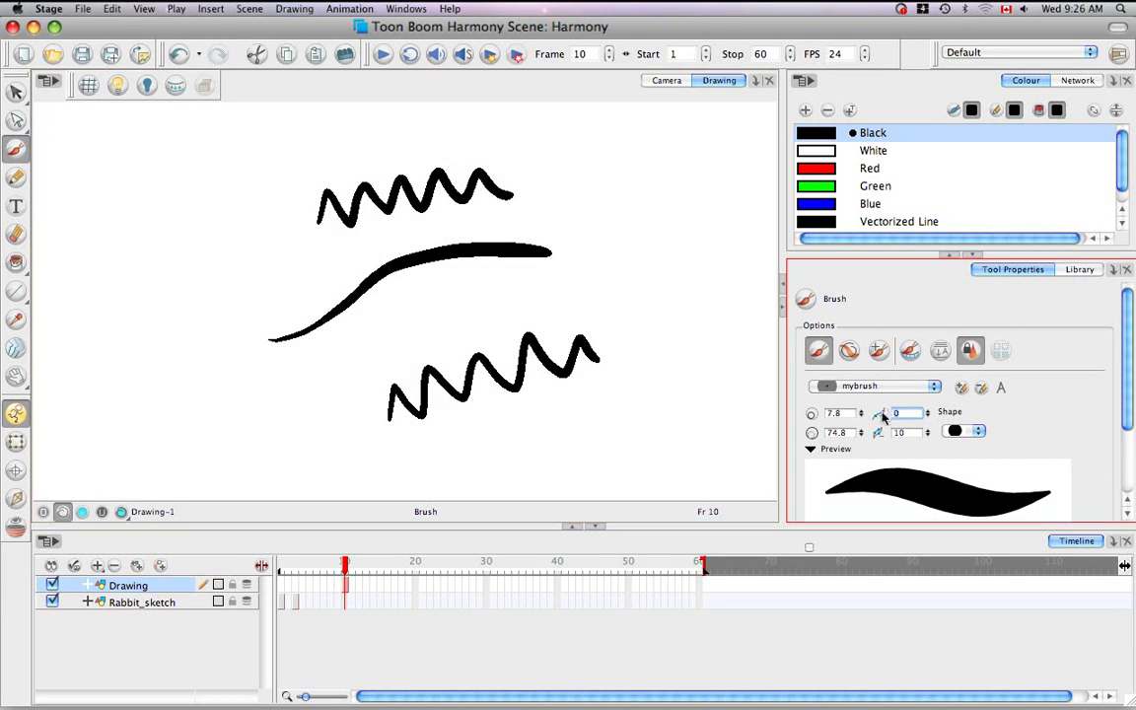
{"action": "type", "text": "6"}
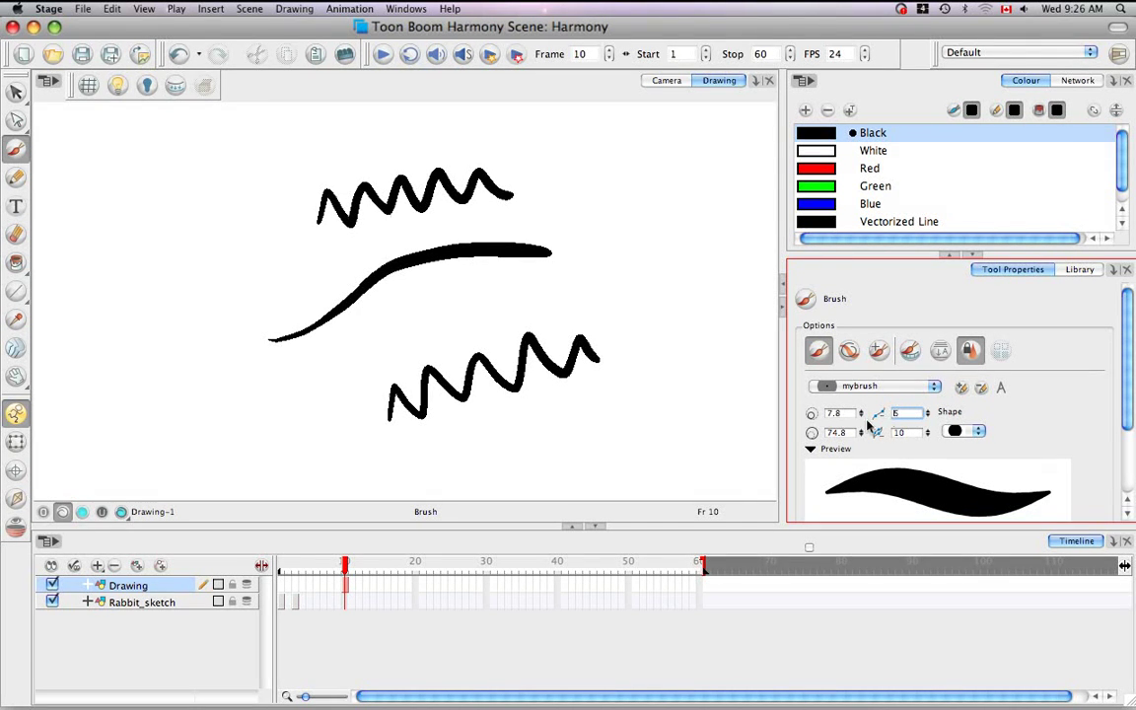
{"action": "left_click_drag", "start_coordinate": [488, 314], "coordinate": [698, 262]}
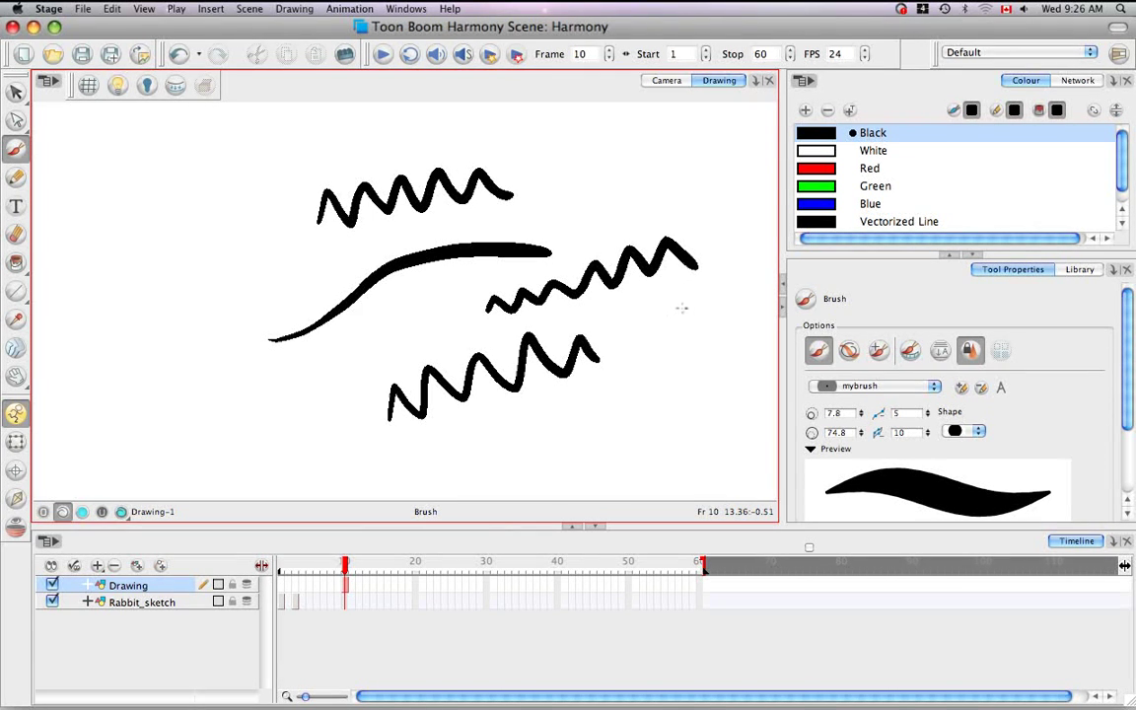
Change the brush tip to the slanted ellipse and paint a winding stroke down the left side of the drawing.
{"action": "left_click", "coordinate": [980, 432]}
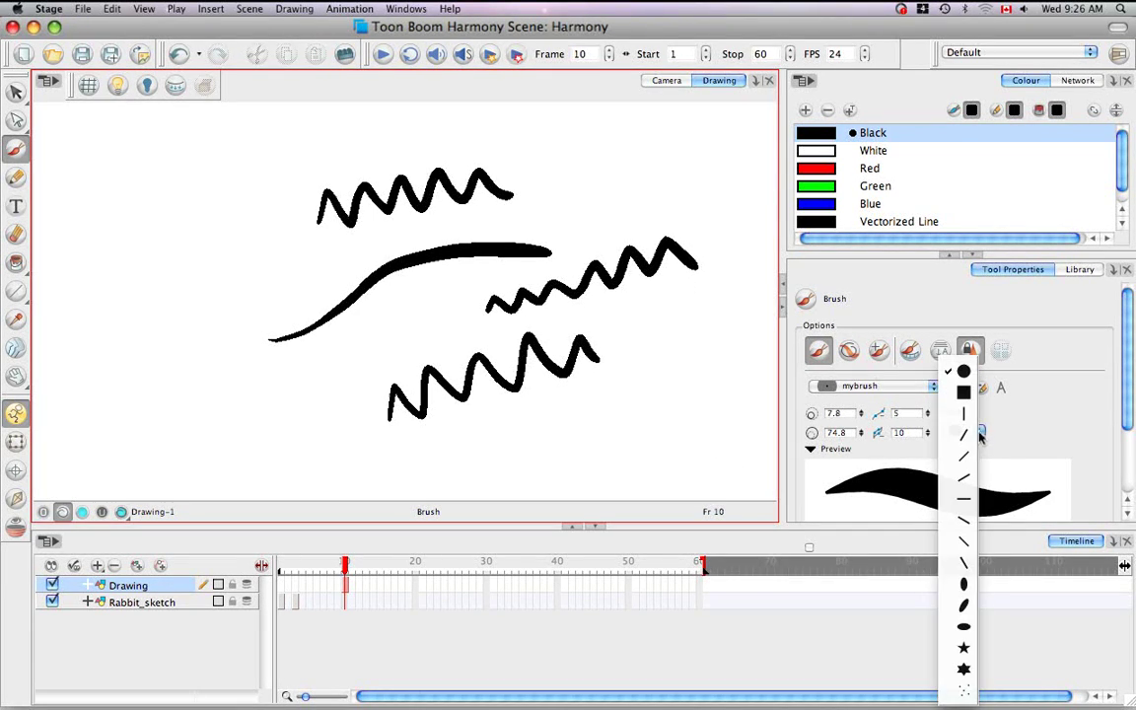
{"action": "left_click", "coordinate": [966, 607]}
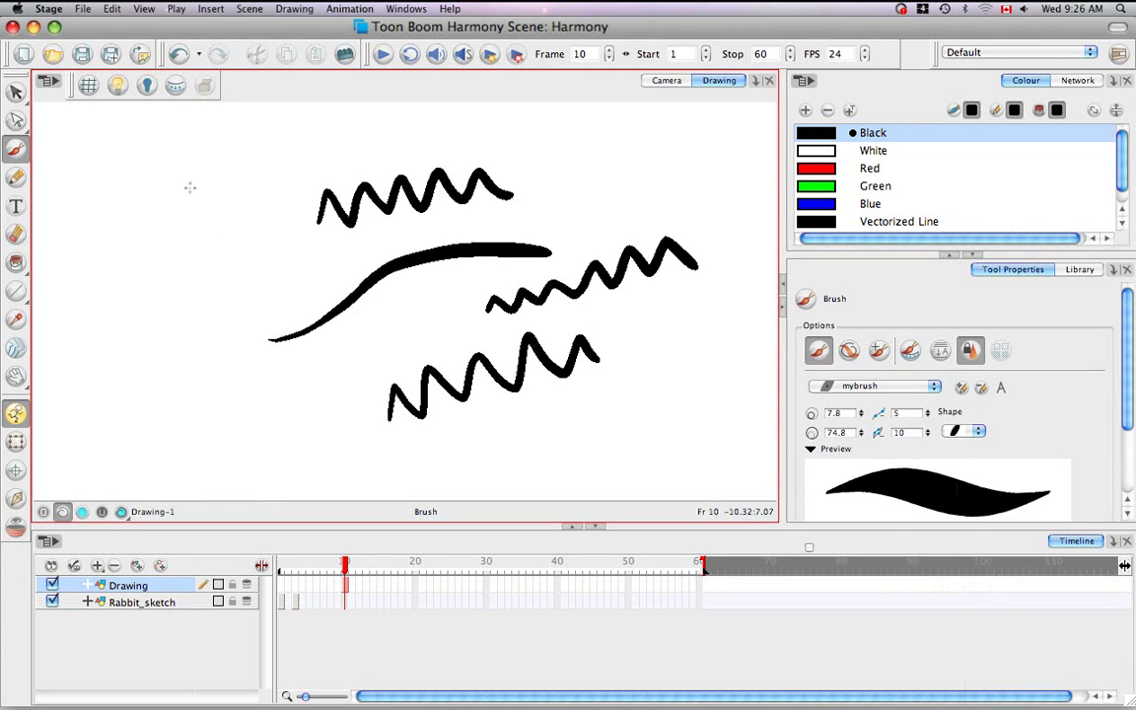
{"action": "mouse_move", "coordinate": [190, 186]}
{"action": "left_mouse_down"}
{"action": "mouse_move", "coordinate": [185, 238]}
{"action": "mouse_move", "coordinate": [125, 277]}
{"action": "mouse_move", "coordinate": [180, 366]}
{"action": "mouse_move", "coordinate": [249, 418]}
{"action": "mouse_move", "coordinate": [276, 390]}
{"action": "left_mouse_up"}
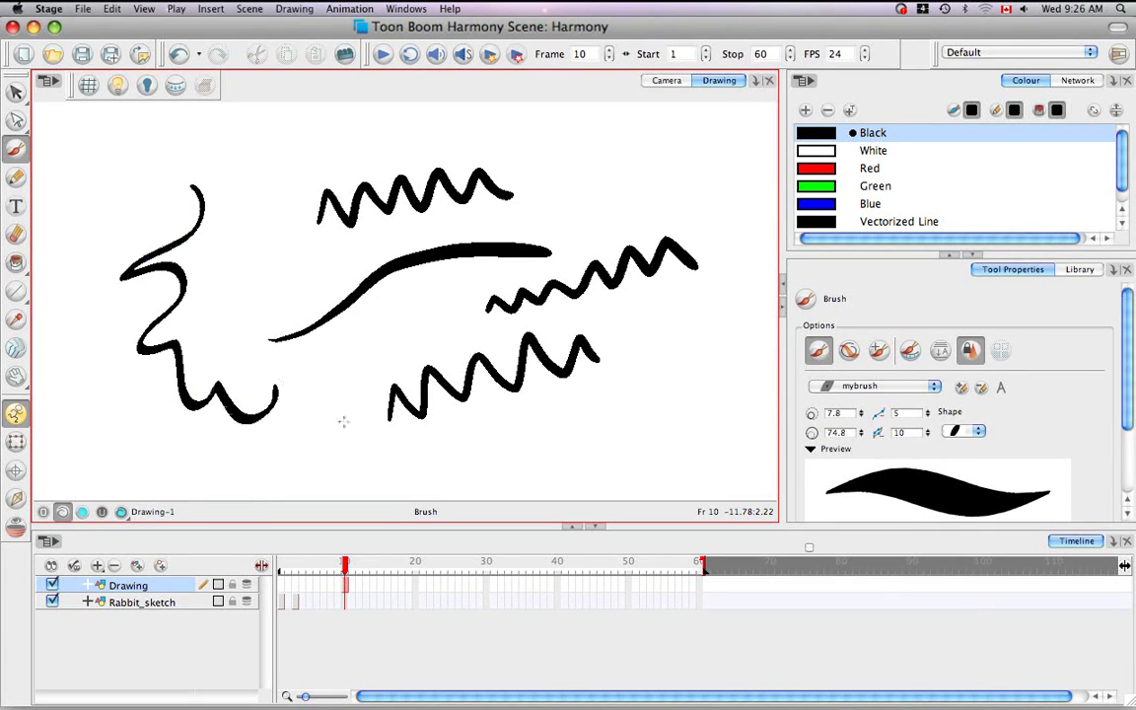
Change the brush tip to the square and paint a rectangle outline beside the upper zigzag.
{"action": "left_click", "coordinate": [968, 431]}
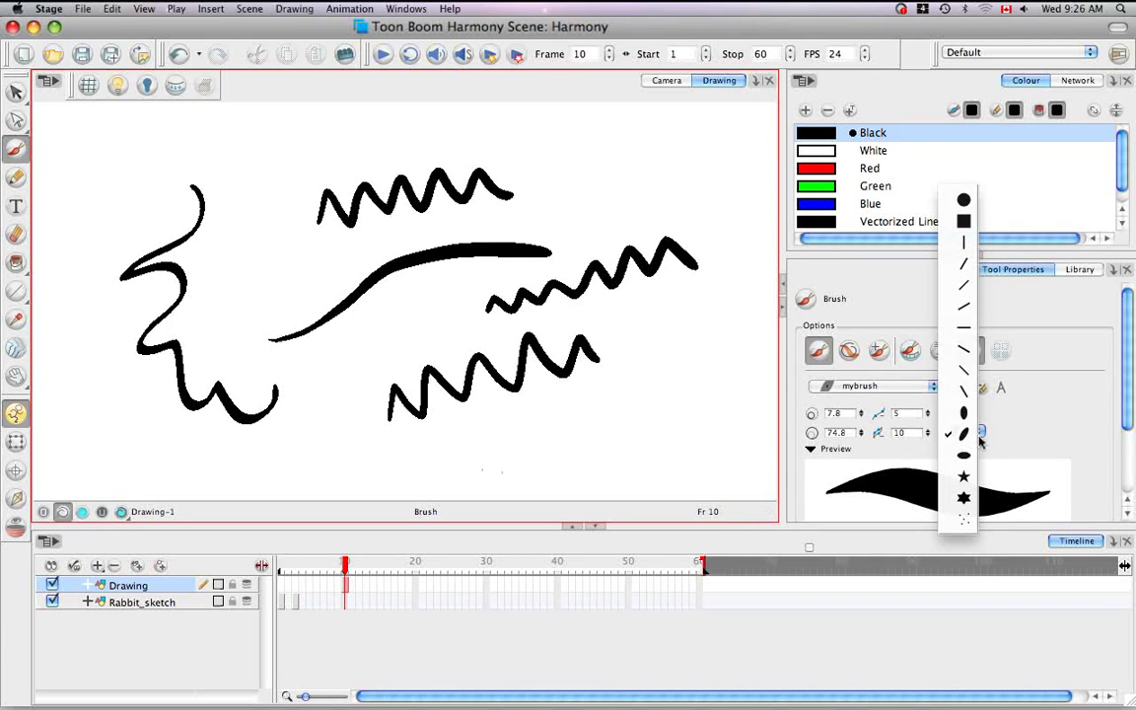
{"action": "left_click", "coordinate": [964, 221]}
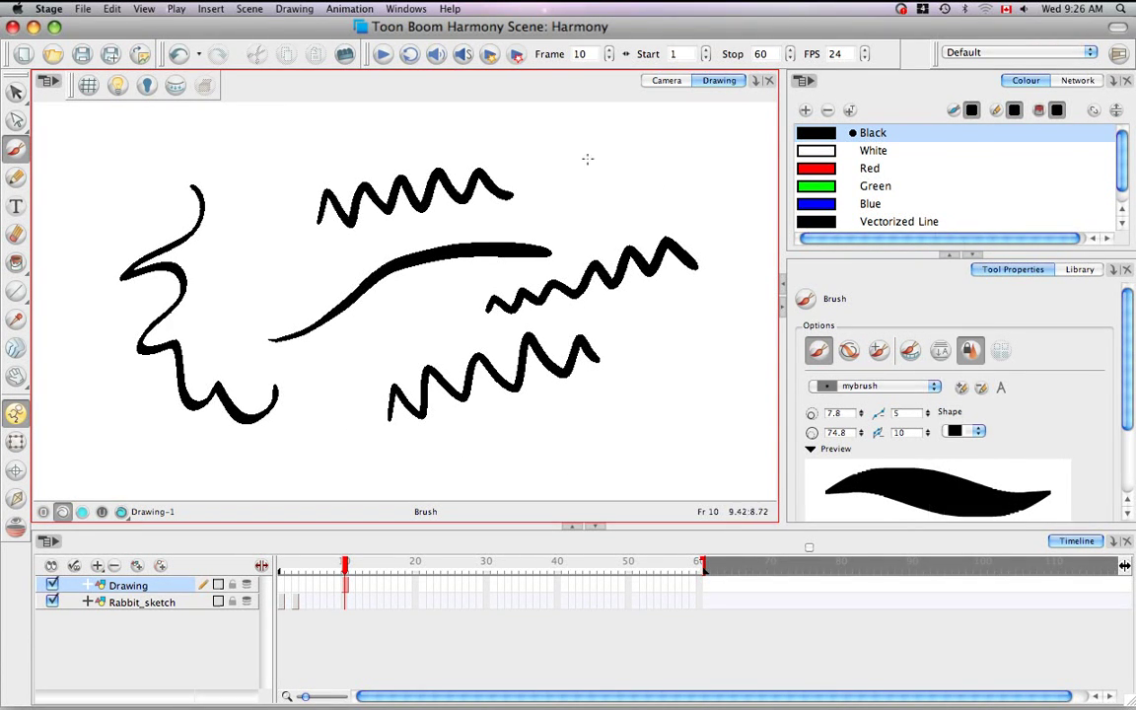
{"action": "mouse_move", "coordinate": [550, 156]}
{"action": "left_mouse_down"}
{"action": "mouse_move", "coordinate": [648, 154]}
{"action": "mouse_move", "coordinate": [634, 214]}
{"action": "mouse_move", "coordinate": [564, 221]}
{"action": "mouse_move", "coordinate": [554, 156]}
{"action": "left_mouse_up"}
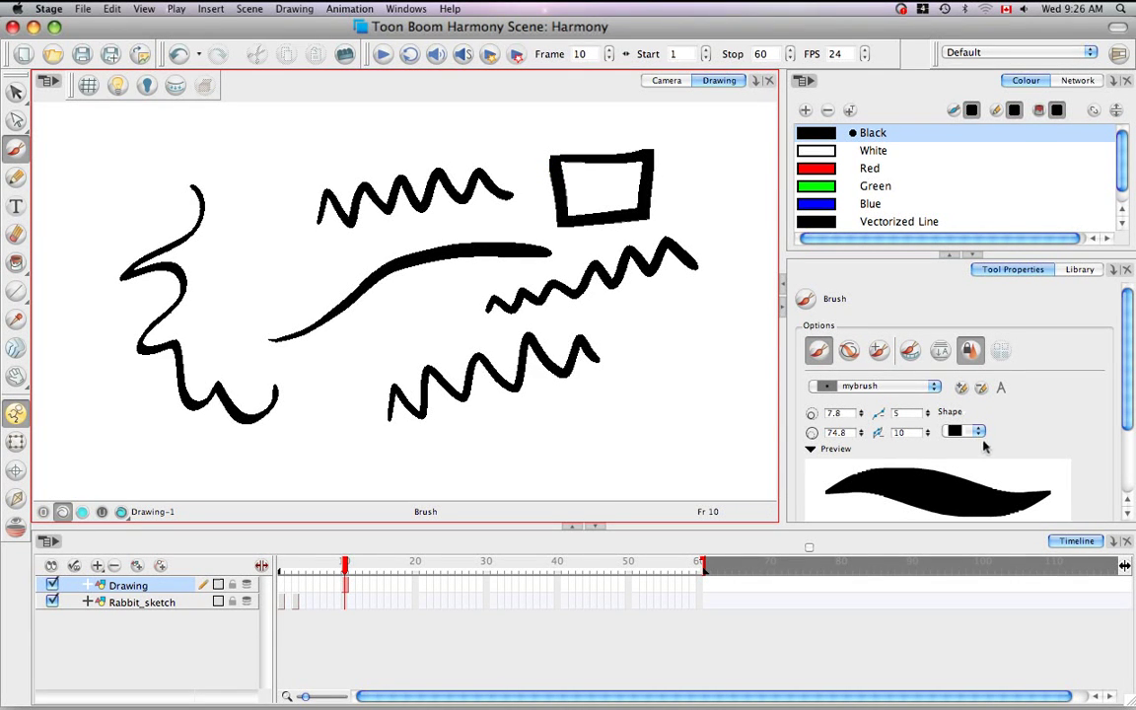
Change the brush tip to the scattered dots and paint three overlapping hair-like strokes between the winding stroke and the zigzags.
{"action": "left_click", "coordinate": [979, 432]}
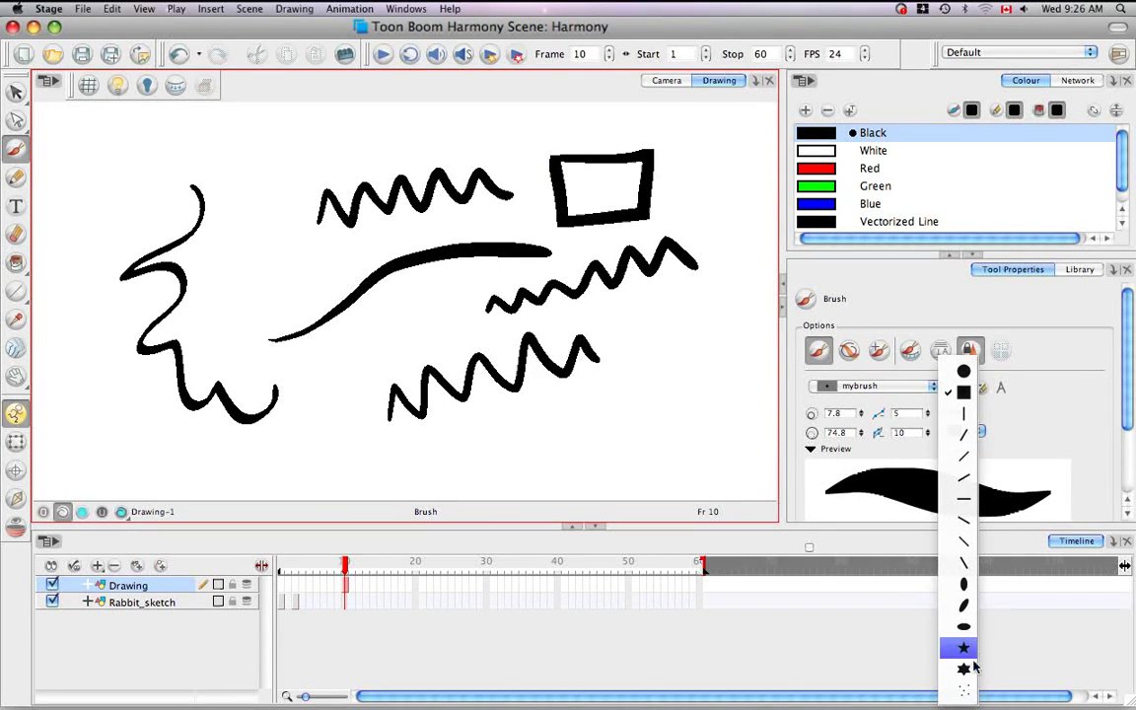
{"action": "left_click", "coordinate": [967, 694]}
{"action": "left_click_drag", "start_coordinate": [287, 156], "coordinate": [221, 324]}
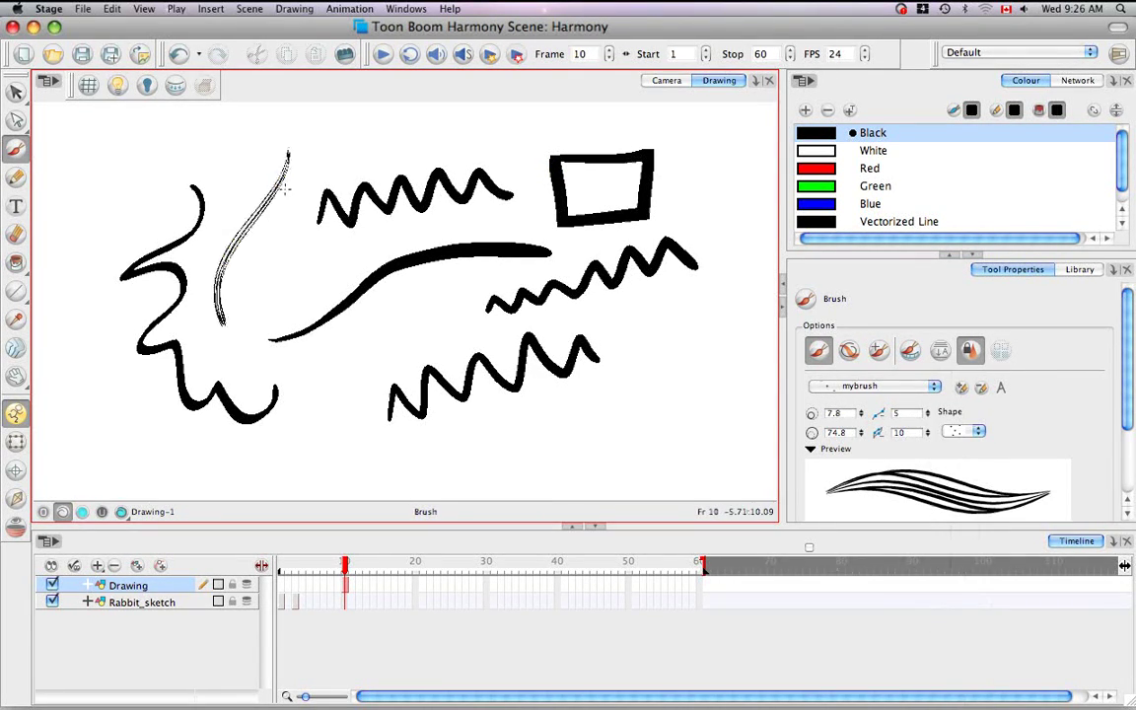
{"action": "left_click_drag", "start_coordinate": [287, 194], "coordinate": [243, 366]}
{"action": "mouse_move", "coordinate": [289, 155]}
{"action": "left_mouse_down"}
{"action": "mouse_move", "coordinate": [251, 300]}
{"action": "mouse_move", "coordinate": [250, 385]}
{"action": "left_mouse_up"}
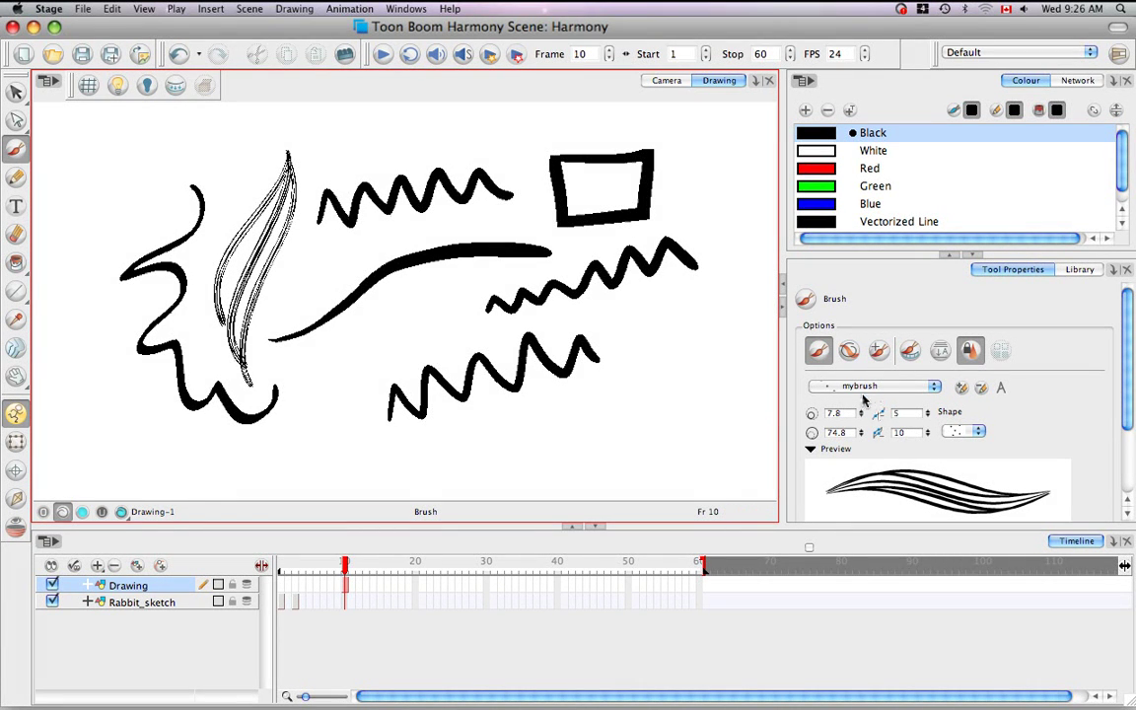
Delete the mybrush preset and check the remaining brush presets.
{"action": "left_click", "coordinate": [934, 386]}
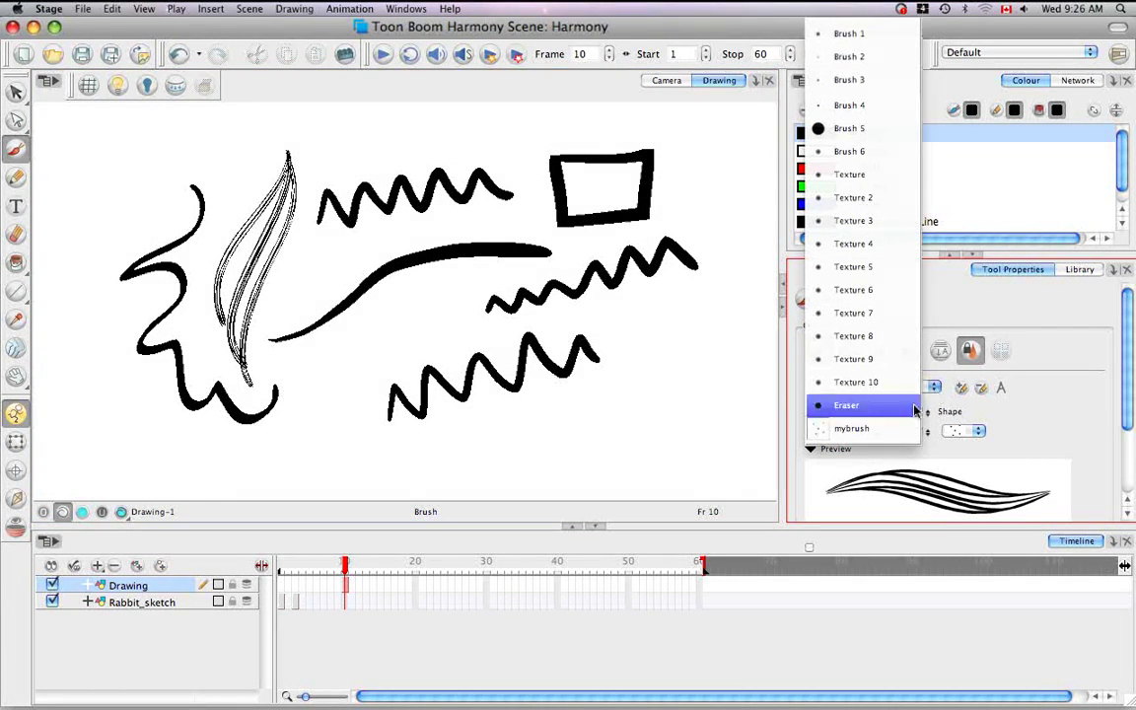
{"action": "left_click", "coordinate": [900, 432]}
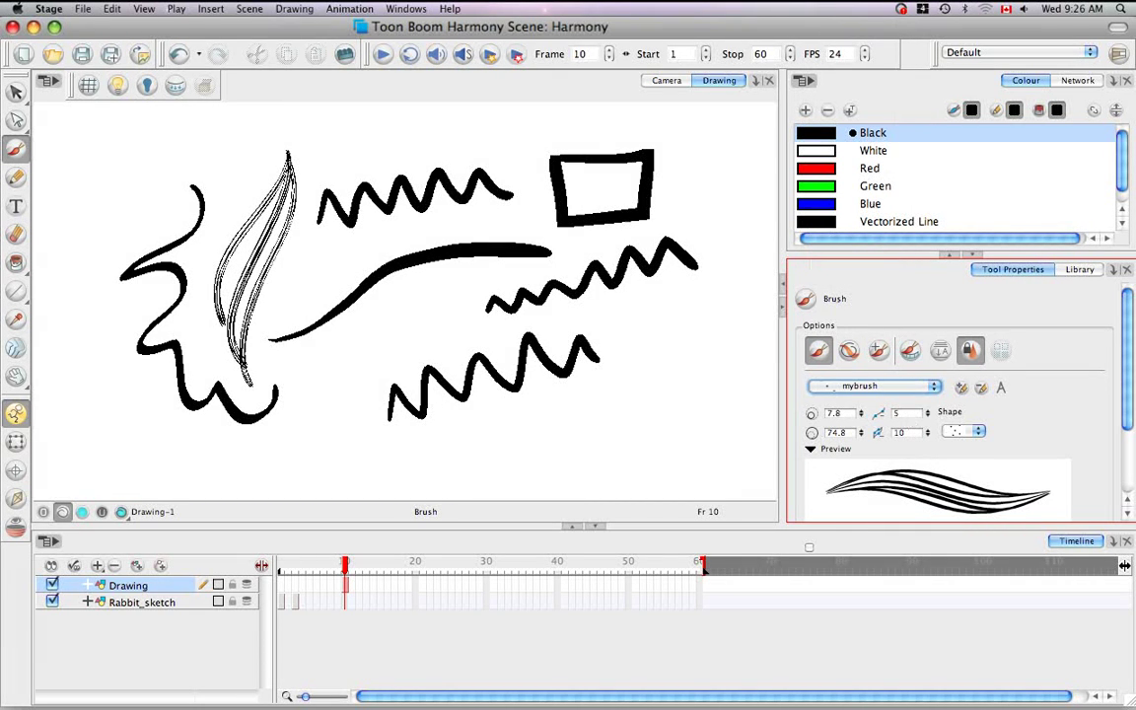
{"action": "left_click", "coordinate": [981, 390]}
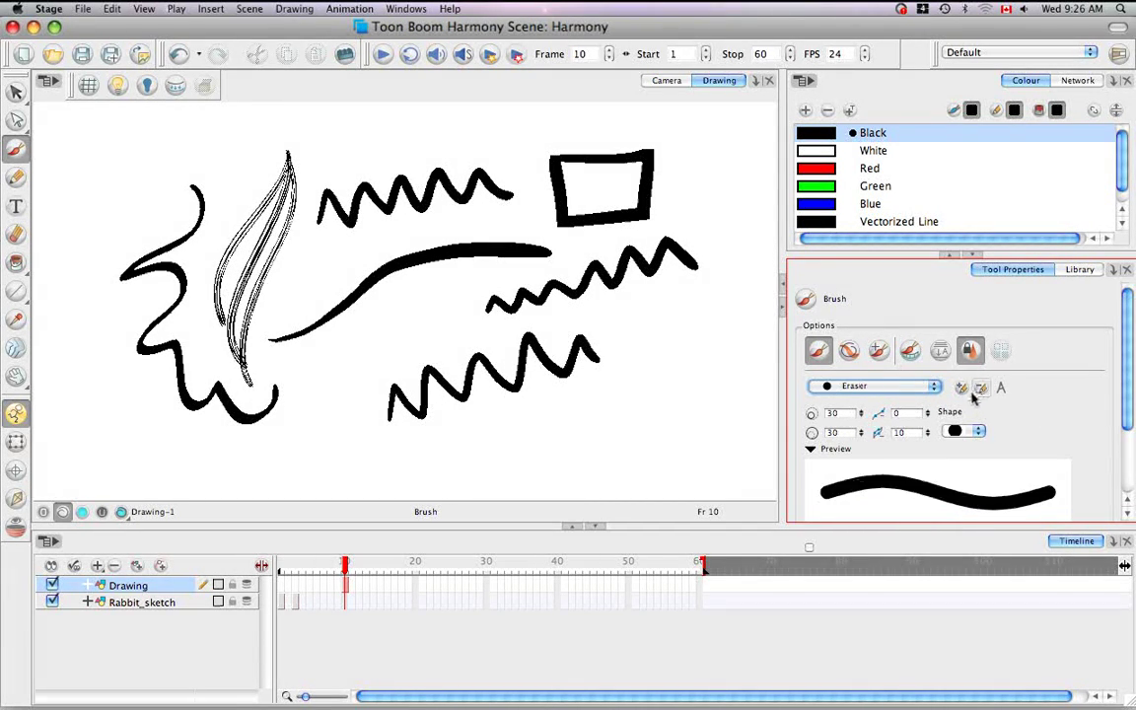
{"action": "left_click", "coordinate": [934, 388]}
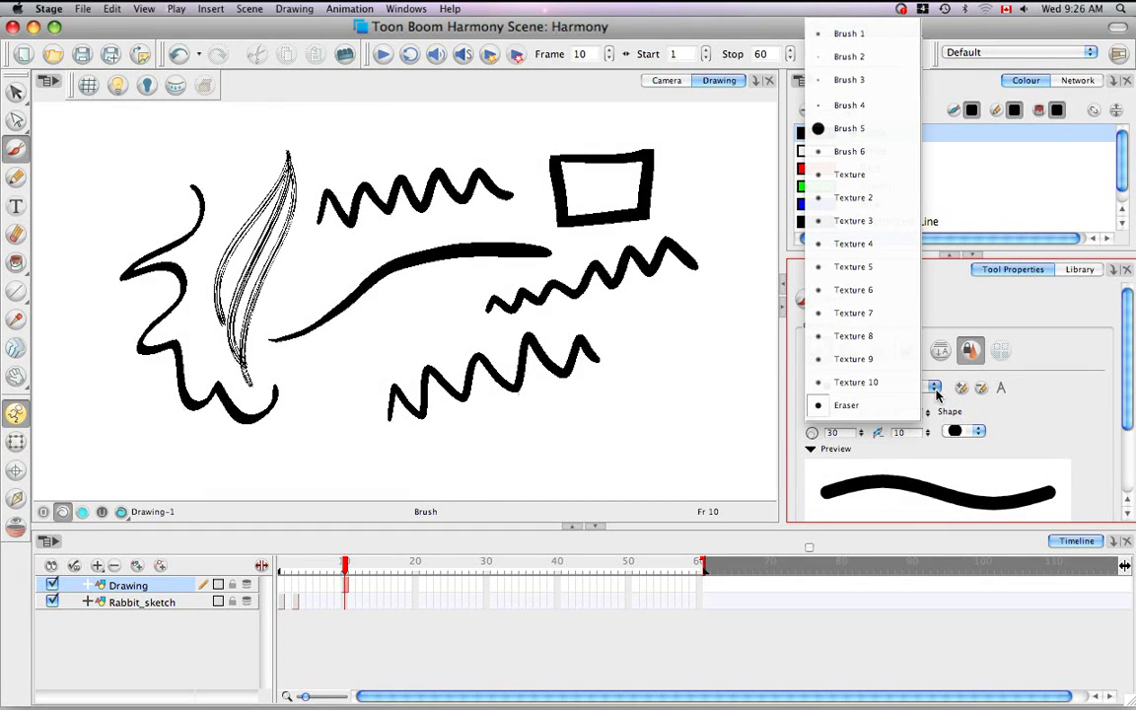
{"action": "left_click", "coordinate": [925, 382]}
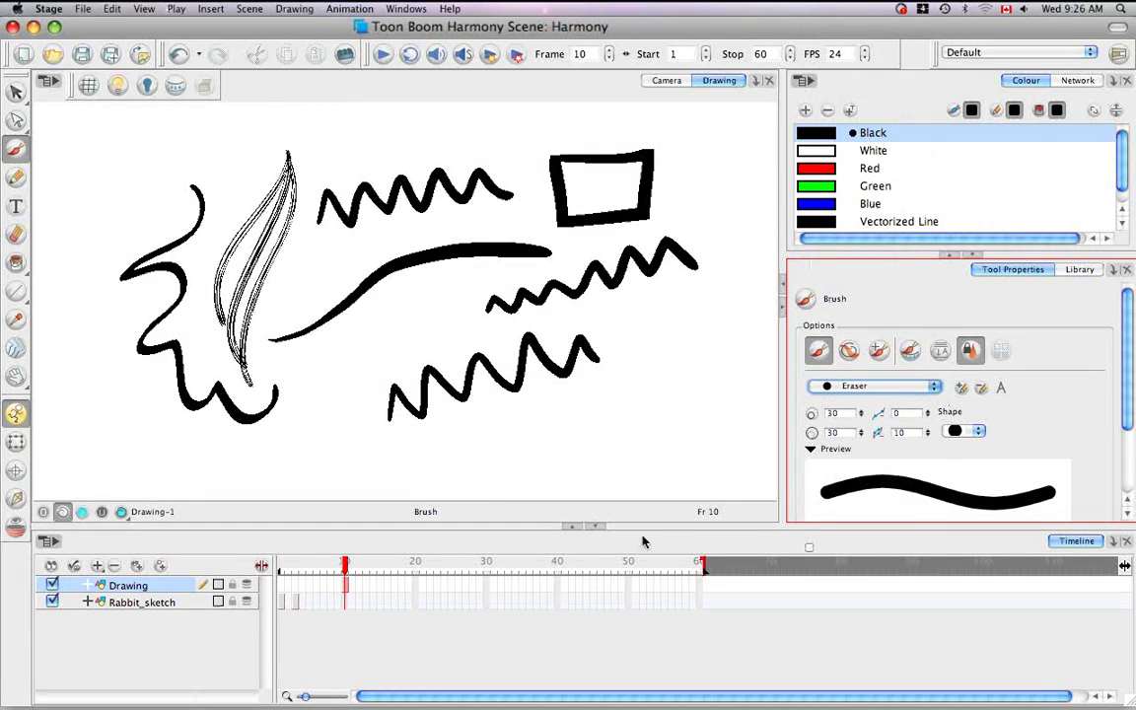
Delete the test drawing from frame 10 of the Drawing layer.
{"action": "left_click_drag", "start_coordinate": [350, 589], "coordinate": [386, 589]}
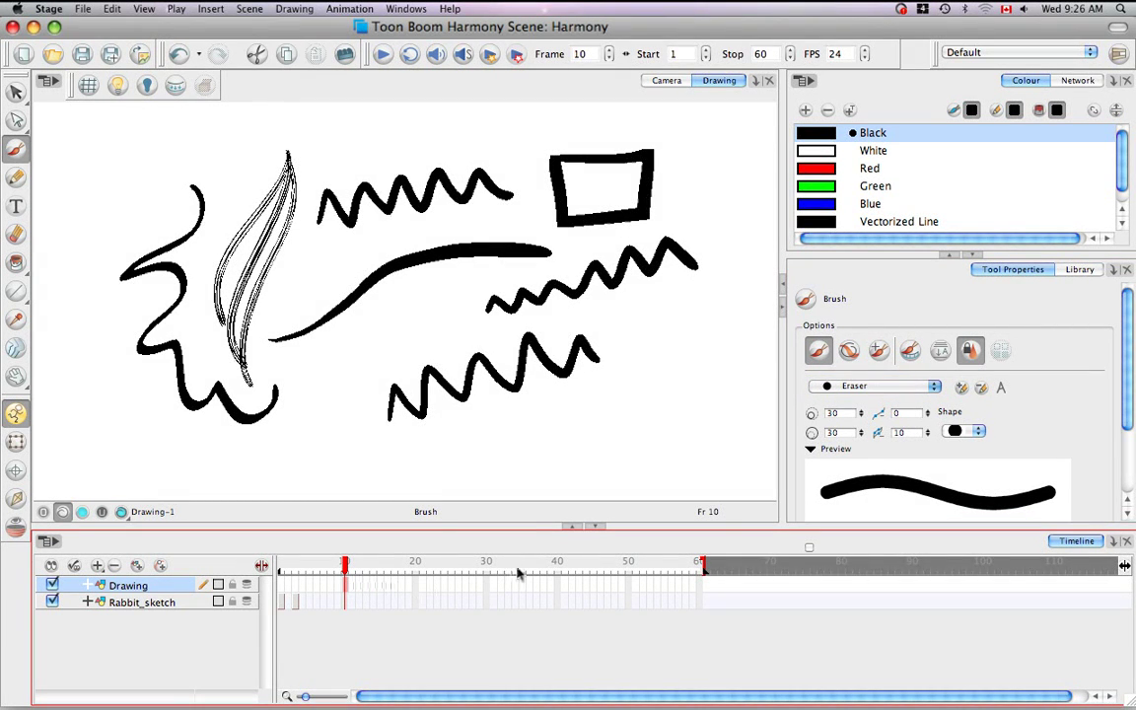
{"action": "key", "text": "Delete"}
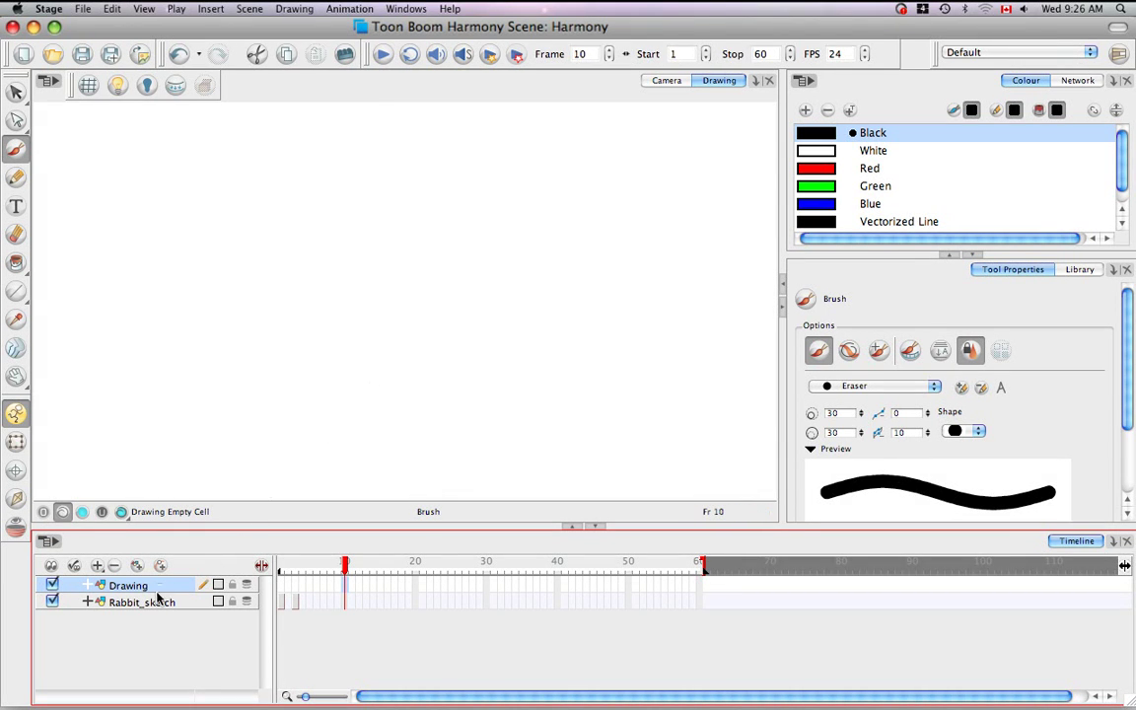
Compare the front-view and side-view rabbit sketches on frames 1 and 3 of the Rabbit_sketch layer, finishing on frame 1.
{"action": "left_click", "coordinate": [282, 602]}
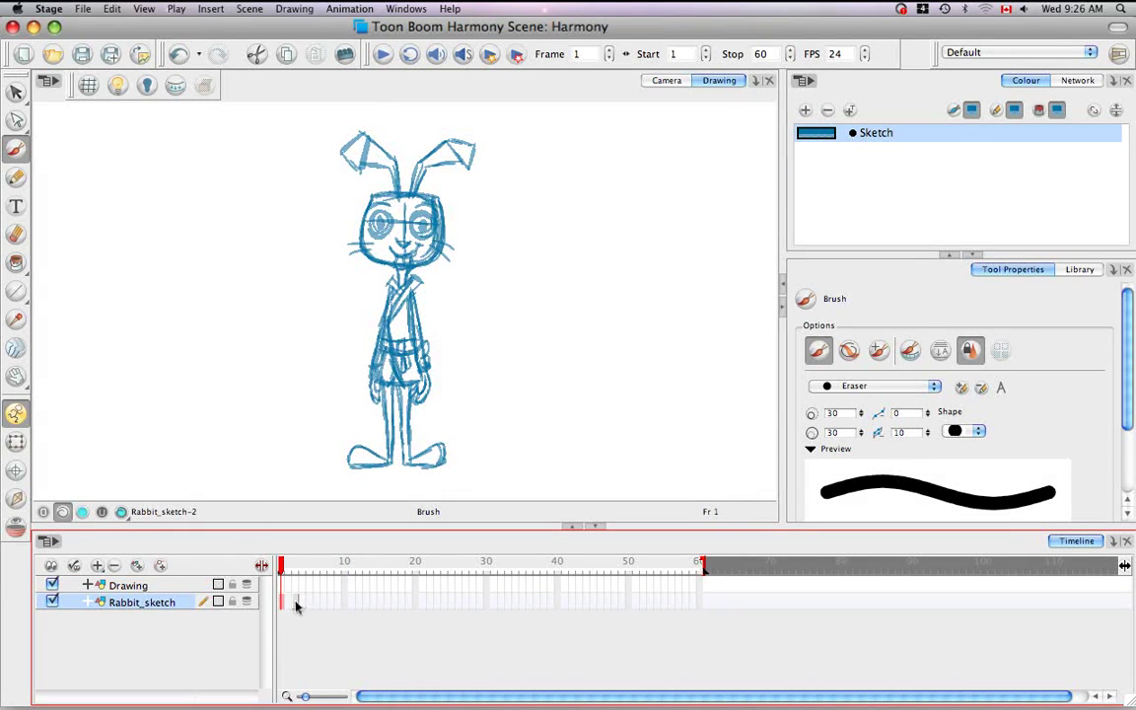
{"action": "left_click", "coordinate": [295, 603]}
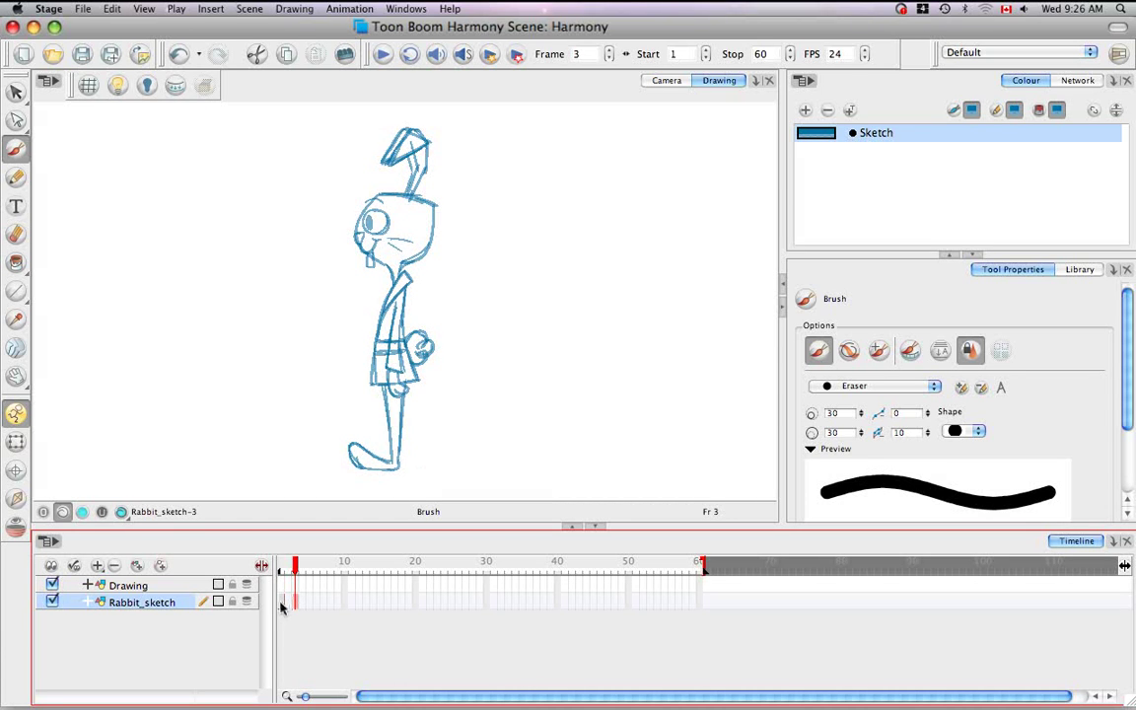
{"action": "left_click", "coordinate": [281, 602]}
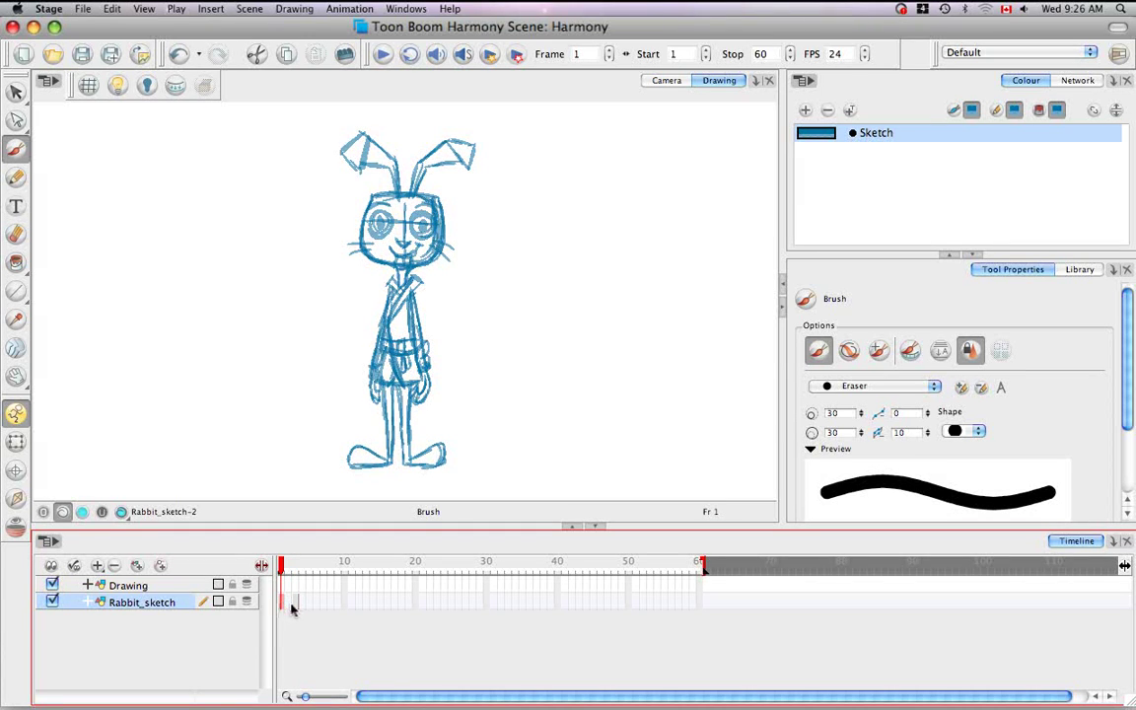
{"action": "left_click", "coordinate": [294, 603]}
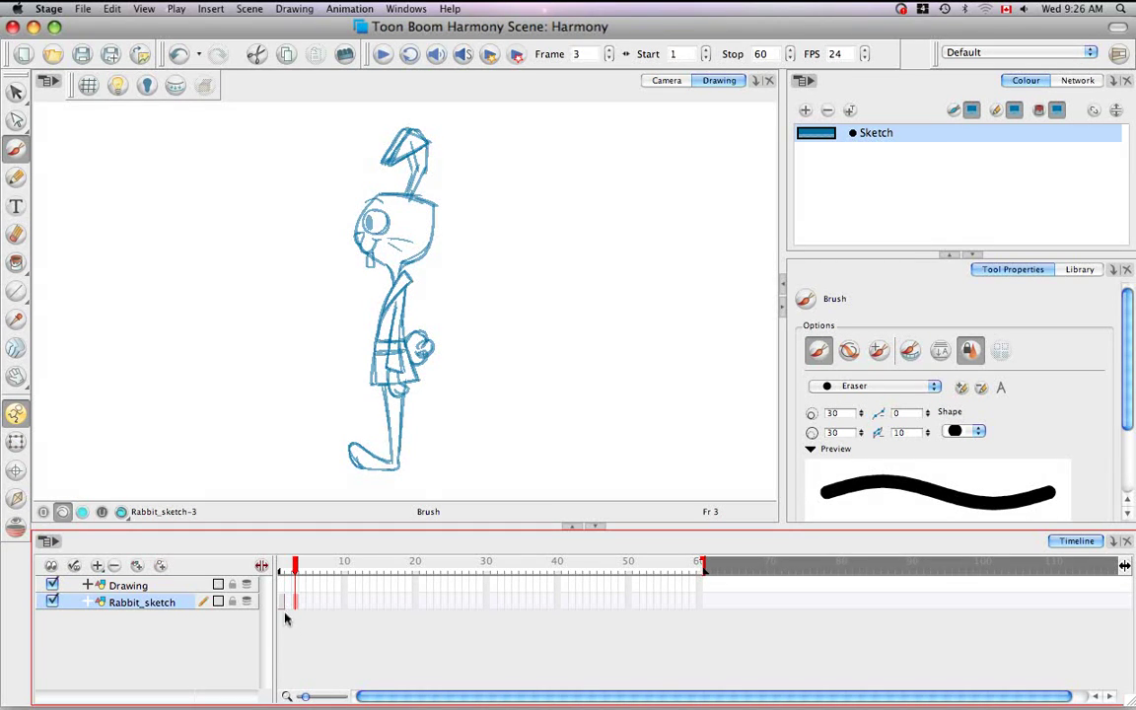
{"action": "left_click", "coordinate": [282, 602]}
{"action": "left_click", "coordinate": [294, 608]}
{"action": "left_click", "coordinate": [283, 603]}
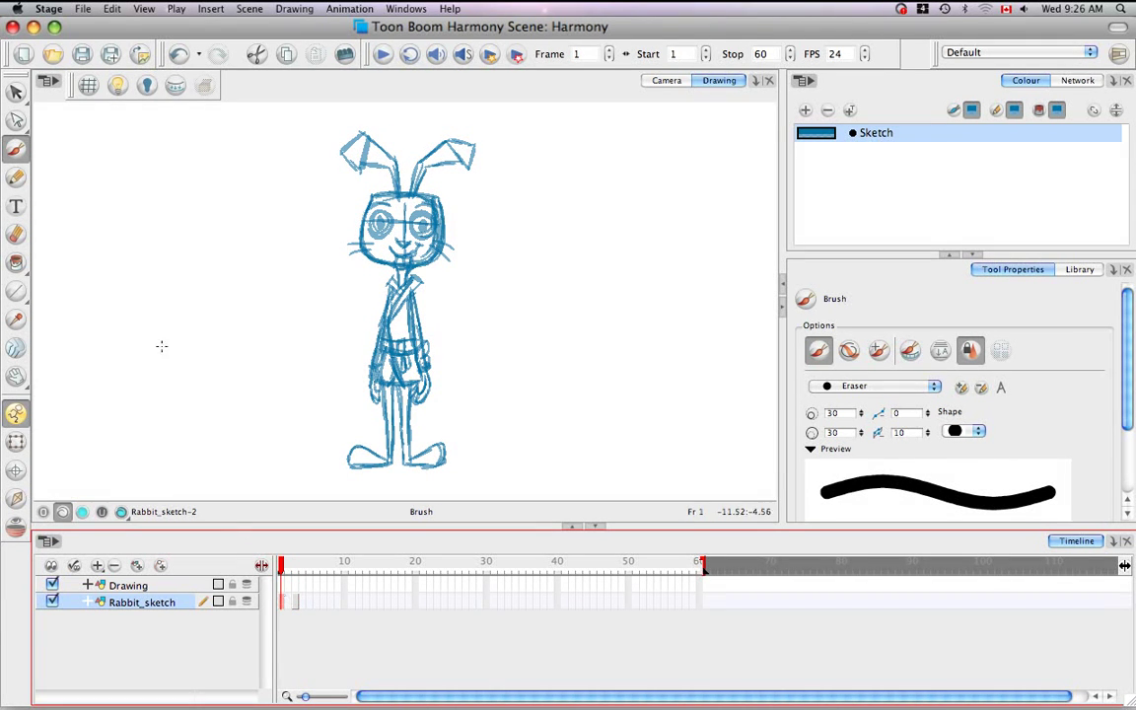
Turn on the light table and show the grid over the rabbit sketch.
{"action": "left_click", "coordinate": [119, 88]}
{"action": "left_click", "coordinate": [89, 86]}
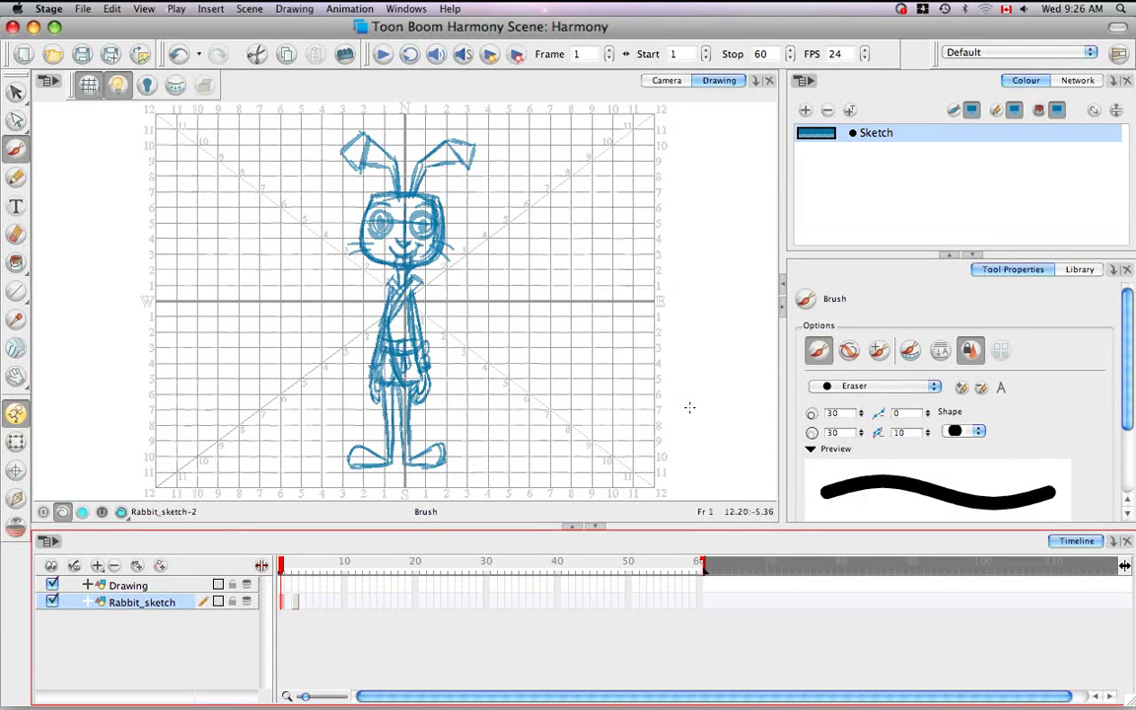
With the Brush 1 preset, paint a black guide line along the grid across the top of the rabbit's head on the Drawing layer.
{"action": "left_click", "coordinate": [933, 386]}
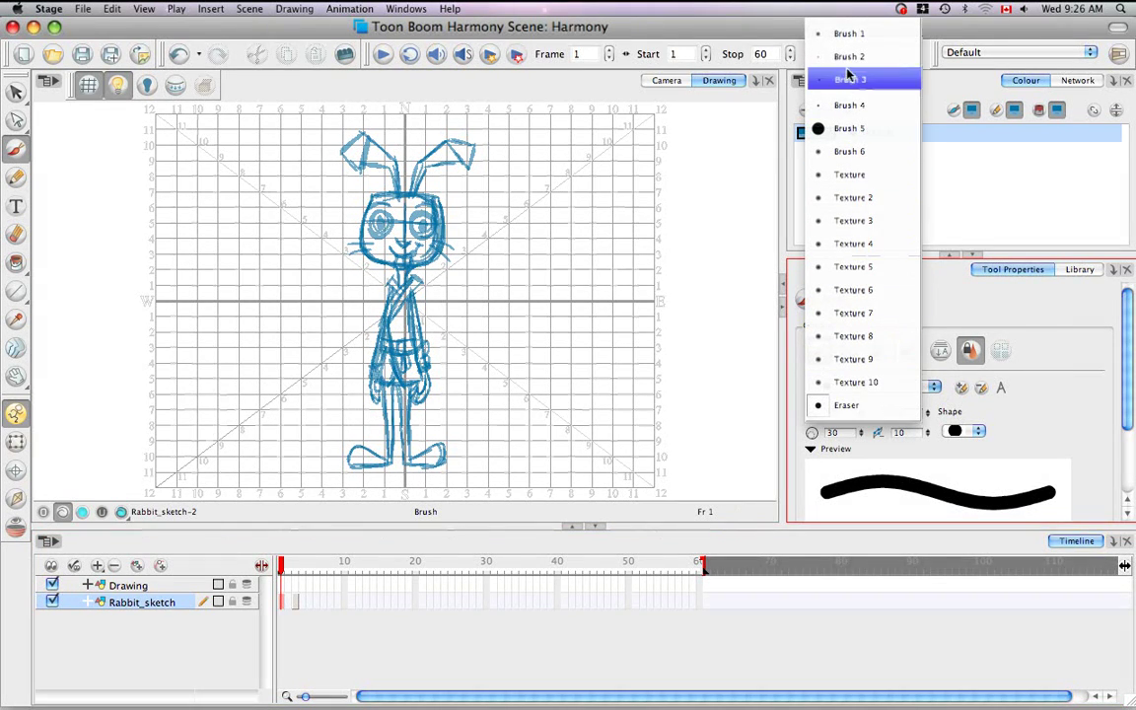
{"action": "left_click", "coordinate": [846, 34]}
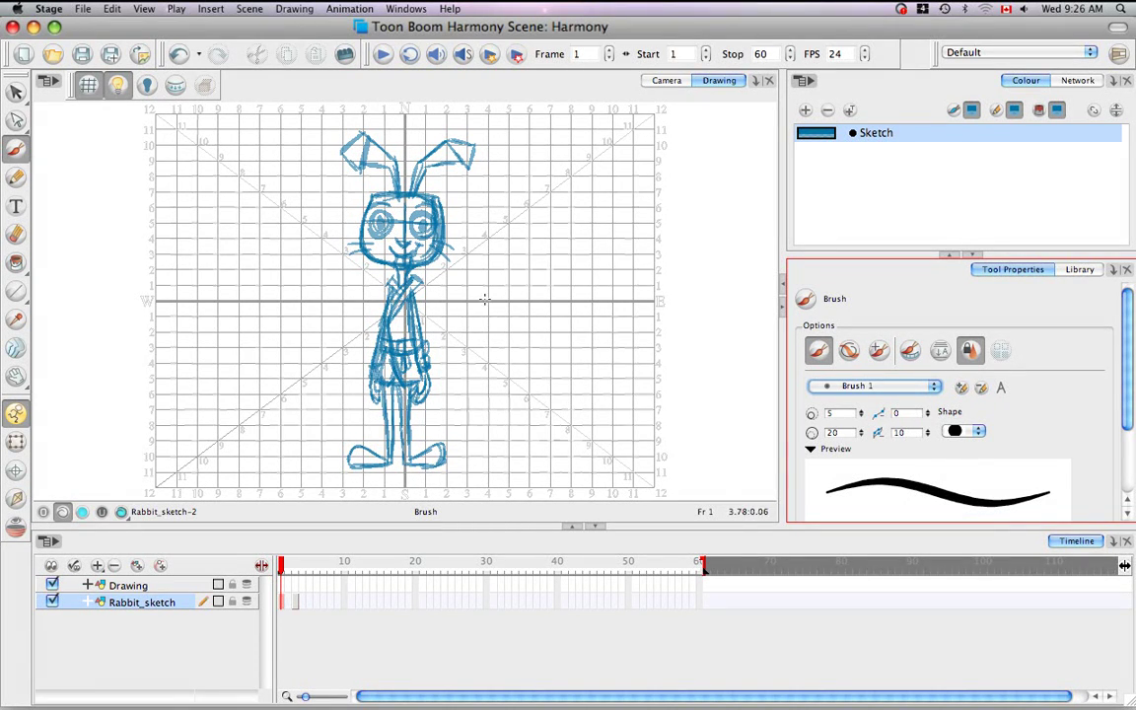
{"action": "left_click", "coordinate": [178, 587]}
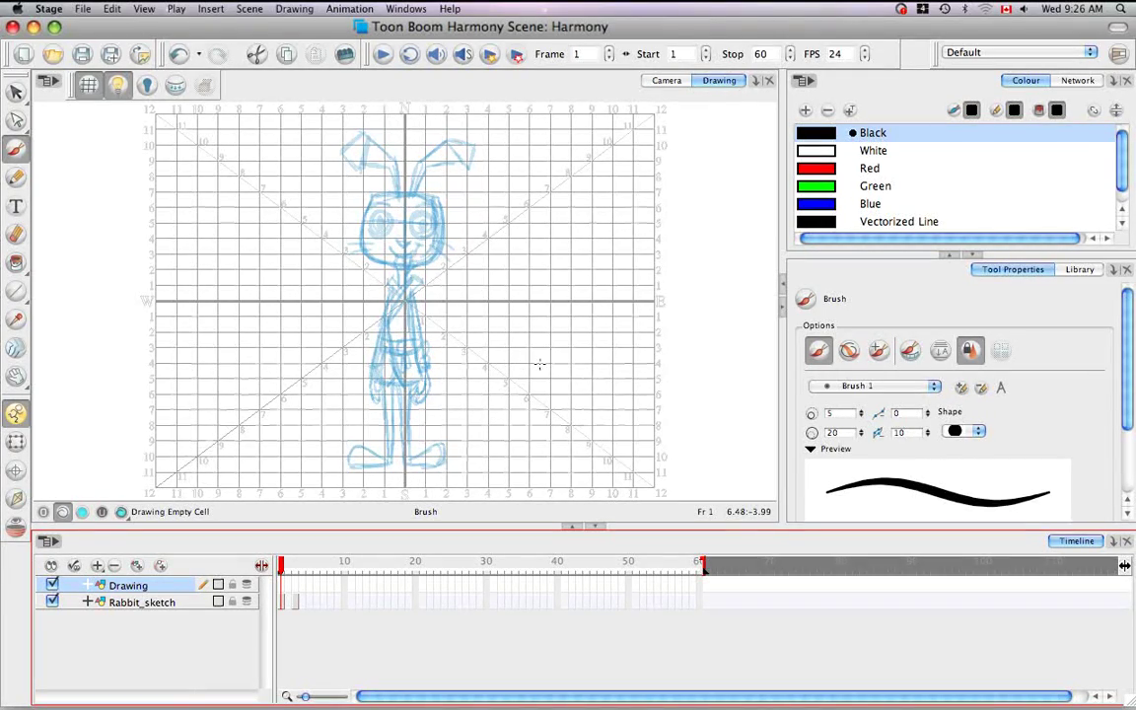
{"action": "left_click_drag", "start_coordinate": [551, 350], "coordinate": [486, 294]}
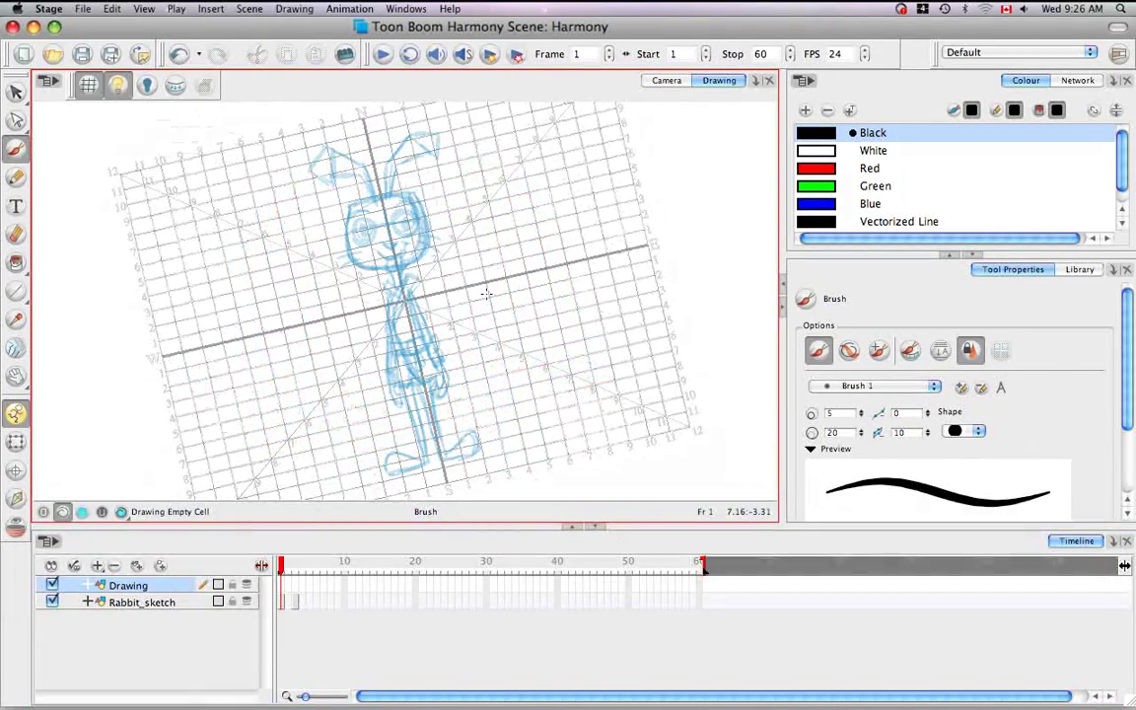
{"action": "key", "text": "super+equal"}
{"action": "key", "text": "super+equal"}
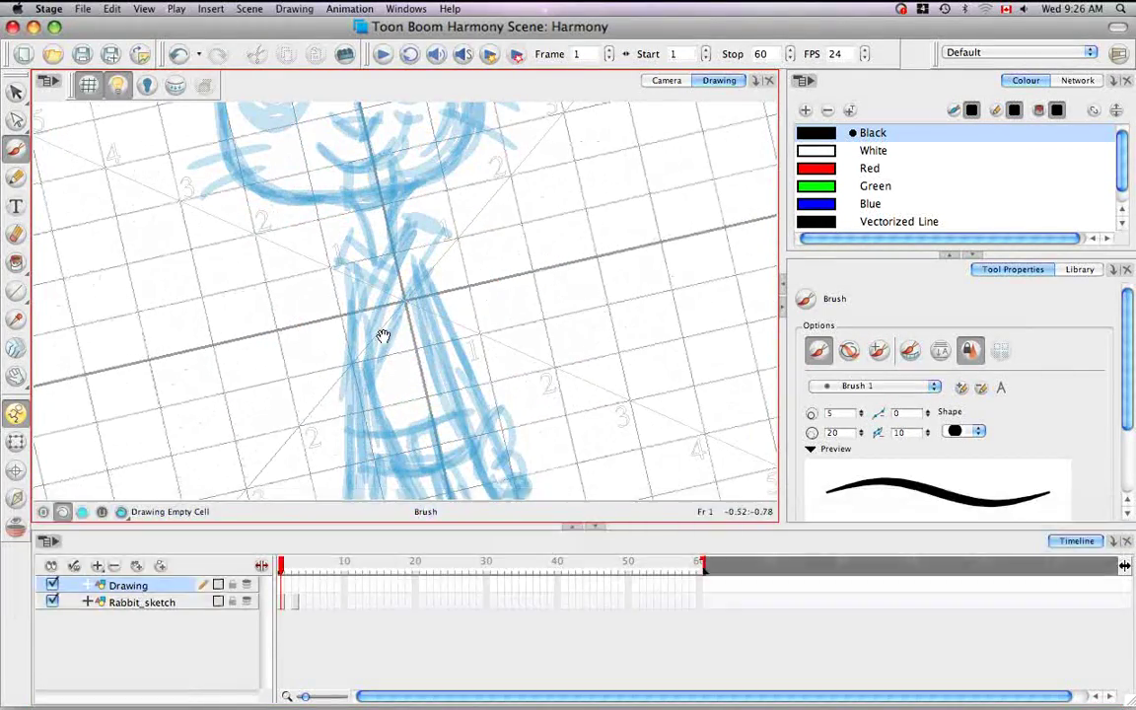
{"action": "left_click_drag", "start_coordinate": [382, 335], "coordinate": [500, 292]}
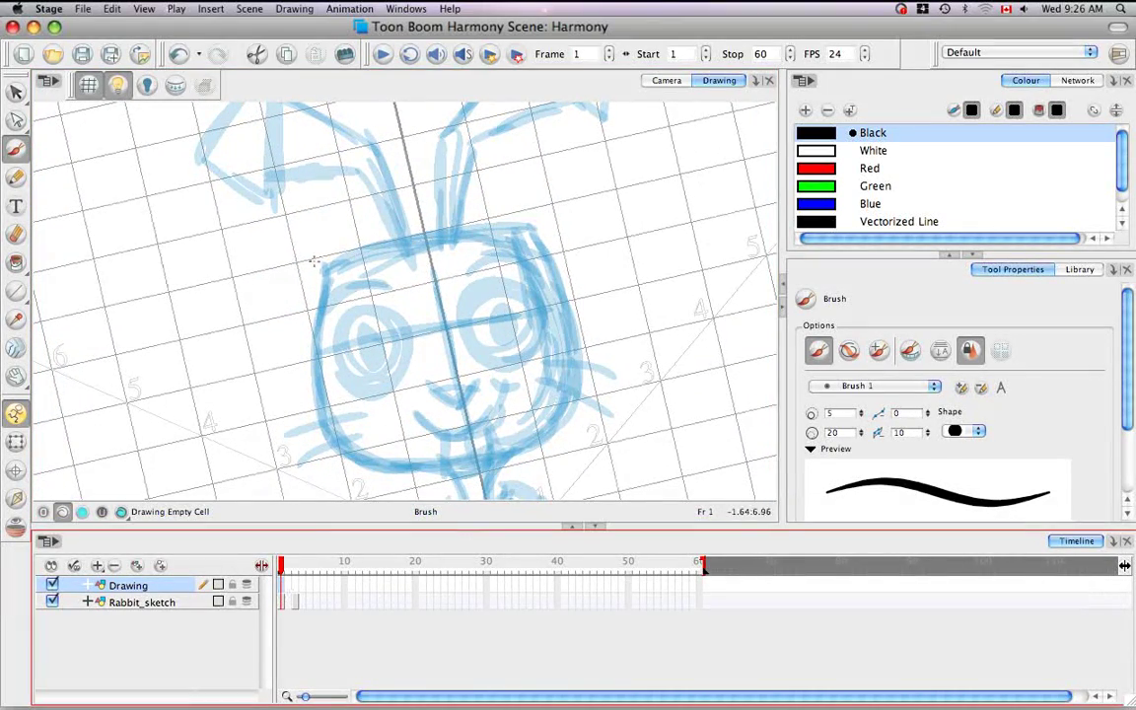
{"action": "left_click_drag", "start_coordinate": [292, 265], "coordinate": [570, 199]}
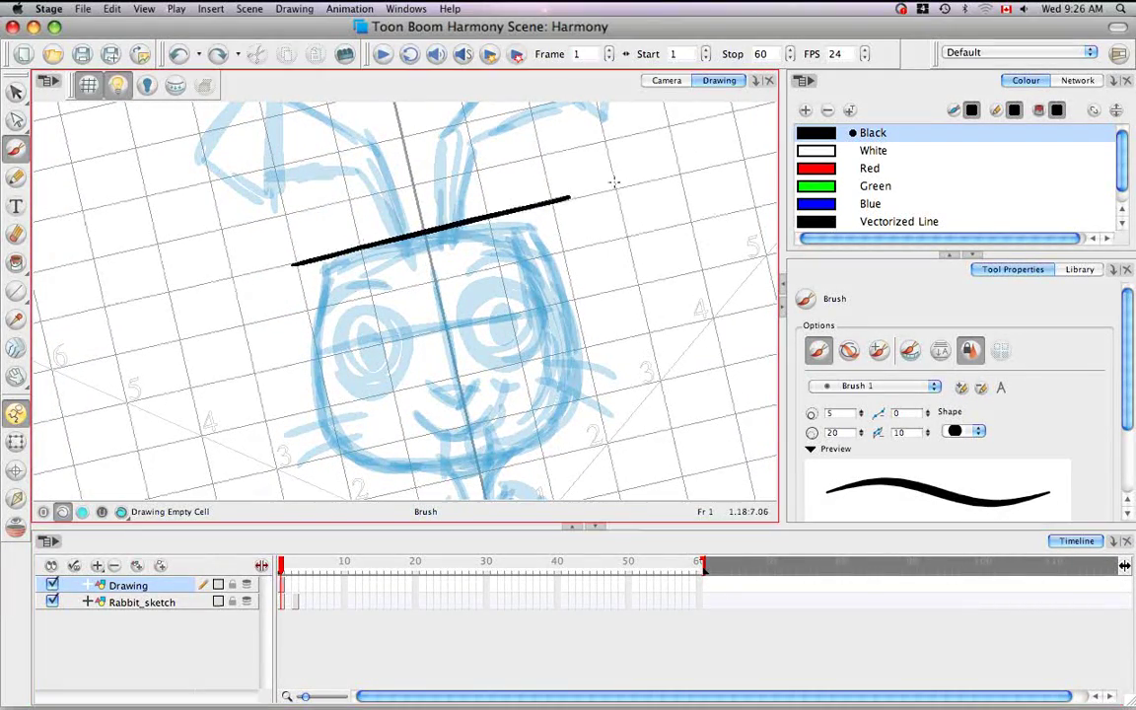
Paint two guide lines parallel to the grid, one beneath the rabbit's chin and one through its eyes.
{"action": "key", "text": "space"}
{"action": "left_click_drag", "start_coordinate": [472, 368], "coordinate": [452, 254]}
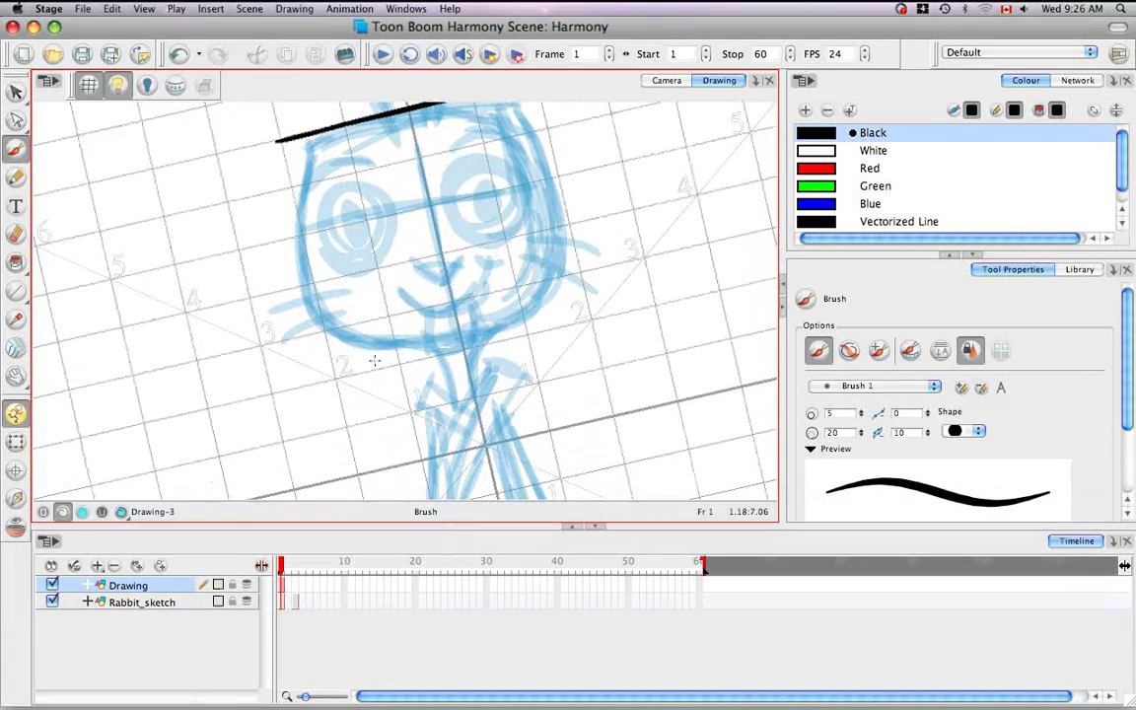
{"action": "left_click_drag", "start_coordinate": [345, 361], "coordinate": [560, 313]}
{"action": "key", "text": "space"}
{"action": "left_click_drag", "start_coordinate": [380, 225], "coordinate": [392, 301]}
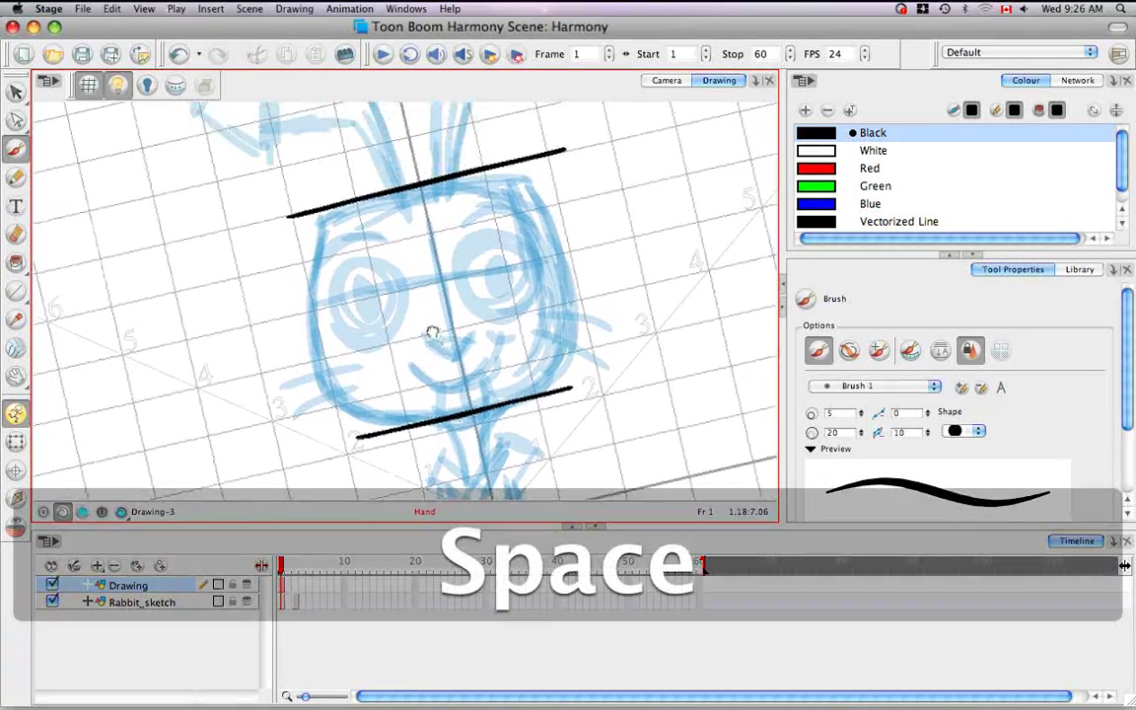
{"action": "left_click_drag", "start_coordinate": [309, 307], "coordinate": [585, 240]}
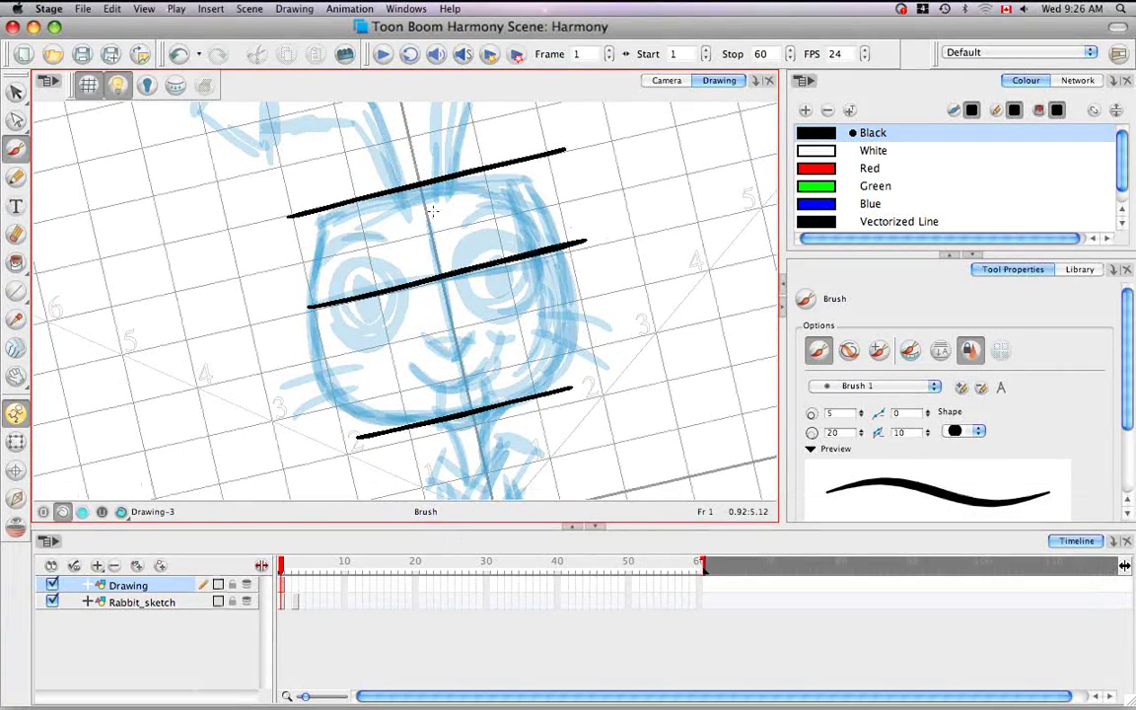
Paint a short guide line along the grid at the tip of each of the rabbit's ears.
{"action": "key", "text": "space"}
{"action": "left_click_drag", "start_coordinate": [405, 183], "coordinate": [454, 331]}
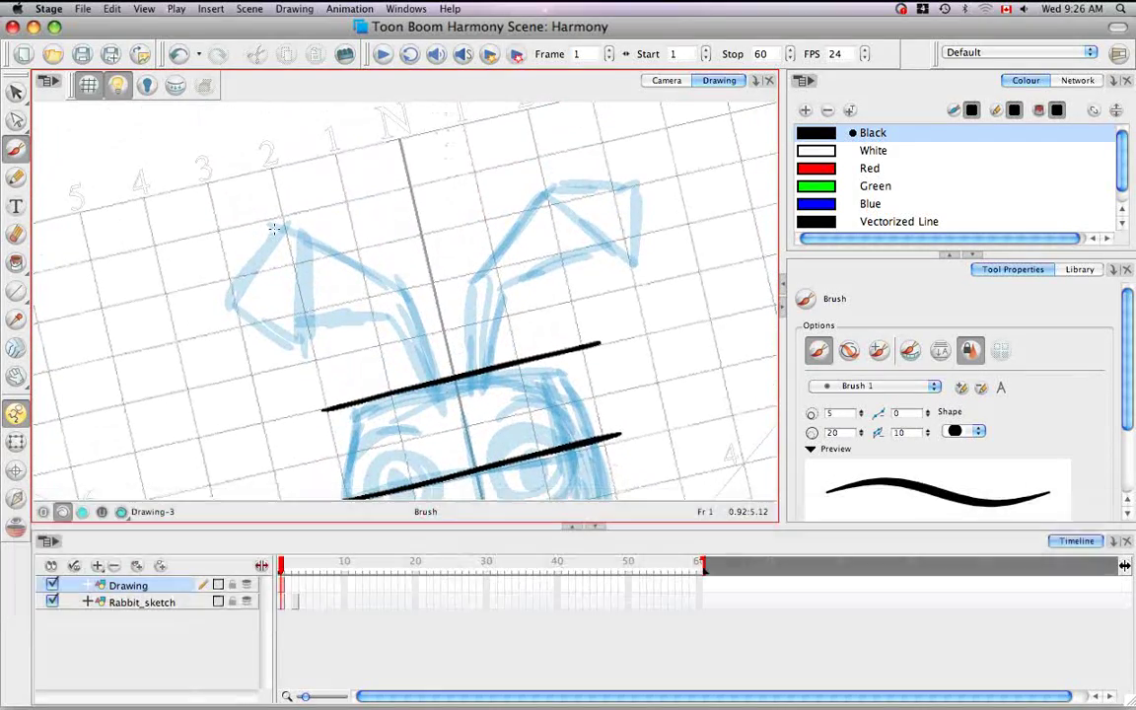
{"action": "left_click_drag", "start_coordinate": [236, 233], "coordinate": [331, 211]}
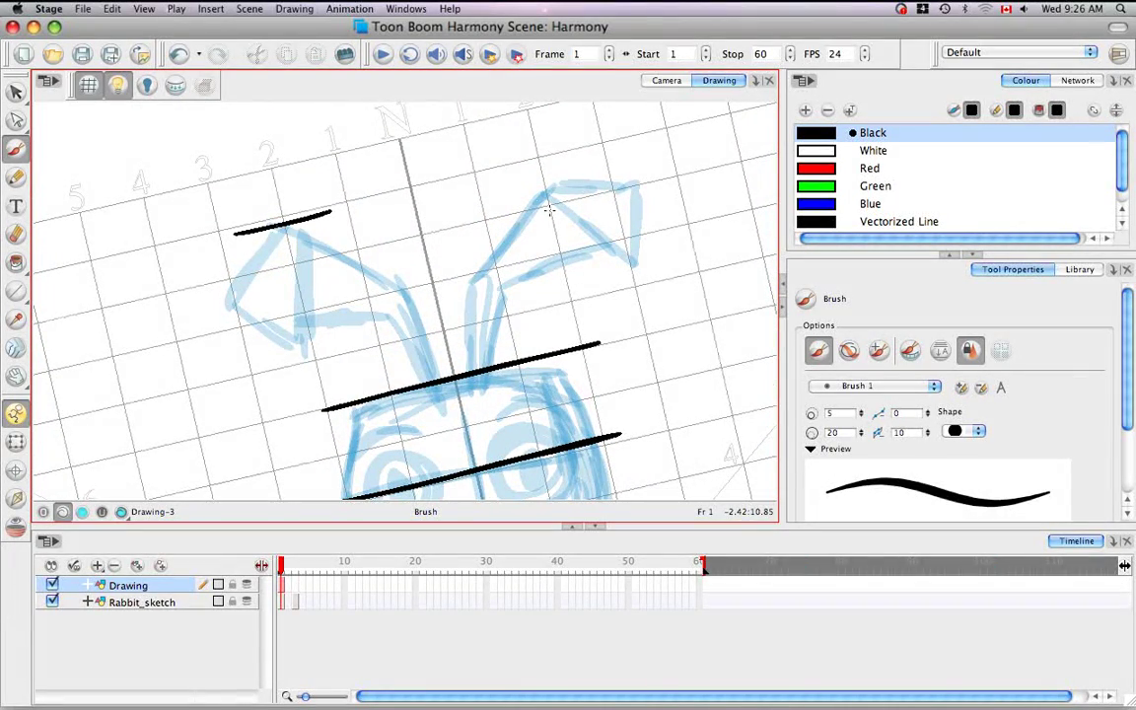
{"action": "key", "text": "space"}
{"action": "left_click_drag", "start_coordinate": [550, 210], "coordinate": [491, 212]}
{"action": "left_click_drag", "start_coordinate": [412, 209], "coordinate": [559, 175]}
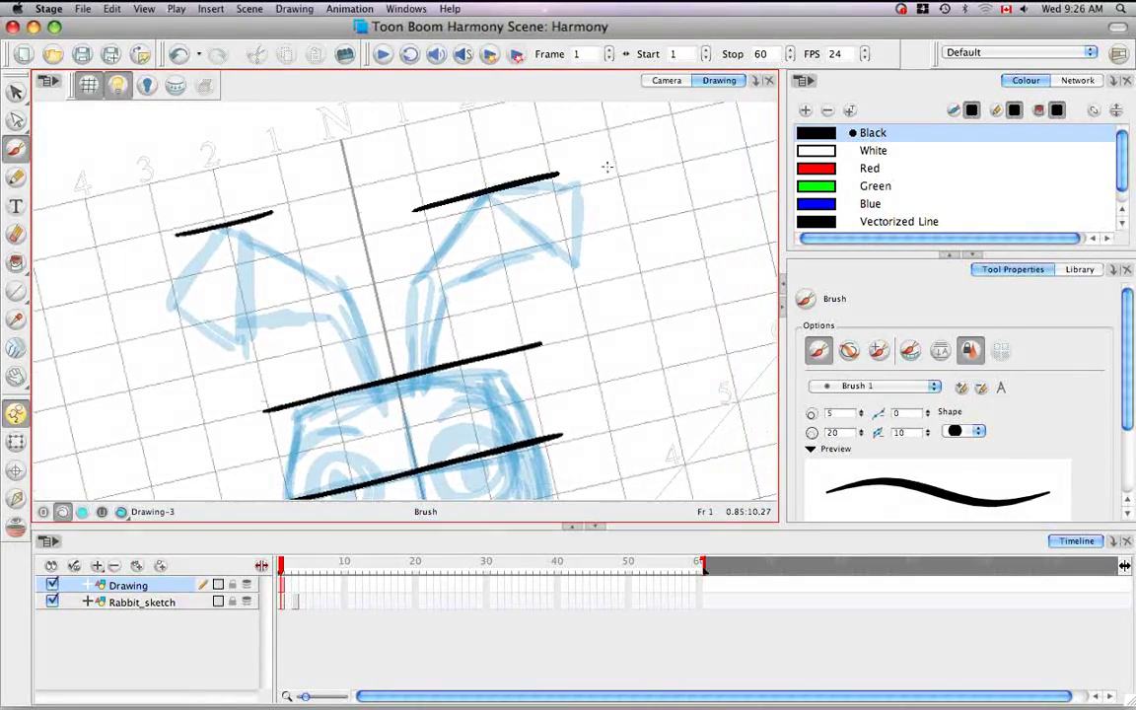
Paint guide lines along the grid at the hem of the rabbit's tunic and just below it at the hands.
{"action": "key", "text": "space"}
{"action": "left_click_drag", "start_coordinate": [452, 420], "coordinate": [447, 340]}
{"action": "scroll", "coordinate": [447, 340], "scroll_direction": "down", "scroll_amount": 10}
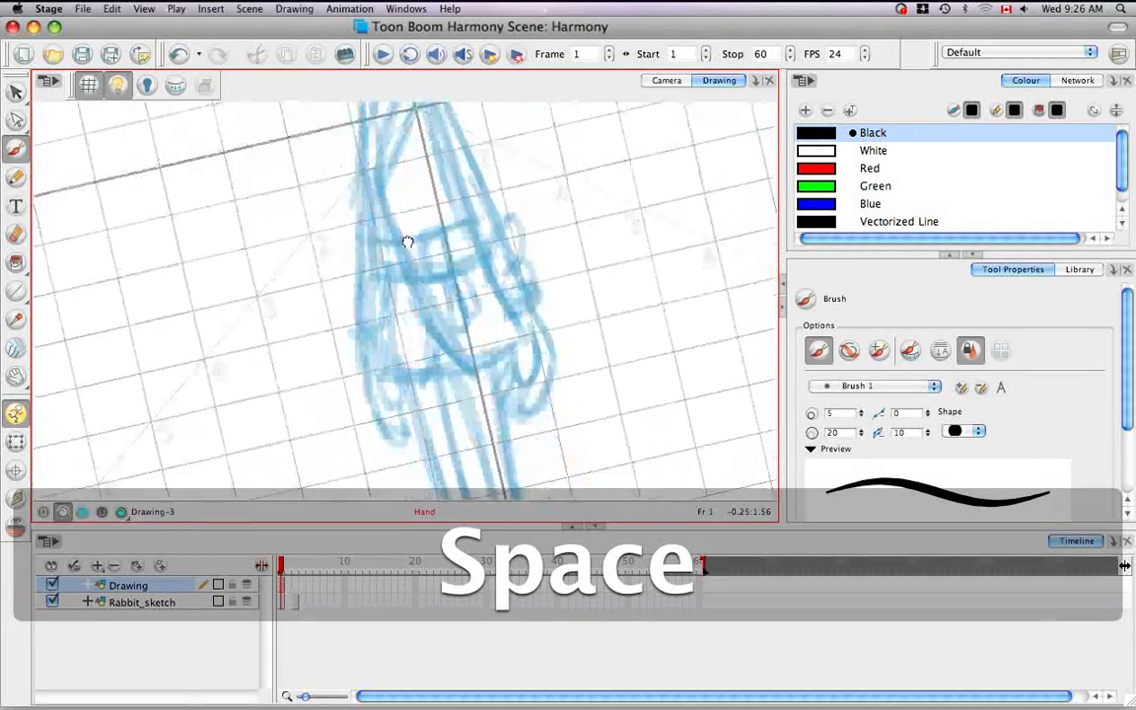
{"action": "left_click_drag", "start_coordinate": [329, 352], "coordinate": [537, 310]}
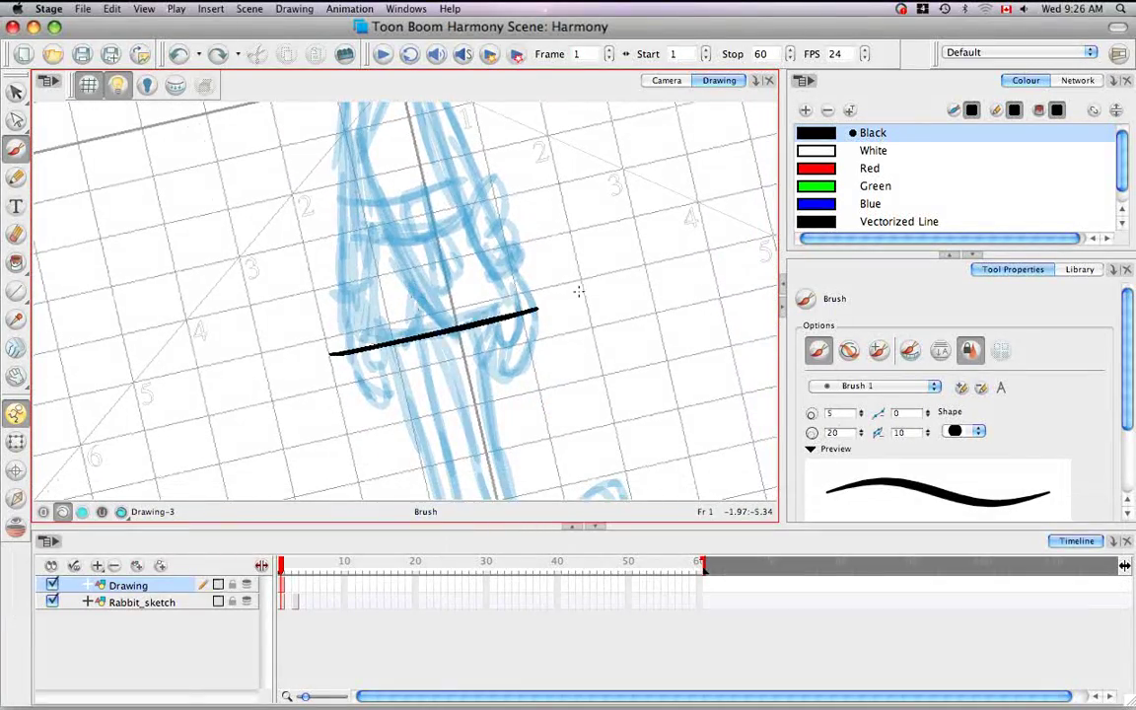
{"action": "key", "text": "space"}
{"action": "left_click_drag", "start_coordinate": [451, 381], "coordinate": [451, 335]}
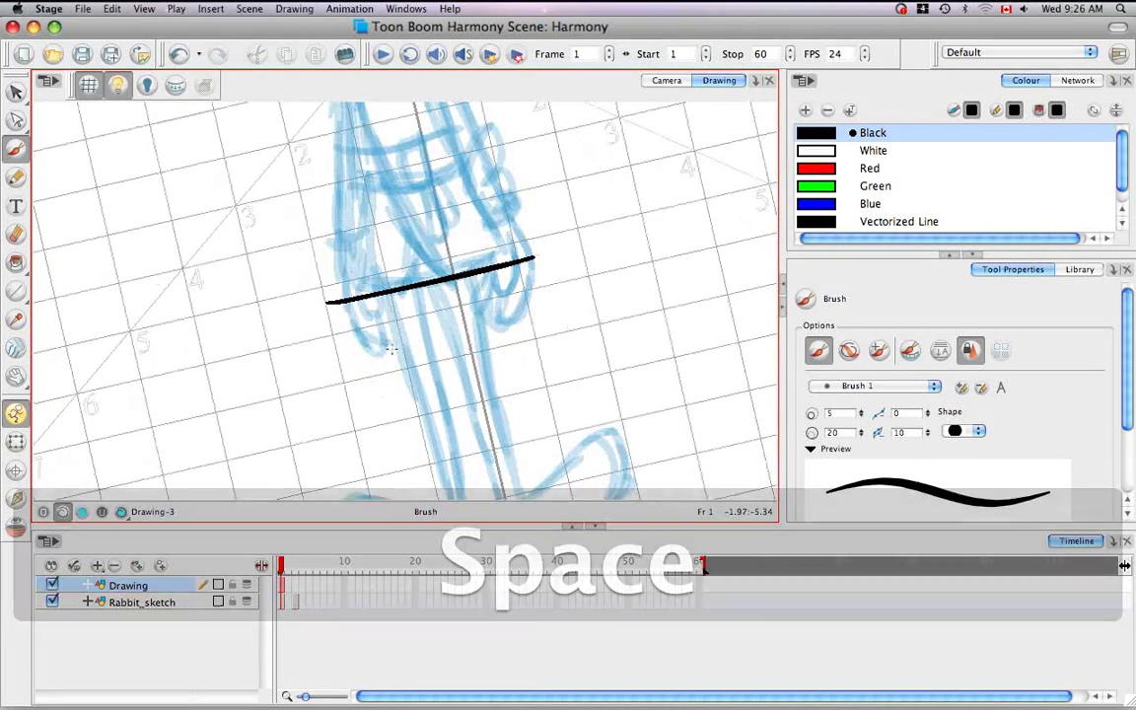
{"action": "left_click_drag", "start_coordinate": [352, 352], "coordinate": [580, 299]}
Paint a short guide line along the grid over the top of each of the rabbit's feet.
{"action": "key", "text": "space"}
{"action": "left_click_drag", "start_coordinate": [473, 371], "coordinate": [459, 234]}
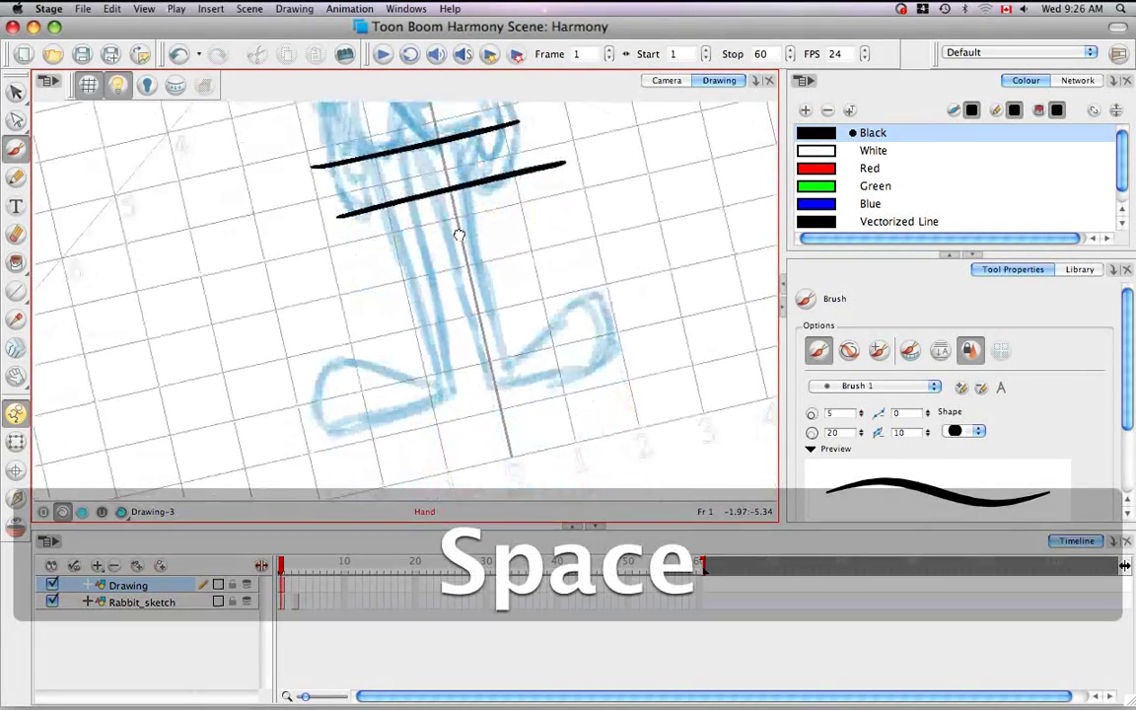
{"action": "left_click_drag", "start_coordinate": [438, 381], "coordinate": [429, 324]}
{"action": "left_click_drag", "start_coordinate": [301, 317], "coordinate": [378, 289]}
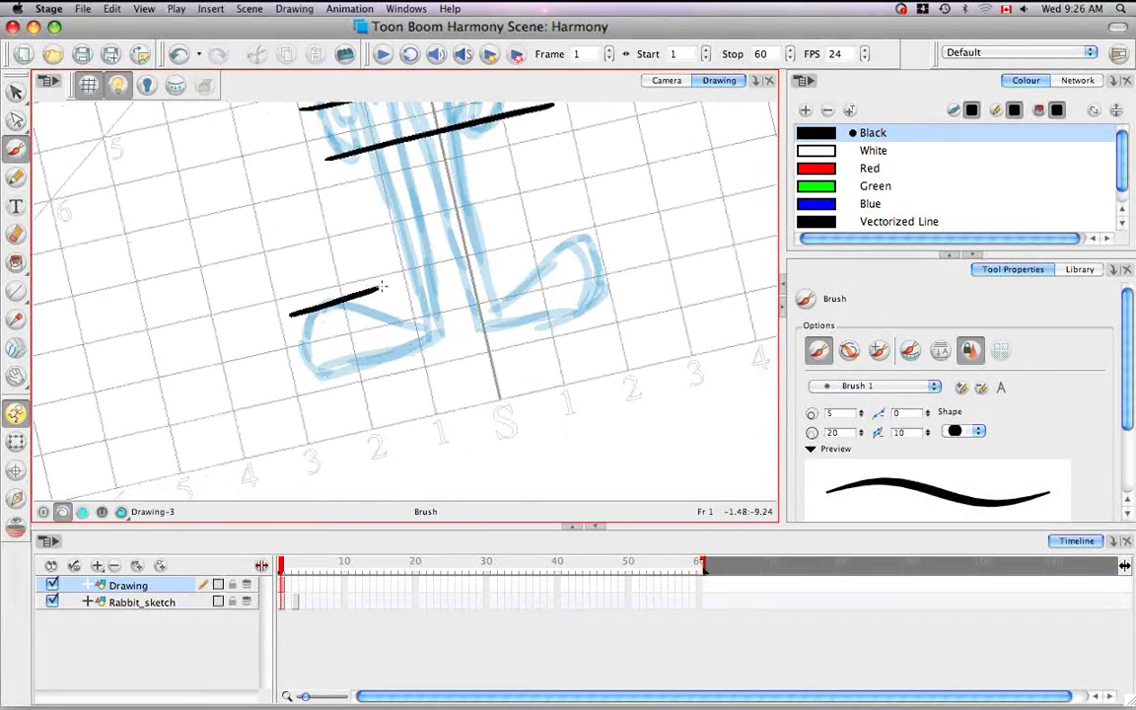
{"action": "left_click_drag", "start_coordinate": [548, 248], "coordinate": [614, 231]}
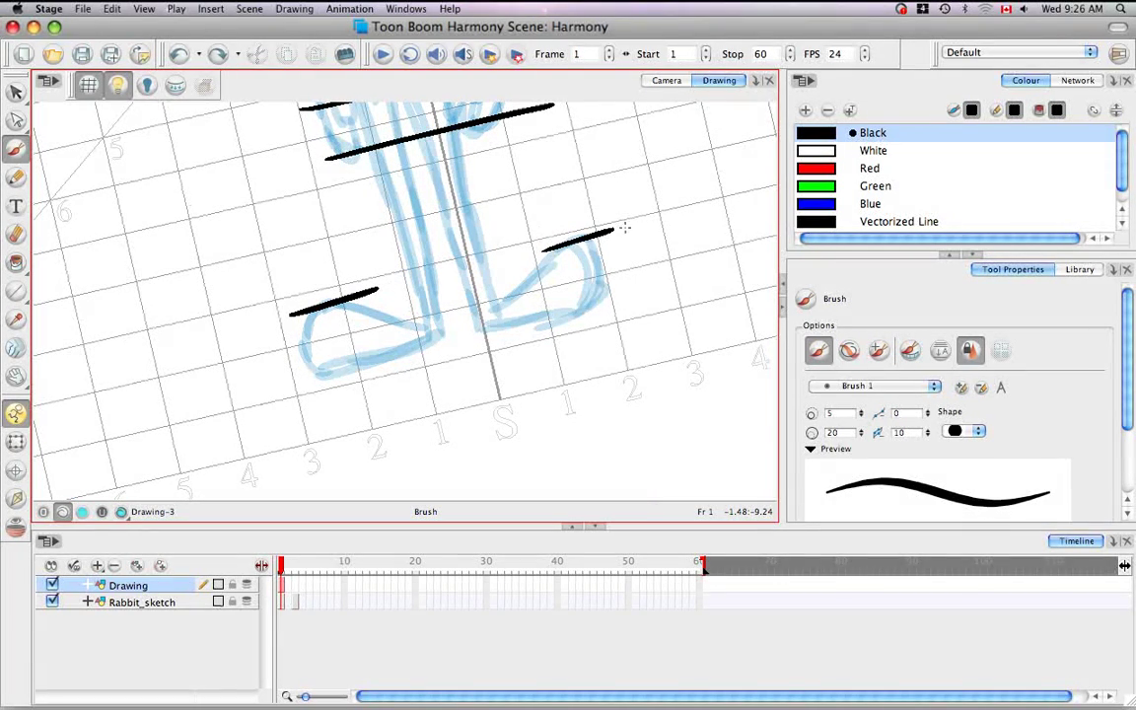
Paint one long ground line along the grid beneath both of the rabbit's feet.
{"action": "key", "text": "space"}
{"action": "left_click_drag", "start_coordinate": [465, 328], "coordinate": [471, 259]}
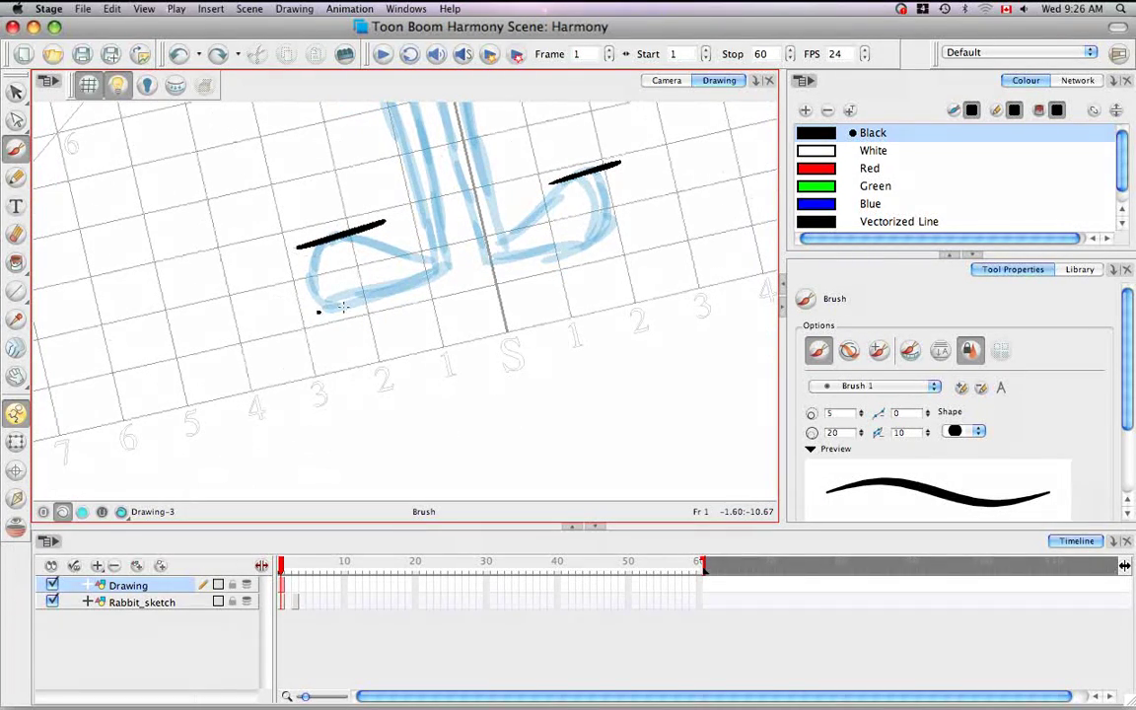
{"action": "left_click_drag", "start_coordinate": [317, 312], "coordinate": [609, 243]}
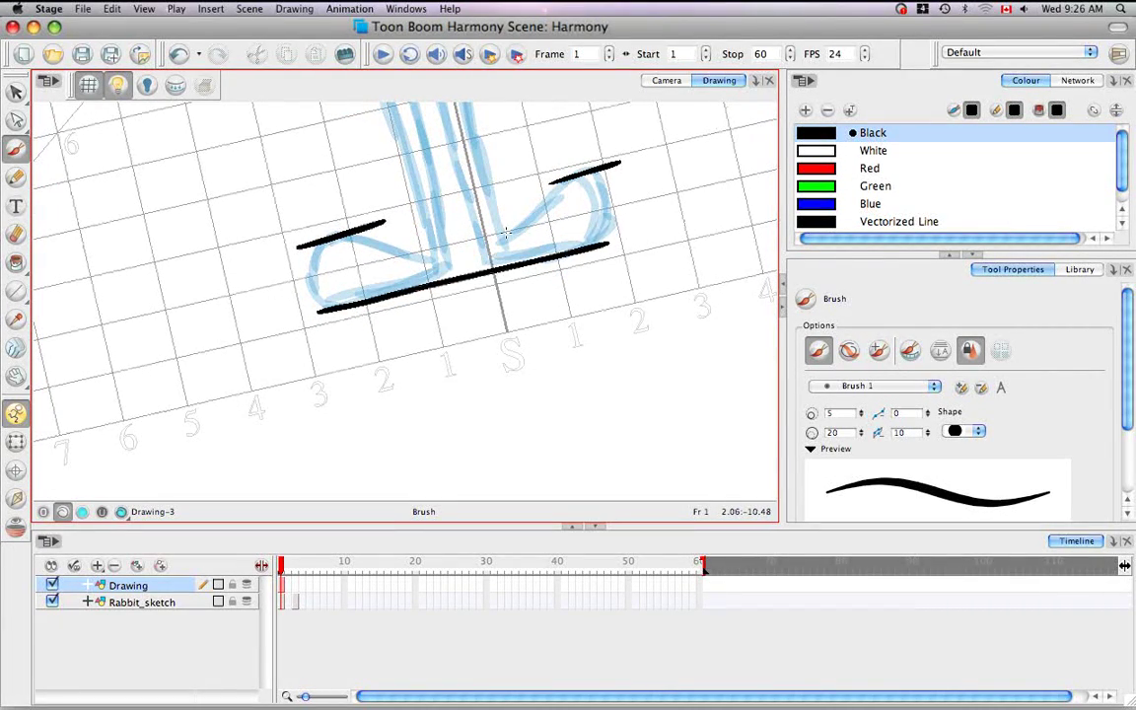
Extend the exposure of the guide-line drawing on the Drawing layer to frame 3.
{"action": "key", "text": "space"}
{"action": "mouse_move", "coordinate": [476, 228]}
{"action": "left_mouse_down"}
{"action": "mouse_move", "coordinate": [458, 291]}
{"action": "mouse_move", "coordinate": [515, 487]}
{"action": "left_mouse_up"}
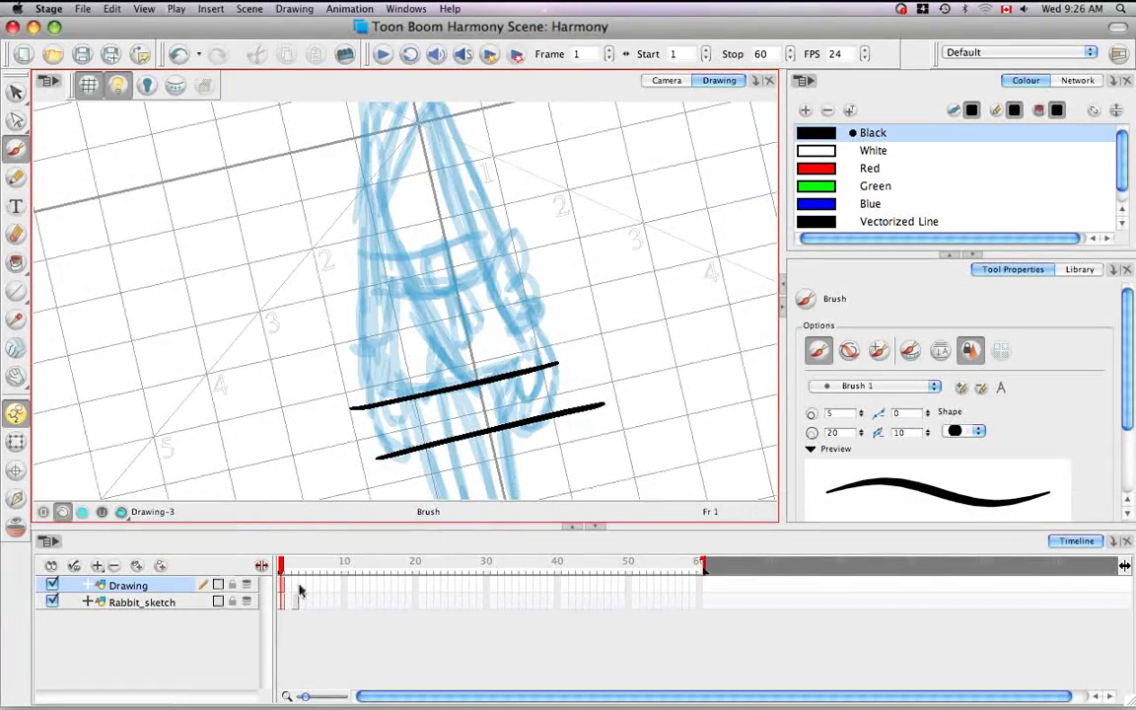
{"action": "left_click", "coordinate": [295, 587]}
{"action": "right_click", "coordinate": [296, 587]}
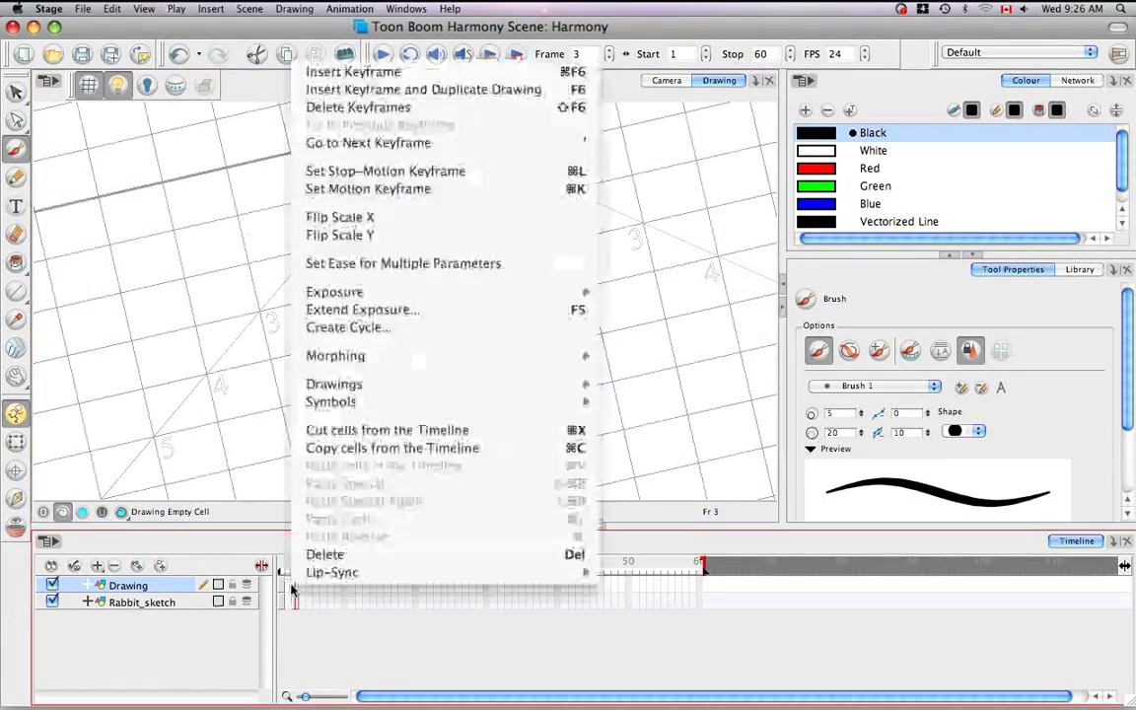
{"action": "left_click", "coordinate": [450, 312]}
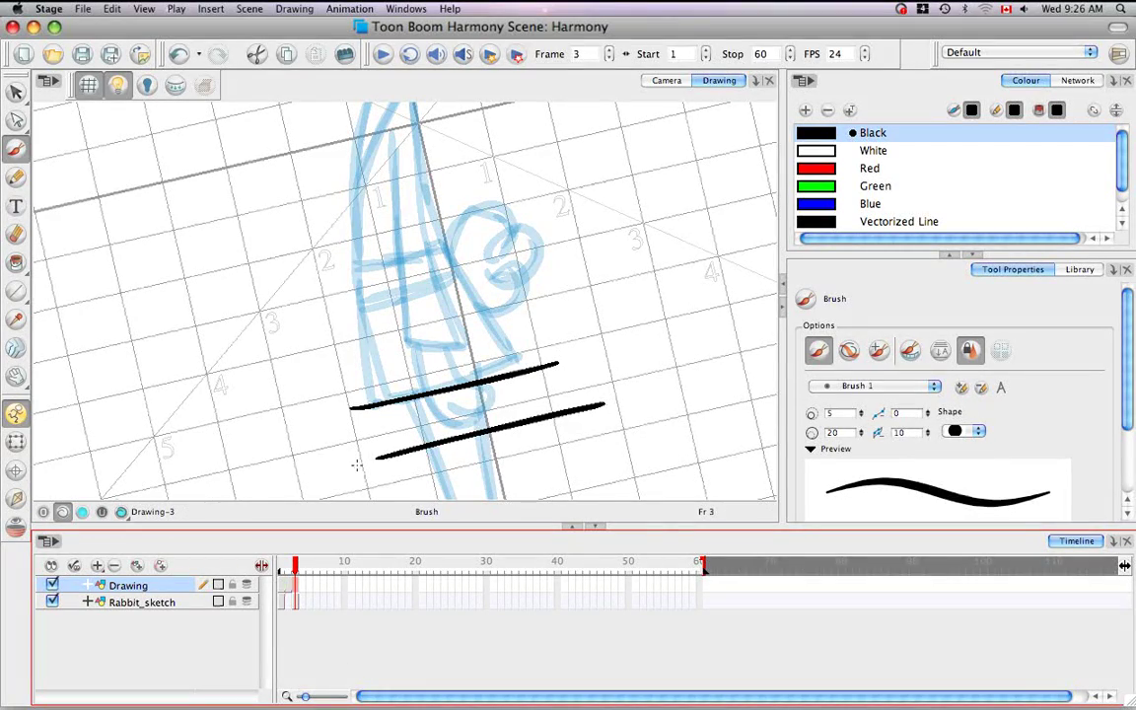
On frame 3, lengthen the left ear's guide line across the top of the side-view rabbit's ear.
{"action": "key", "text": "space"}
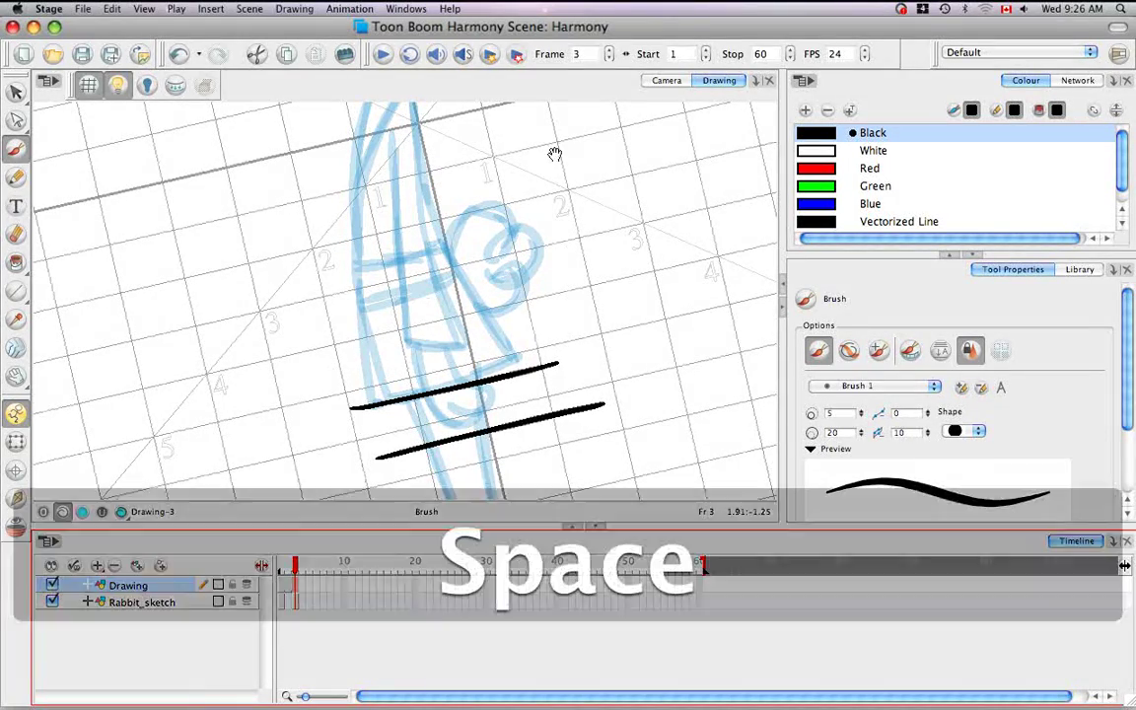
{"action": "mouse_move", "coordinate": [558, 157]}
{"action": "left_mouse_down"}
{"action": "mouse_move", "coordinate": [586, 409]}
{"action": "mouse_move", "coordinate": [541, 401]}
{"action": "mouse_move", "coordinate": [495, 255]}
{"action": "mouse_move", "coordinate": [510, 401]}
{"action": "left_mouse_up"}
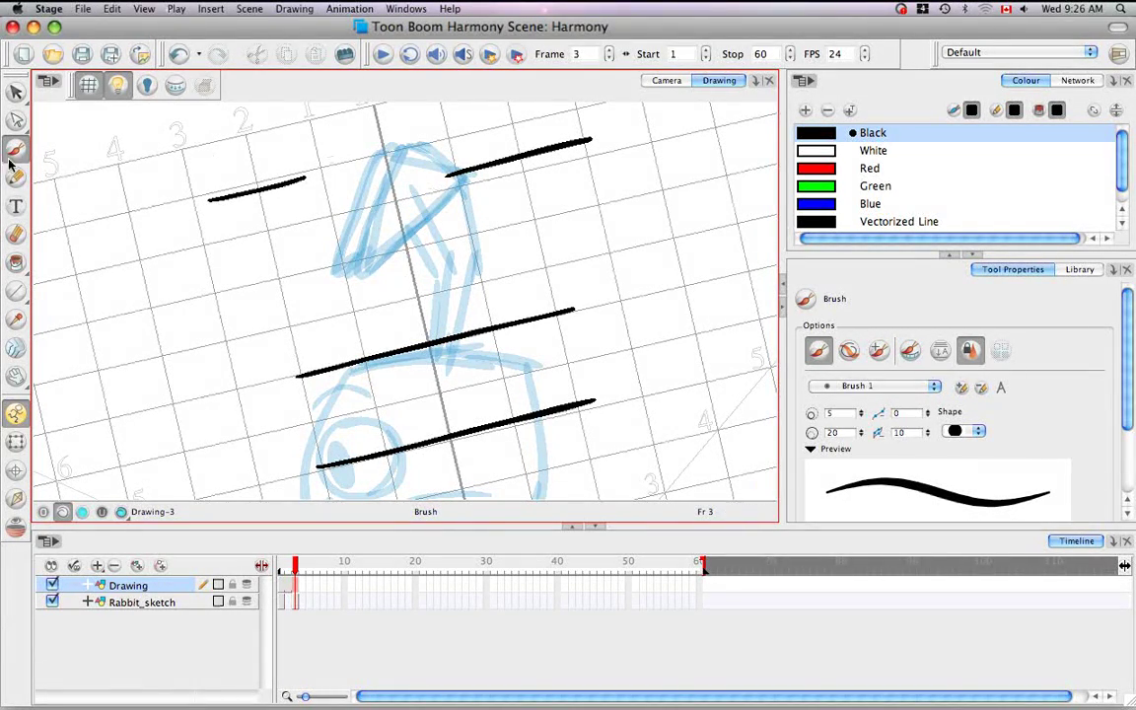
{"action": "left_click_drag", "start_coordinate": [304, 178], "coordinate": [502, 128]}
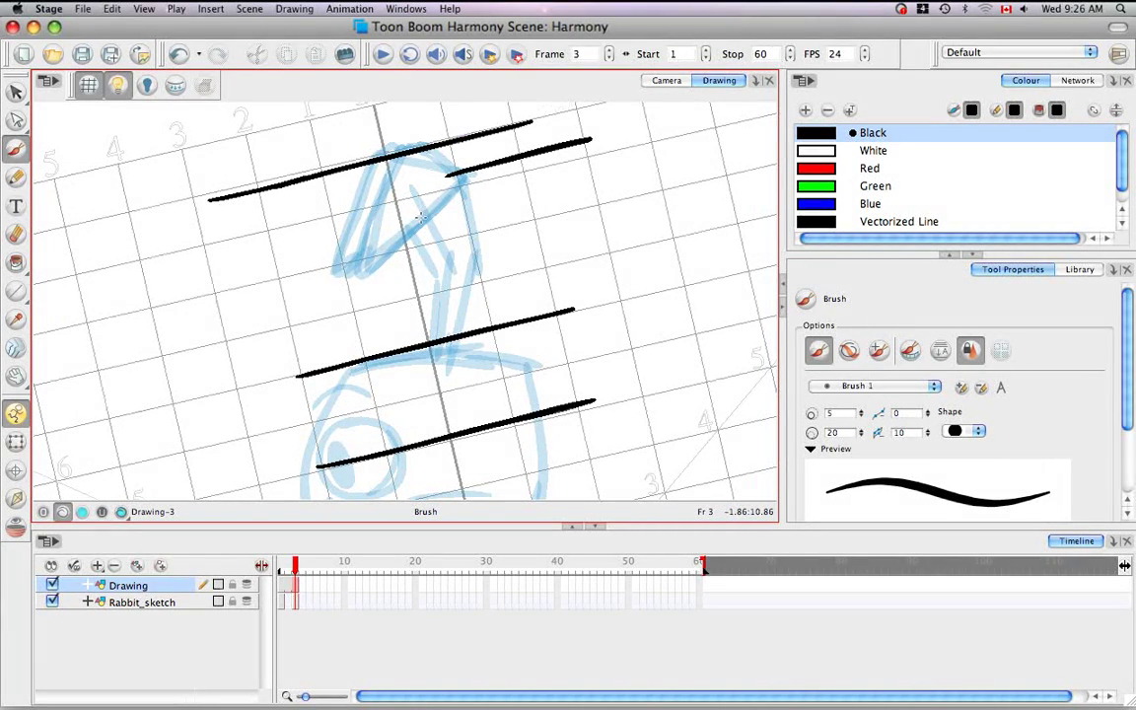
Check the guide lines against the hem, hand, leg and foot of the side-view rabbit on frame 3.
{"action": "key", "text": "space"}
{"action": "mouse_move", "coordinate": [382, 348]}
{"action": "left_mouse_down"}
{"action": "mouse_move", "coordinate": [360, 192]}
{"action": "mouse_move", "coordinate": [381, 330]}
{"action": "mouse_move", "coordinate": [382, 310]}
{"action": "mouse_move", "coordinate": [358, 232]}
{"action": "mouse_move", "coordinate": [377, 358]}
{"action": "mouse_move", "coordinate": [373, 289]}
{"action": "left_mouse_up"}
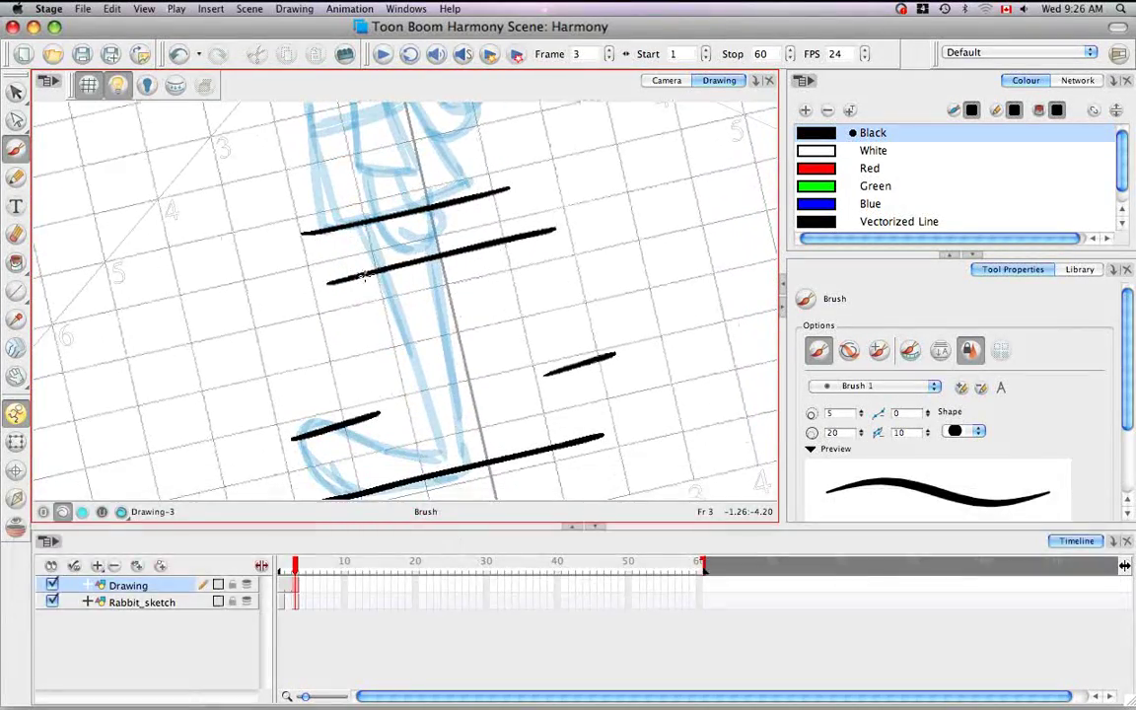
{"action": "key", "text": "space"}
{"action": "mouse_move", "coordinate": [440, 388]}
{"action": "left_mouse_down"}
{"action": "mouse_move", "coordinate": [436, 317]}
{"action": "mouse_move", "coordinate": [422, 315]}
{"action": "left_mouse_up"}
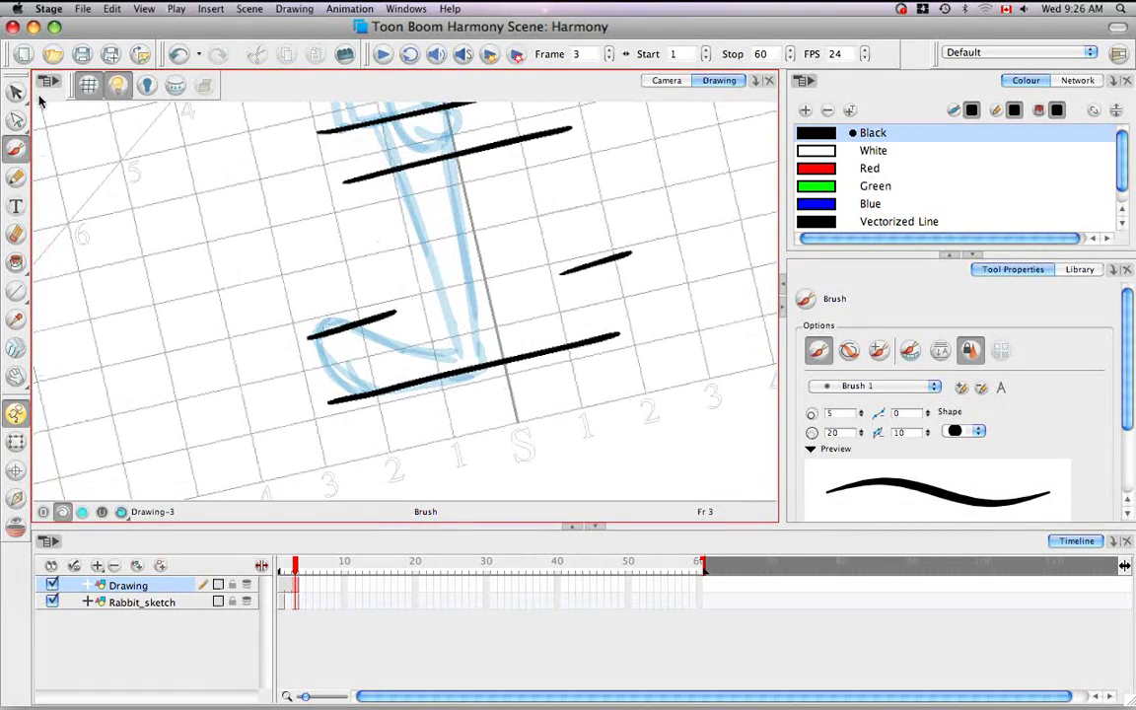
On frame 3, select the short guide line over the side-view foot and move it up to the top of the toe.
{"action": "left_click_drag", "start_coordinate": [15, 92], "coordinate": [79, 94]}
{"action": "left_click", "coordinate": [380, 331]}
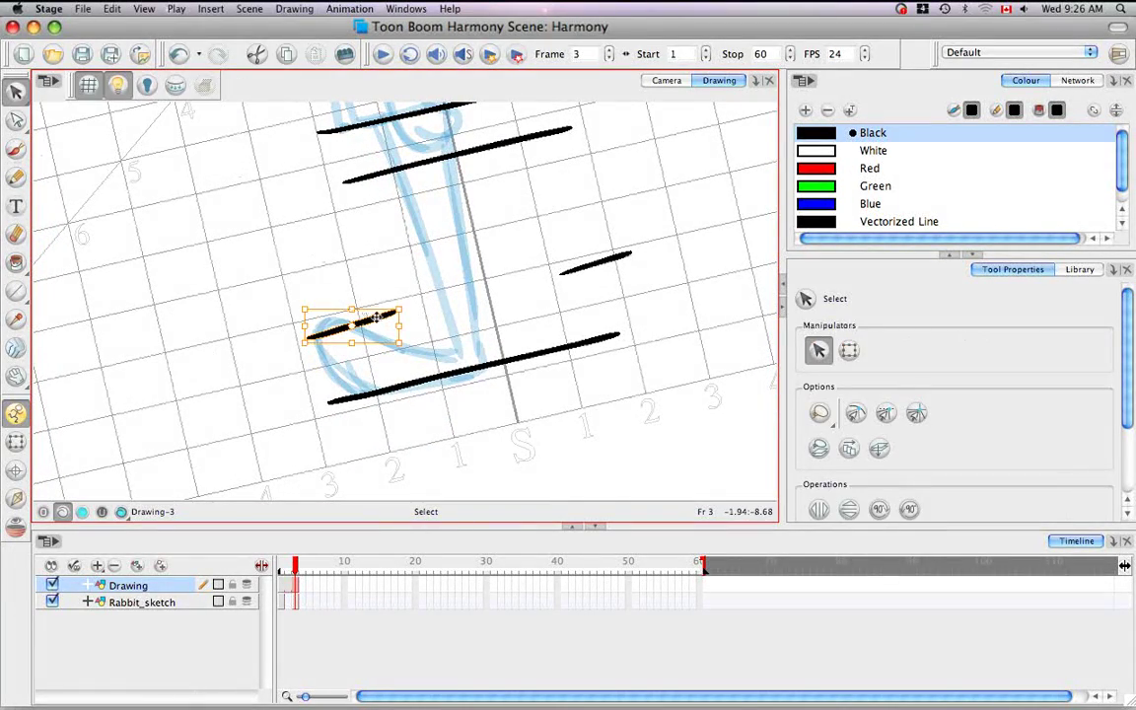
{"action": "mouse_move", "coordinate": [380, 332]}
{"action": "left_mouse_down"}
{"action": "mouse_move", "coordinate": [368, 312]}
{"action": "mouse_move", "coordinate": [405, 304]}
{"action": "left_mouse_up"}
{"action": "left_click", "coordinate": [447, 275]}
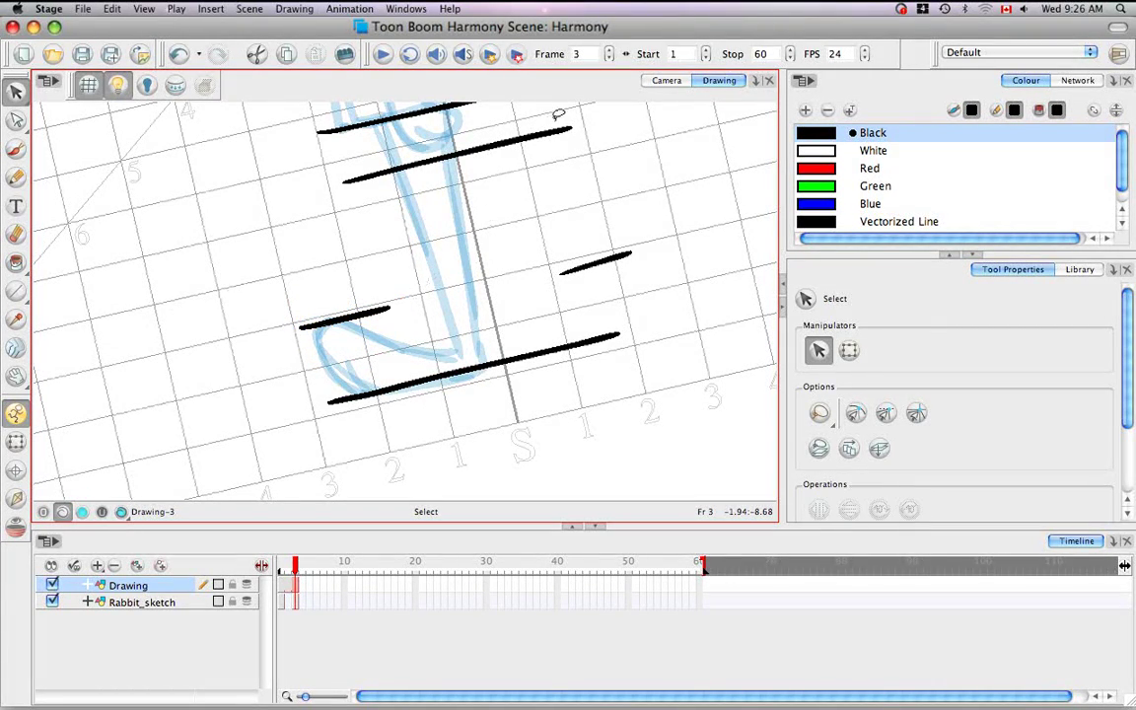
Rename the Drawing layer to guide and place it below the Rabbit_sketch layer.
{"action": "key", "text": "space"}
{"action": "mouse_move", "coordinate": [405, 249]}
{"action": "left_mouse_down"}
{"action": "mouse_move", "coordinate": [443, 352]}
{"action": "mouse_move", "coordinate": [469, 352]}
{"action": "mouse_move", "coordinate": [473, 336]}
{"action": "left_mouse_up"}
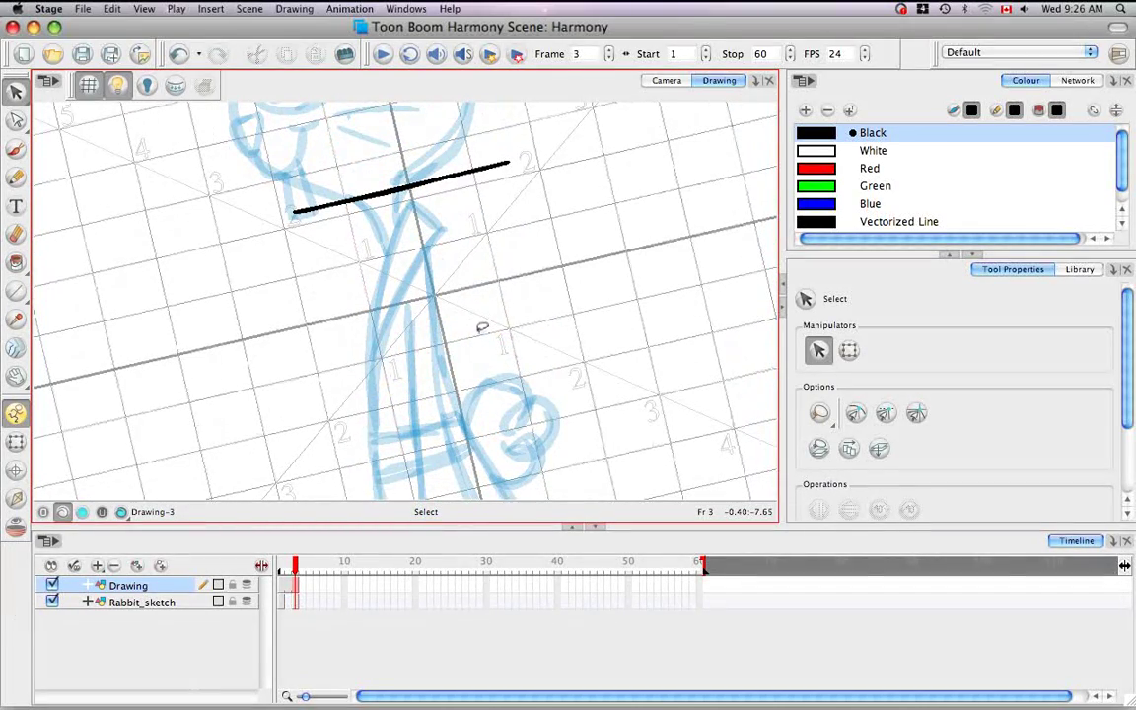
{"action": "key", "text": "shift+m"}
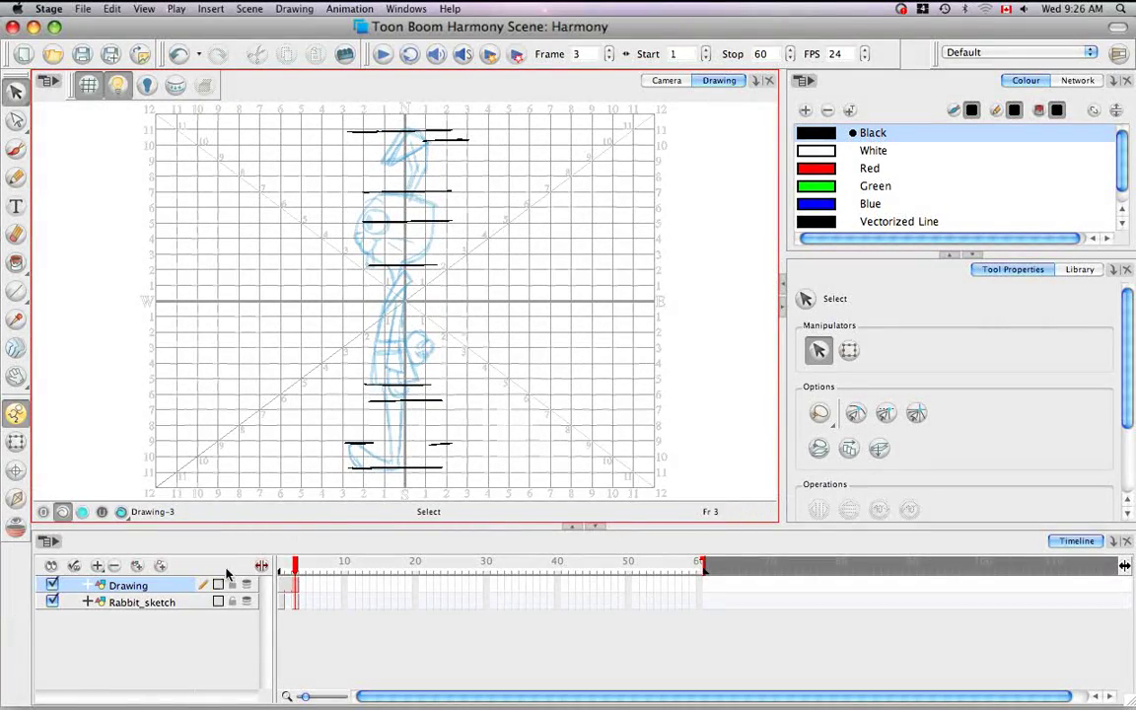
{"action": "double_click", "coordinate": [138, 586]}
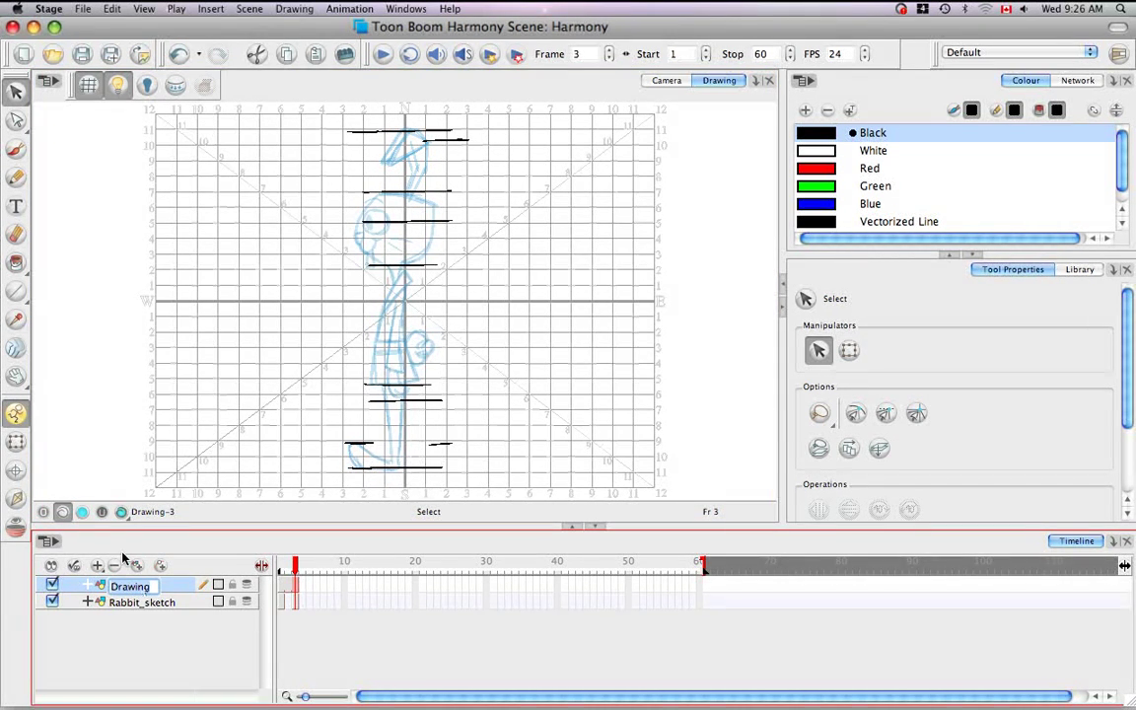
{"action": "key", "text": "BackSpace"}
{"action": "type", "text": "guide"}
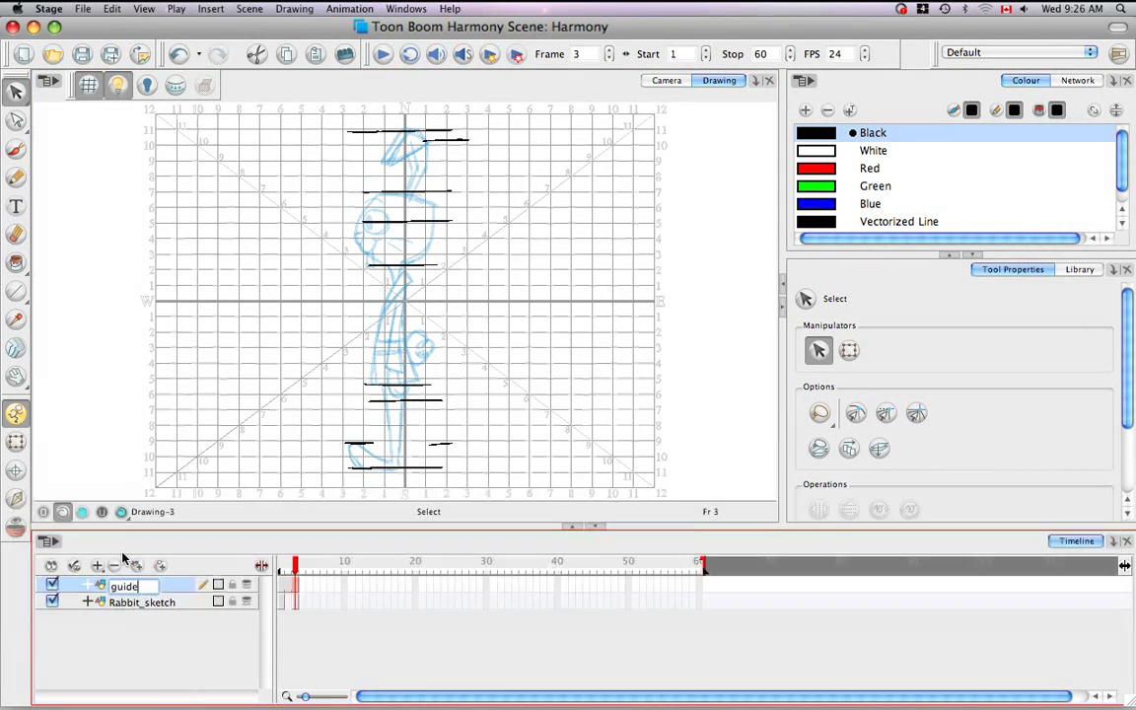
{"action": "key", "text": "Return"}
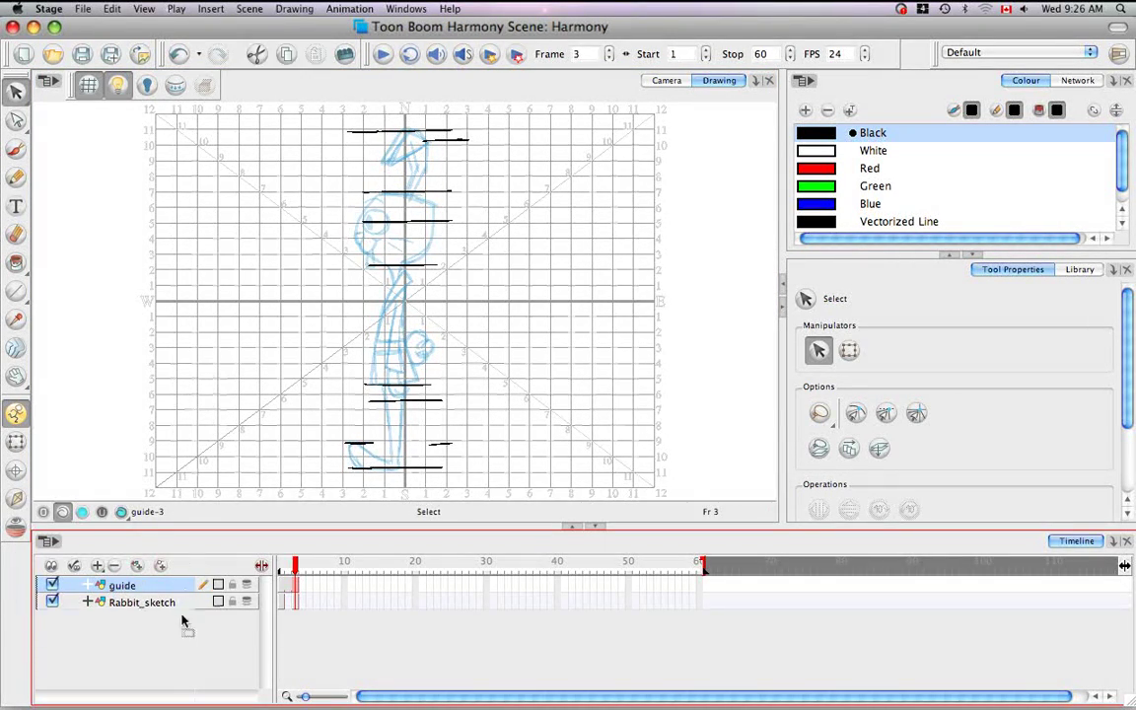
{"action": "left_click_drag", "start_coordinate": [181, 619], "coordinate": [185, 617]}
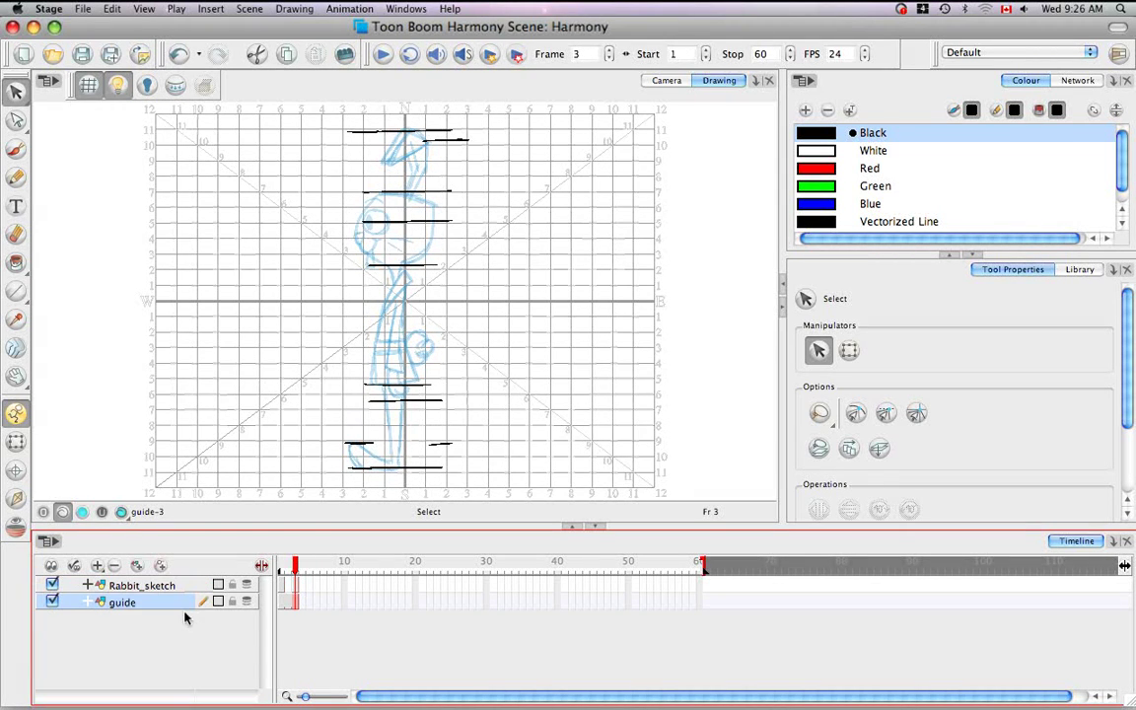
Go to the empty frame 2 of the Rabbit_sketch layer and turn on onion skinning.
{"action": "left_click", "coordinate": [287, 588]}
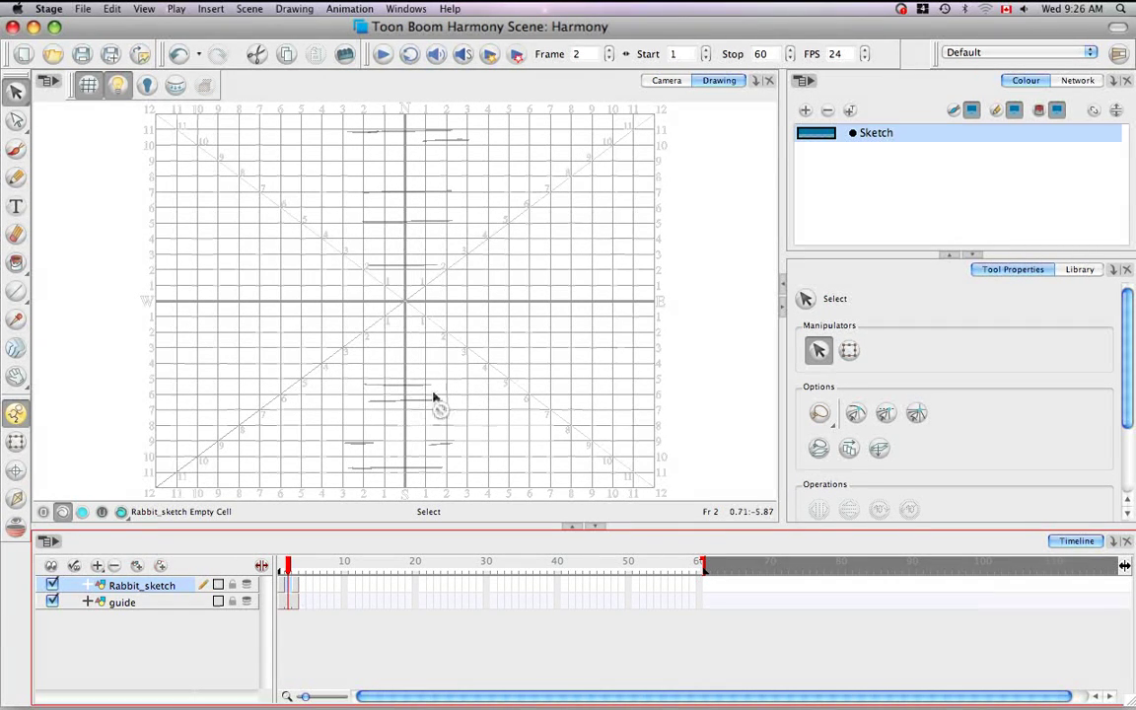
{"action": "key", "text": "alt+super"}
{"action": "key", "text": "alt+super+o"}
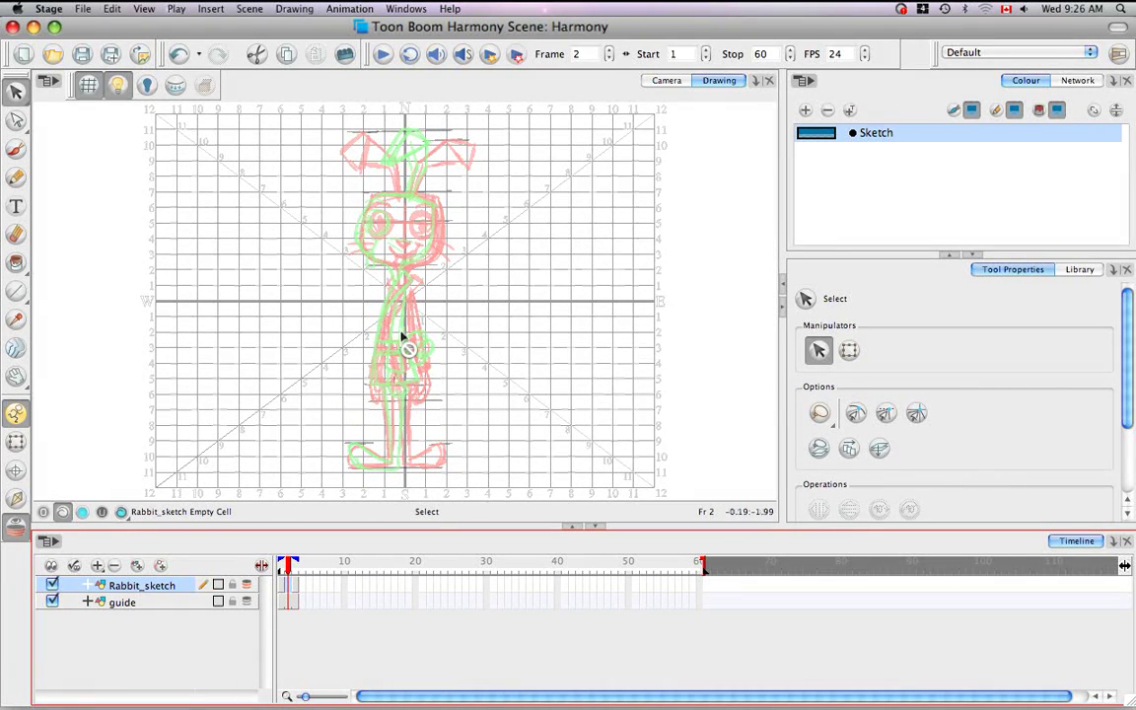
Examine the onion-skinned front and side views against the guide lines, up close at the ears and in the camera view.
{"action": "key", "text": "super+equal"}
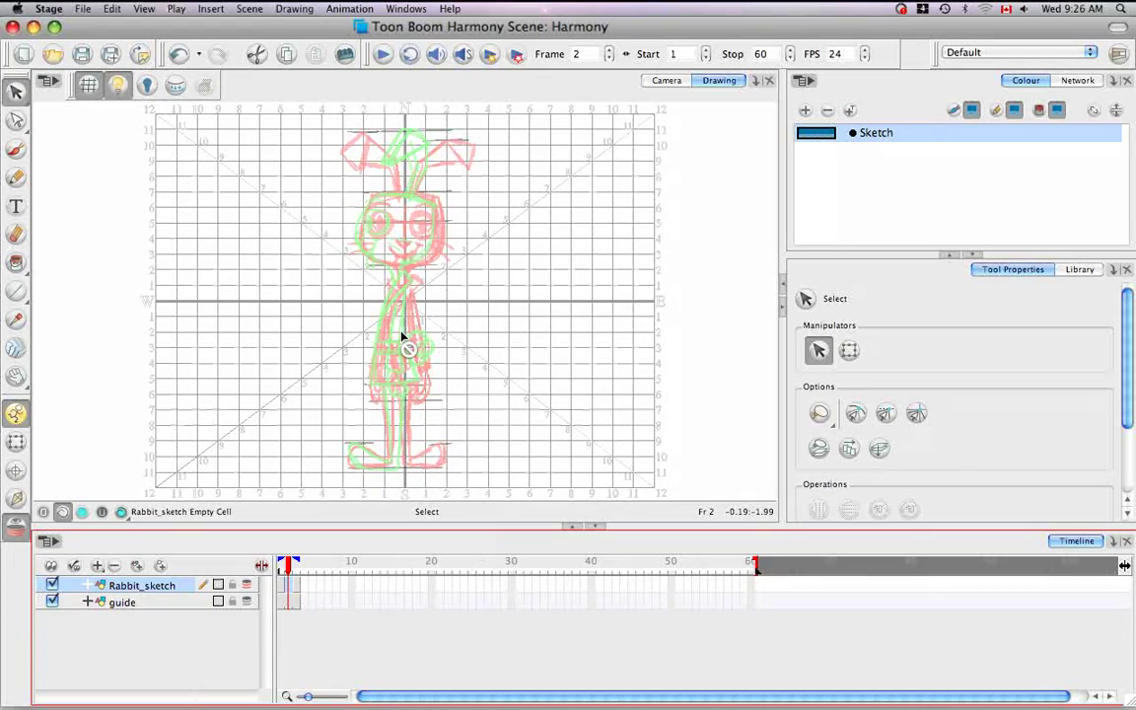
{"action": "key", "text": "super+equal"}
{"action": "key", "text": "super+equal"}
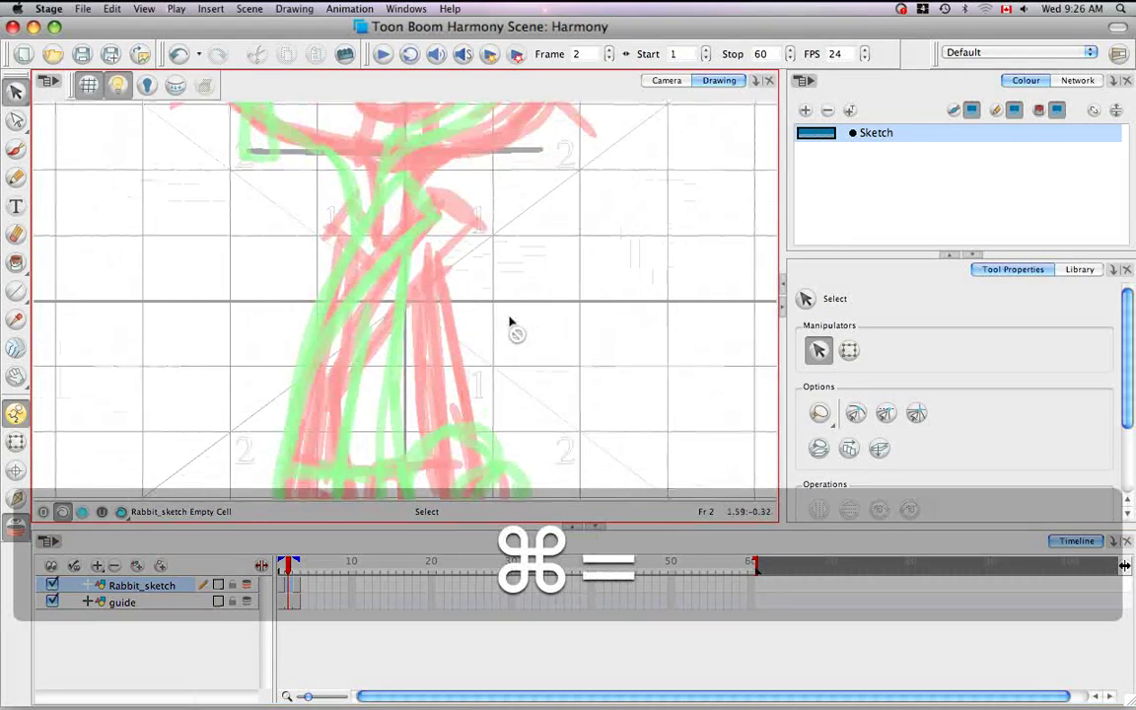
{"action": "key", "text": "space"}
{"action": "left_click_drag", "start_coordinate": [343, 247], "coordinate": [384, 446]}
{"action": "mouse_move", "coordinate": [401, 199]}
{"action": "left_mouse_down"}
{"action": "mouse_move", "coordinate": [412, 282]}
{"action": "mouse_move", "coordinate": [388, 424]}
{"action": "left_mouse_up"}
{"action": "mouse_move", "coordinate": [429, 269]}
{"action": "left_mouse_down"}
{"action": "mouse_move", "coordinate": [388, 378]}
{"action": "mouse_move", "coordinate": [386, 448]}
{"action": "left_mouse_up"}
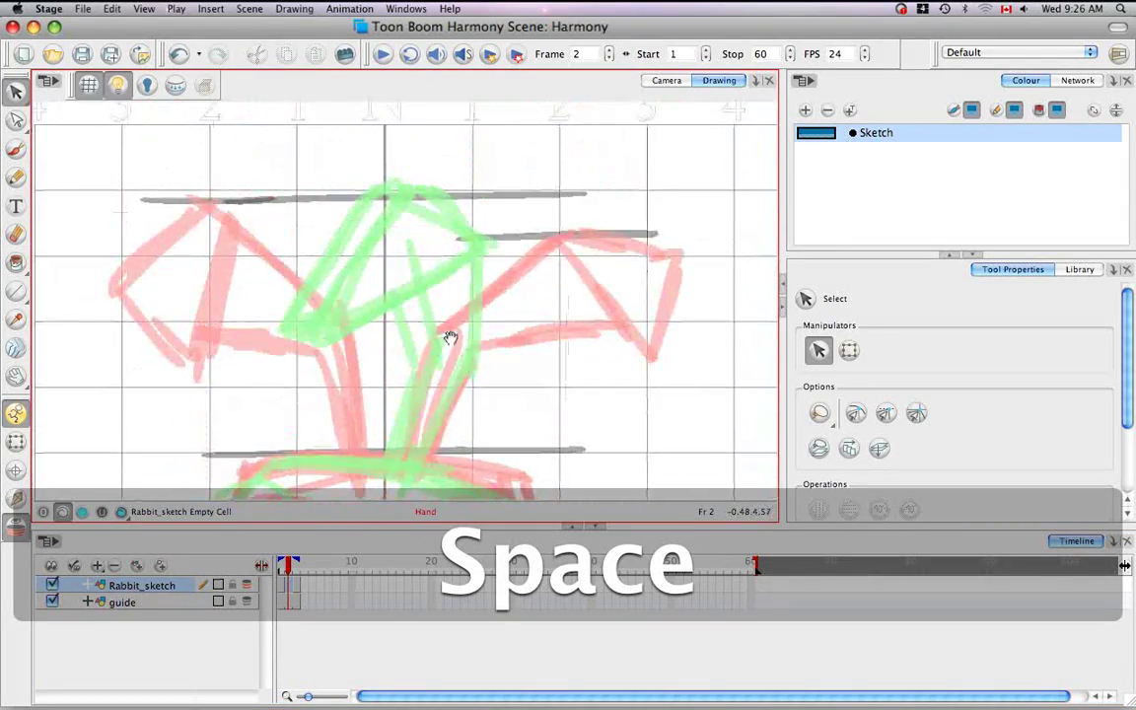
{"action": "left_click", "coordinate": [666, 81]}
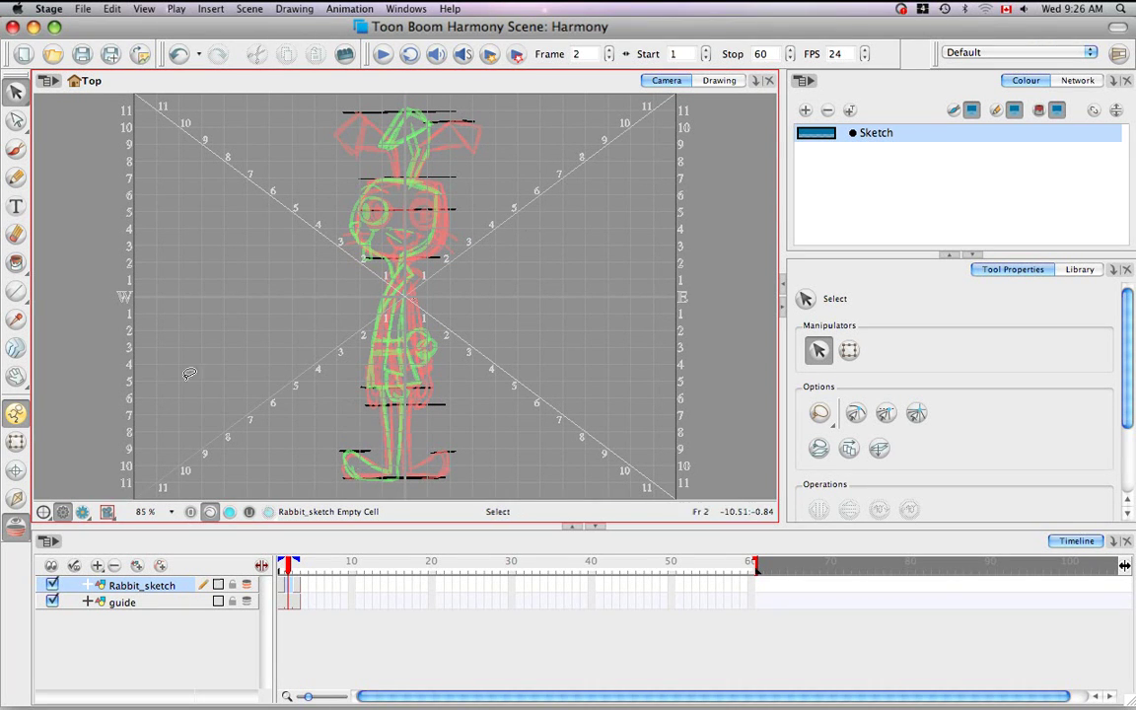
{"action": "left_click", "coordinate": [719, 82]}
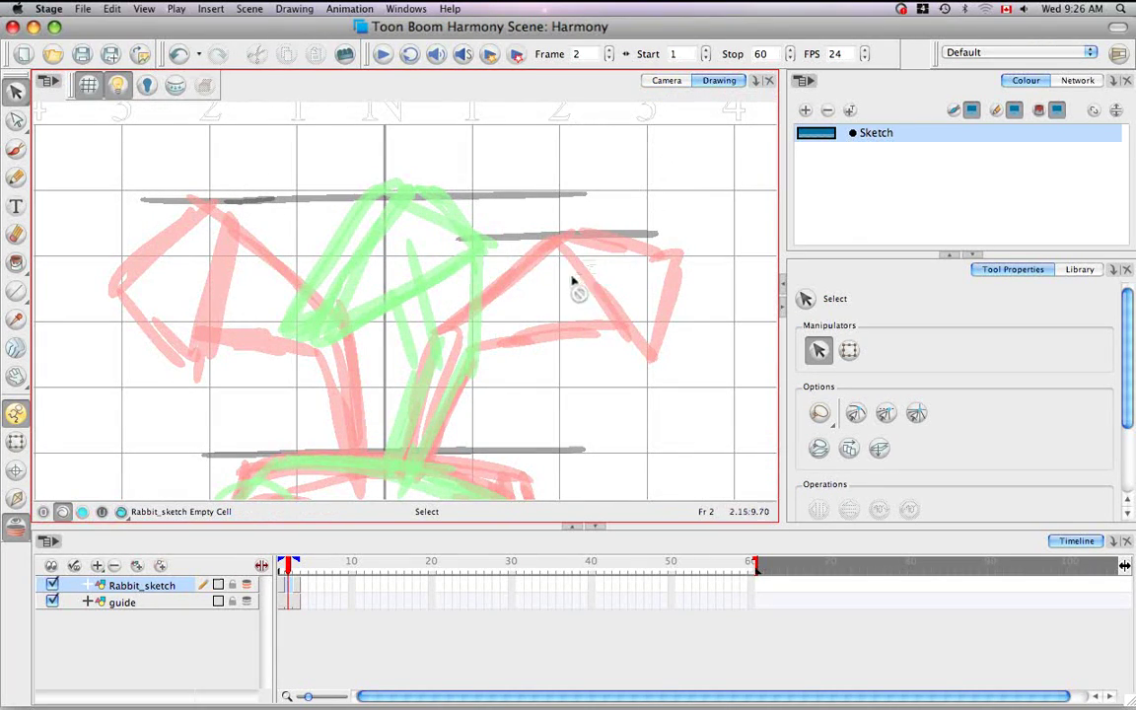
With the Brush, paint the curved top edge of the rabbit's three-quarter head on frame 2 of Rabbit_sketch.
{"action": "left_click", "coordinate": [15, 148]}
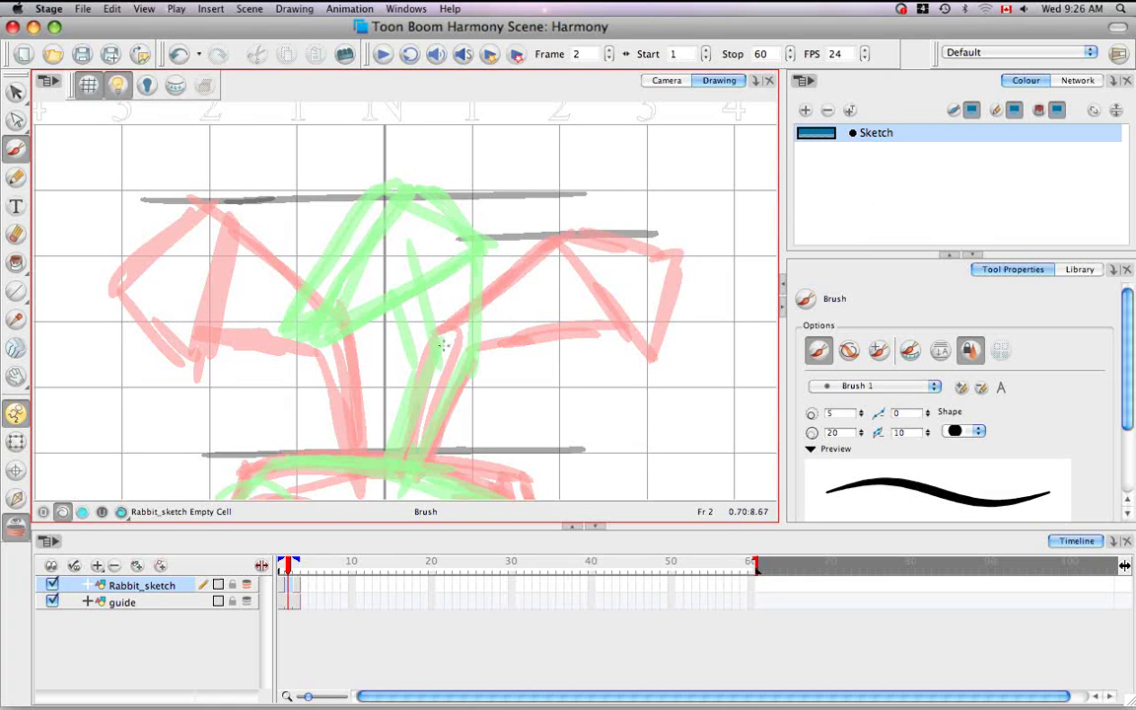
{"action": "key", "text": "space"}
{"action": "mouse_move", "coordinate": [443, 363]}
{"action": "left_mouse_down"}
{"action": "mouse_move", "coordinate": [457, 279]}
{"action": "mouse_move", "coordinate": [433, 391]}
{"action": "left_mouse_up"}
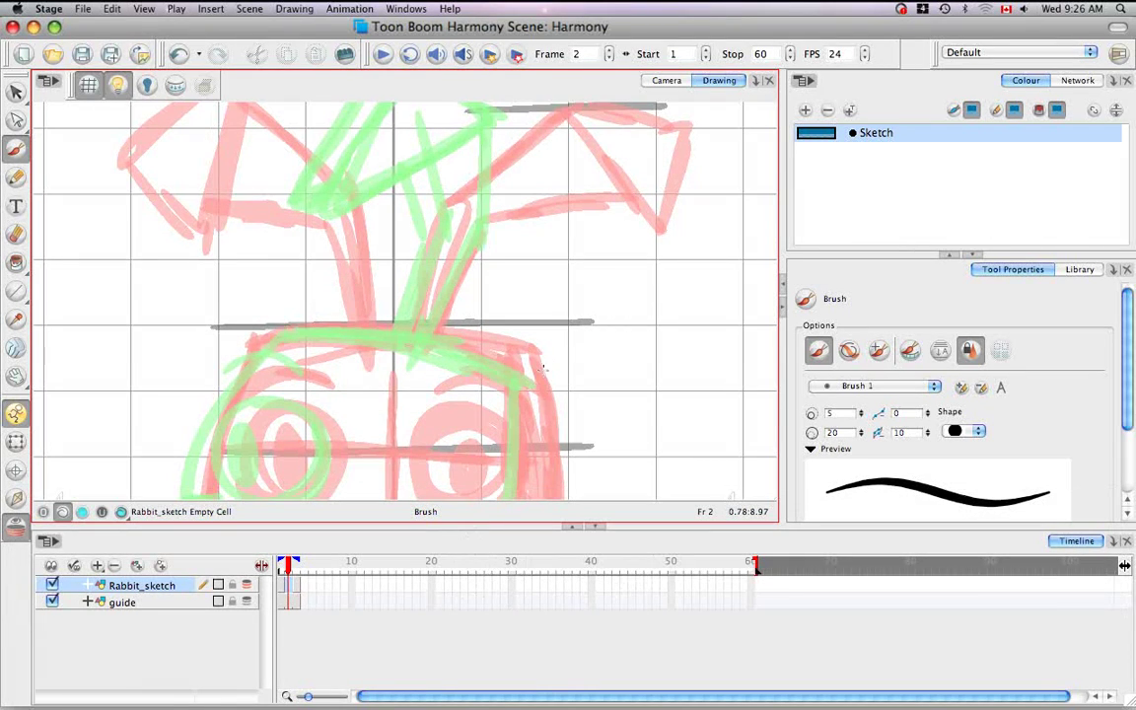
{"action": "key", "text": "alt+super"}
{"action": "left_click_drag", "start_coordinate": [591, 350], "coordinate": [560, 261]}
{"action": "key", "text": "space"}
{"action": "mouse_move", "coordinate": [482, 358]}
{"action": "left_mouse_down"}
{"action": "mouse_move", "coordinate": [599, 309]}
{"action": "mouse_move", "coordinate": [624, 248]}
{"action": "left_mouse_up"}
{"action": "key", "text": "alt+super"}
{"action": "key", "text": "space"}
{"action": "left_click_drag", "start_coordinate": [400, 271], "coordinate": [391, 304]}
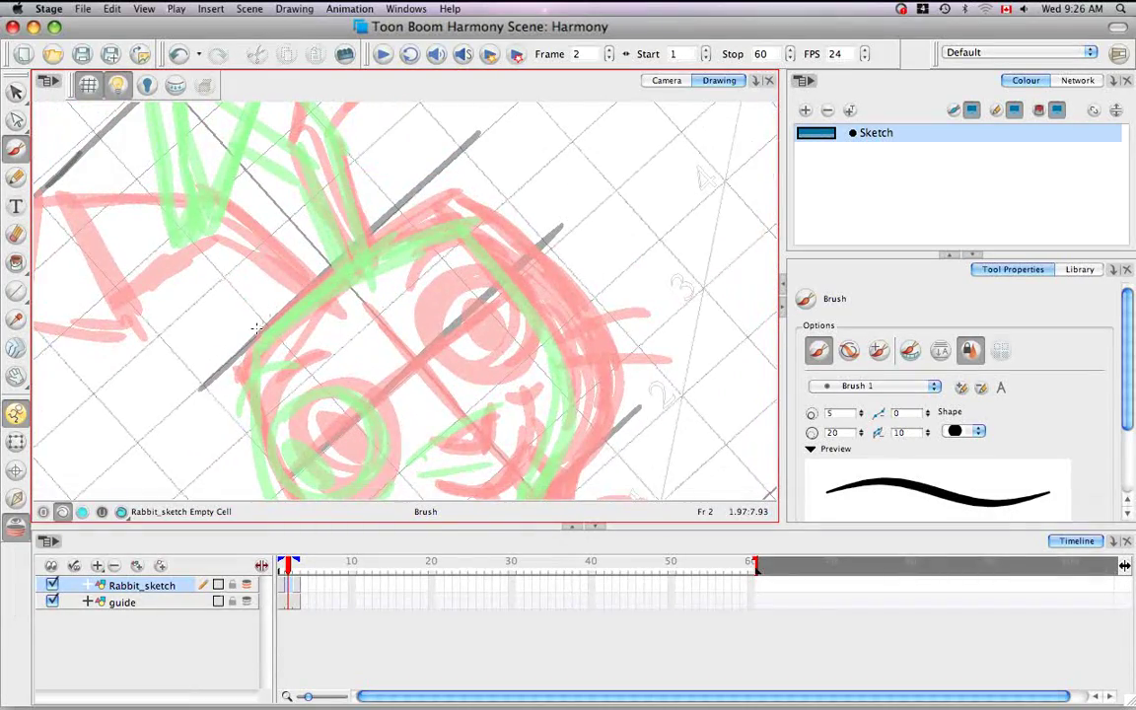
{"action": "left_click_drag", "start_coordinate": [226, 346], "coordinate": [474, 220]}
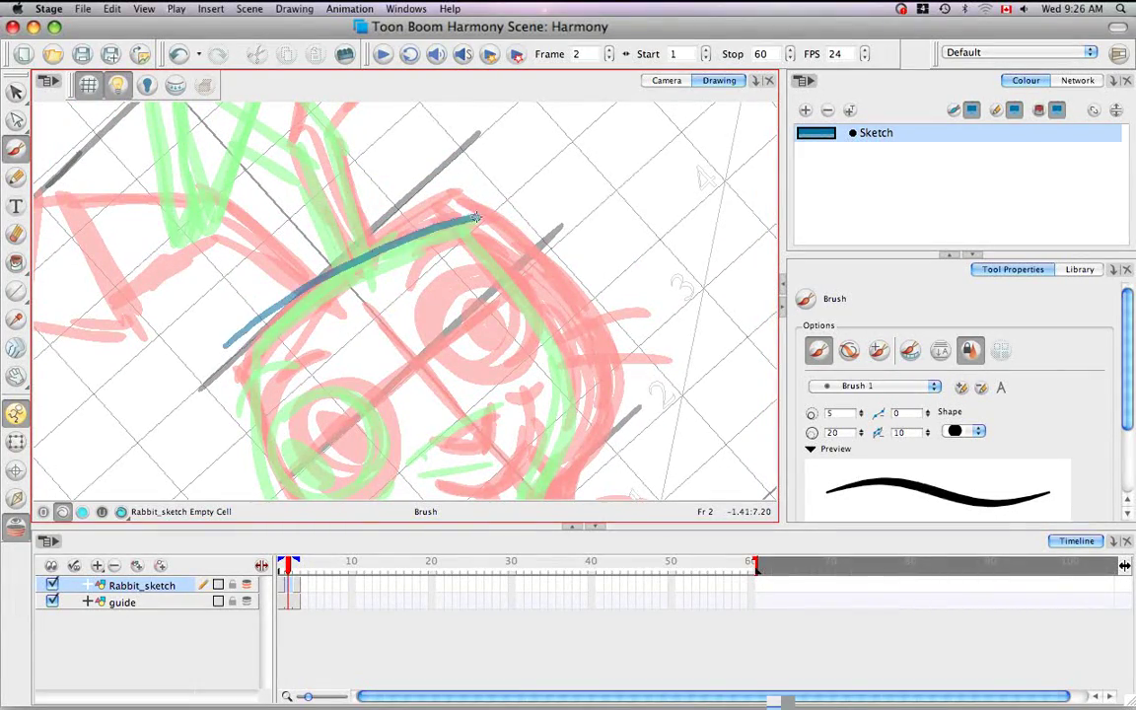
Paint the back edge of the head from the top corner down around the rear cheek.
{"action": "key", "text": "alt+super"}
{"action": "mouse_move", "coordinate": [573, 287]}
{"action": "left_mouse_down"}
{"action": "mouse_move", "coordinate": [383, 133]}
{"action": "mouse_move", "coordinate": [280, 306]}
{"action": "left_mouse_up"}
{"action": "key", "text": "space"}
{"action": "mouse_move", "coordinate": [216, 406]}
{"action": "left_mouse_down"}
{"action": "mouse_move", "coordinate": [366, 297]}
{"action": "mouse_move", "coordinate": [412, 308]}
{"action": "left_mouse_up"}
{"action": "key", "text": "alt+super"}
{"action": "mouse_move", "coordinate": [570, 295]}
{"action": "left_mouse_down"}
{"action": "mouse_move", "coordinate": [538, 383]}
{"action": "mouse_move", "coordinate": [308, 355]}
{"action": "left_mouse_up"}
{"action": "key", "text": "space"}
{"action": "left_click_drag", "start_coordinate": [308, 355], "coordinate": [357, 376]}
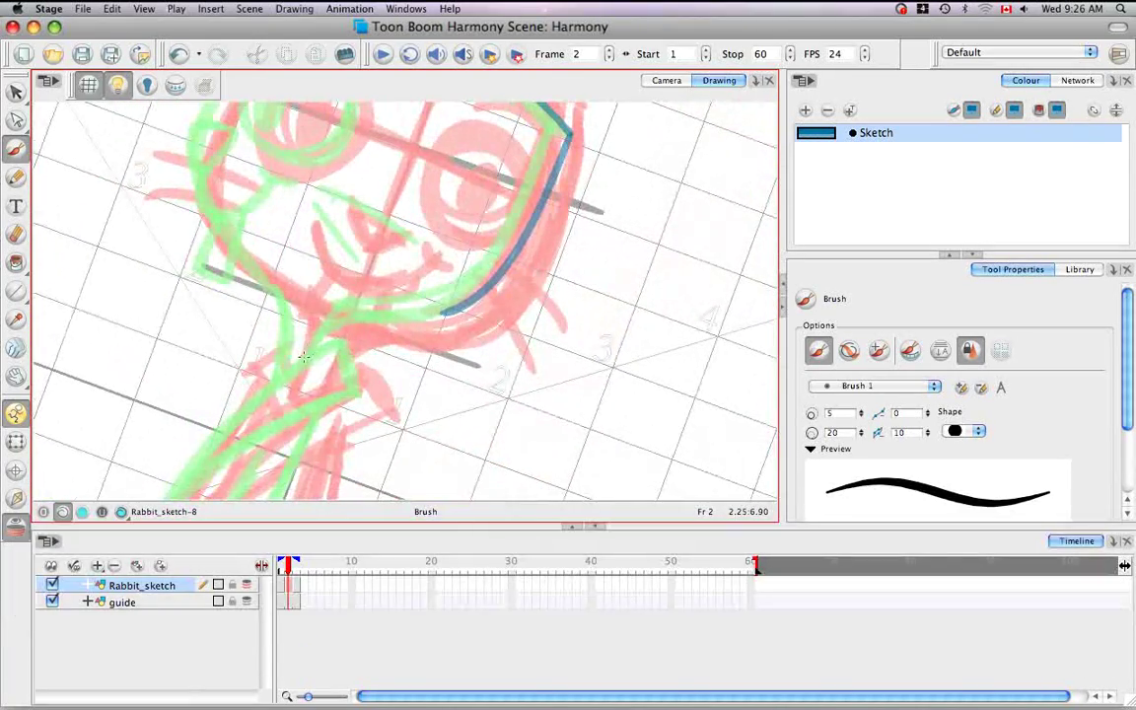
Continue the rear jaw line into a pointed neck and paint the front jaw line up to the front cheek.
{"action": "key", "text": "space"}
{"action": "left_click_drag", "start_coordinate": [423, 283], "coordinate": [423, 403]}
{"action": "key", "text": "alt+super"}
{"action": "mouse_move", "coordinate": [424, 403]}
{"action": "left_mouse_down"}
{"action": "mouse_move", "coordinate": [348, 388]}
{"action": "mouse_move", "coordinate": [459, 438]}
{"action": "left_mouse_up"}
{"action": "key", "text": "space"}
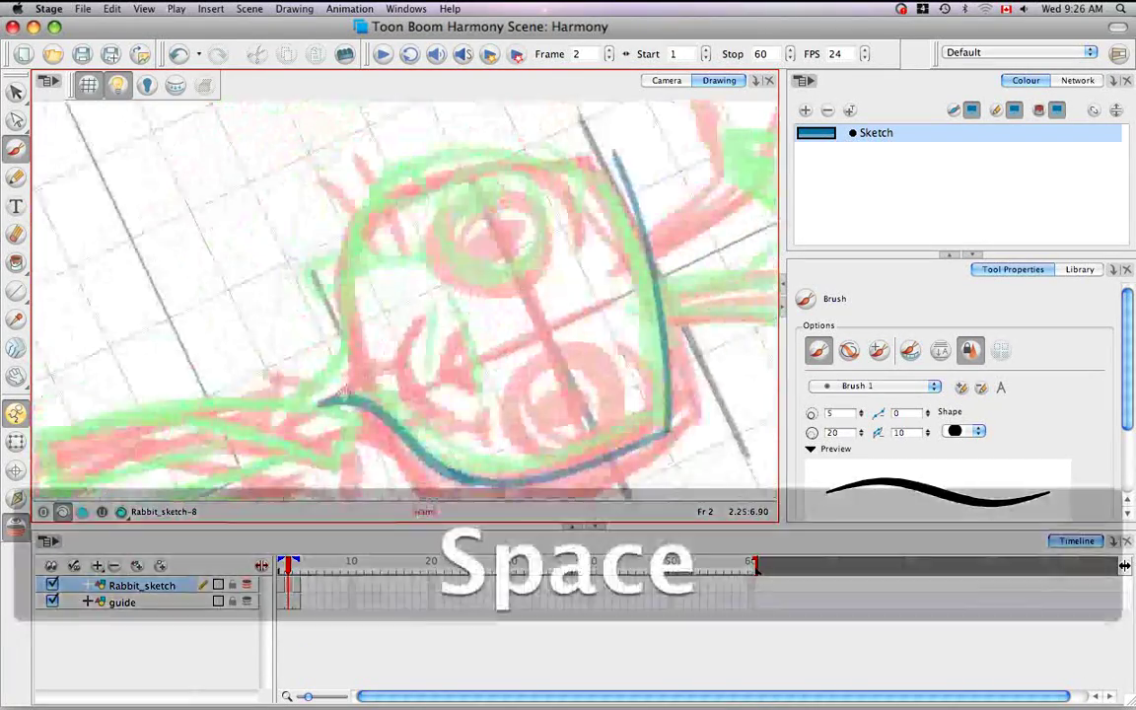
{"action": "left_click_drag", "start_coordinate": [327, 402], "coordinate": [283, 399]}
{"action": "left_click_drag", "start_coordinate": [345, 328], "coordinate": [381, 195]}
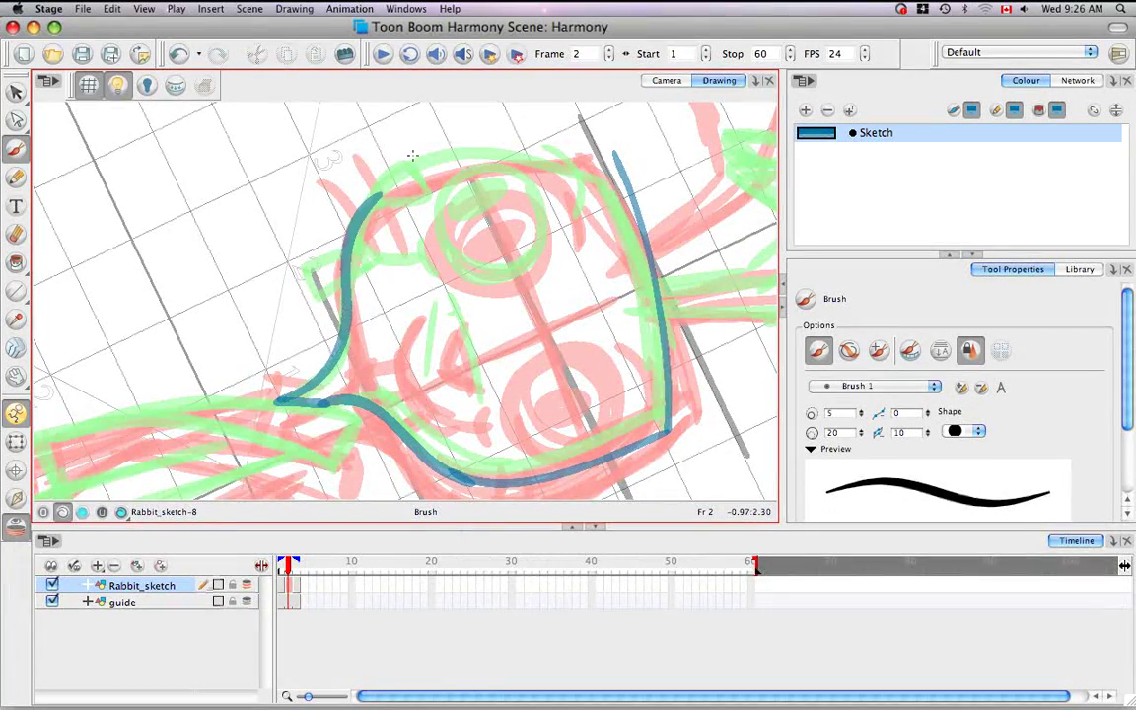
Close the head outline by painting the front side of the face from the cheek up to the top front corner.
{"action": "key", "text": "alt+super"}
{"action": "mouse_move", "coordinate": [480, 151]}
{"action": "left_mouse_down"}
{"action": "mouse_move", "coordinate": [430, 127]}
{"action": "mouse_move", "coordinate": [383, 272]}
{"action": "left_mouse_up"}
{"action": "key", "text": "space"}
{"action": "mouse_move", "coordinate": [286, 391]}
{"action": "left_mouse_down"}
{"action": "mouse_move", "coordinate": [330, 302]}
{"action": "mouse_move", "coordinate": [507, 239]}
{"action": "left_mouse_up"}
{"action": "key", "text": "alt+super"}
{"action": "mouse_move", "coordinate": [408, 377]}
{"action": "left_mouse_down"}
{"action": "mouse_move", "coordinate": [446, 361]}
{"action": "mouse_move", "coordinate": [459, 337]}
{"action": "left_mouse_up"}
{"action": "key", "text": "space"}
{"action": "left_click_drag", "start_coordinate": [460, 336], "coordinate": [405, 222]}
{"action": "left_click_drag", "start_coordinate": [468, 266], "coordinate": [456, 400]}
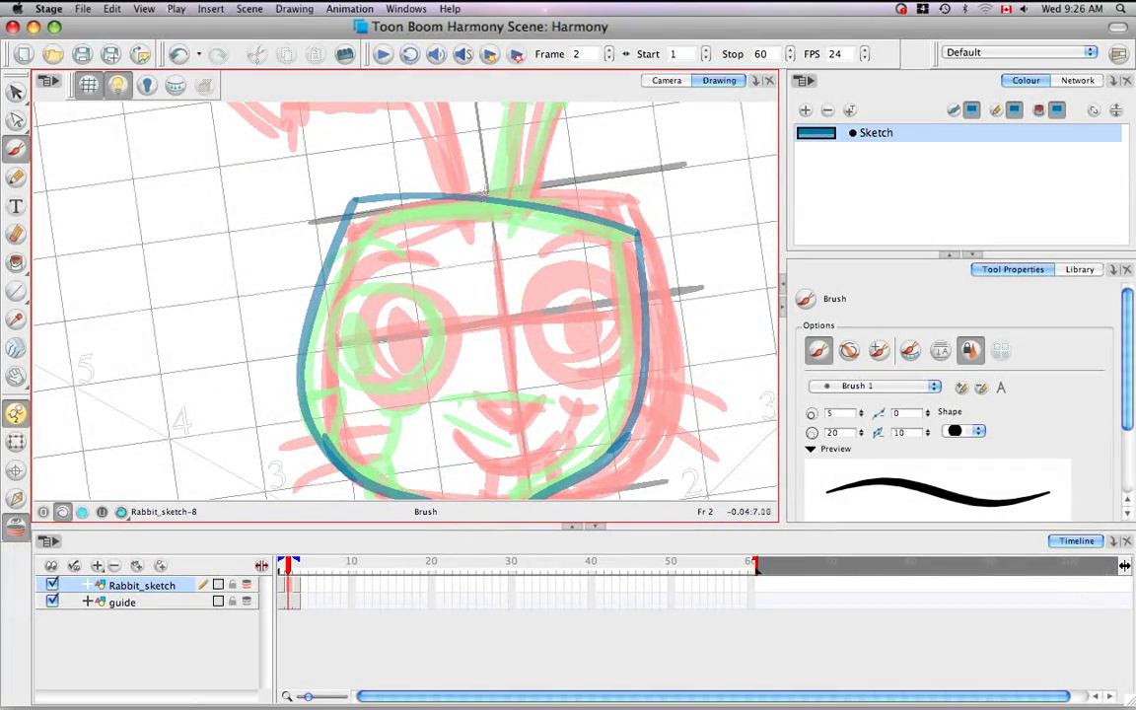
Paint a curved vertical centre line and a curved horizontal eye line across the face.
{"action": "left_click_drag", "start_coordinate": [447, 247], "coordinate": [417, 355]}
{"action": "key", "text": "alt+super"}
{"action": "left_click_drag", "start_coordinate": [580, 296], "coordinate": [558, 211]}
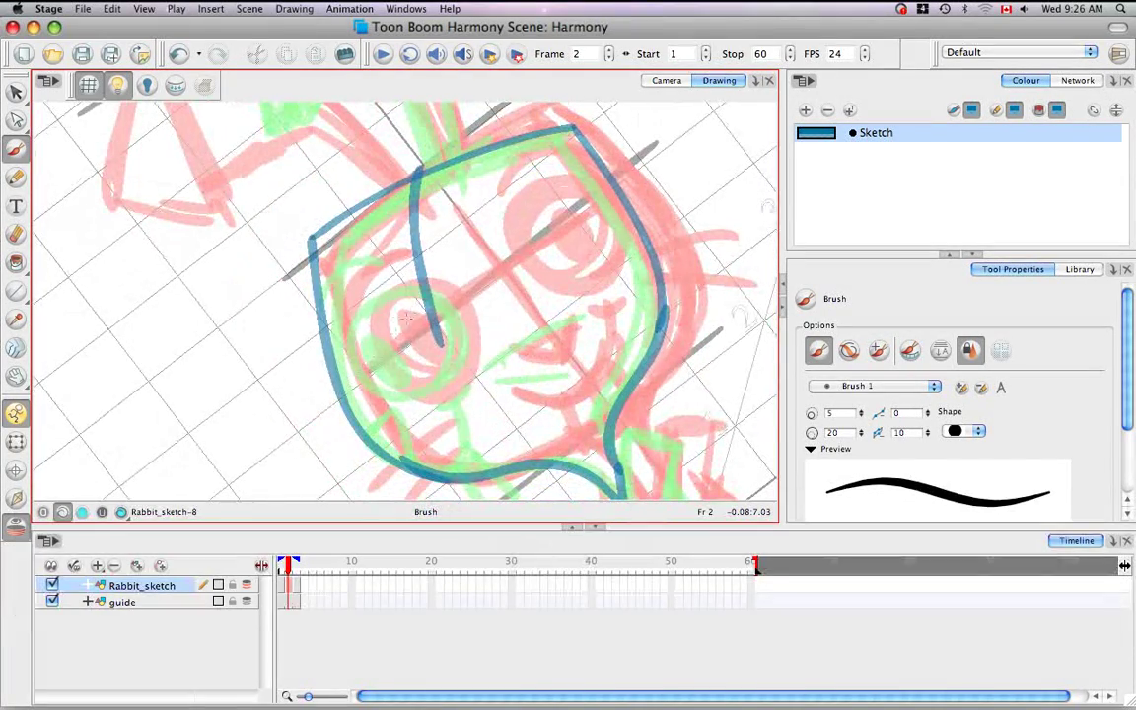
{"action": "mouse_move", "coordinate": [386, 357]}
{"action": "left_mouse_down"}
{"action": "mouse_move", "coordinate": [588, 229]}
{"action": "mouse_move", "coordinate": [599, 326]}
{"action": "left_mouse_up"}
Extend the face's centre line downward and paint a small triangular nose at its end.
{"action": "key", "text": "alt+super"}
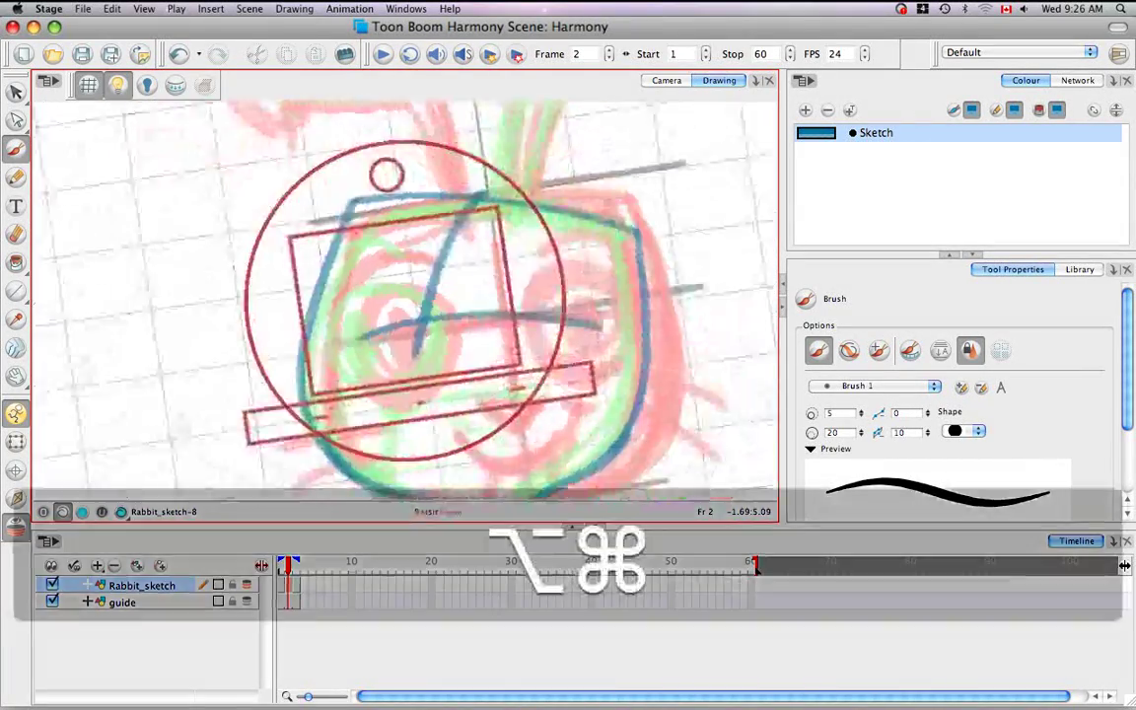
{"action": "left_click_drag", "start_coordinate": [427, 316], "coordinate": [416, 415]}
{"action": "key", "text": "alt+super"}
{"action": "mouse_move", "coordinate": [438, 375]}
{"action": "left_mouse_down"}
{"action": "mouse_move", "coordinate": [541, 310]}
{"action": "mouse_move", "coordinate": [383, 315]}
{"action": "left_mouse_up"}
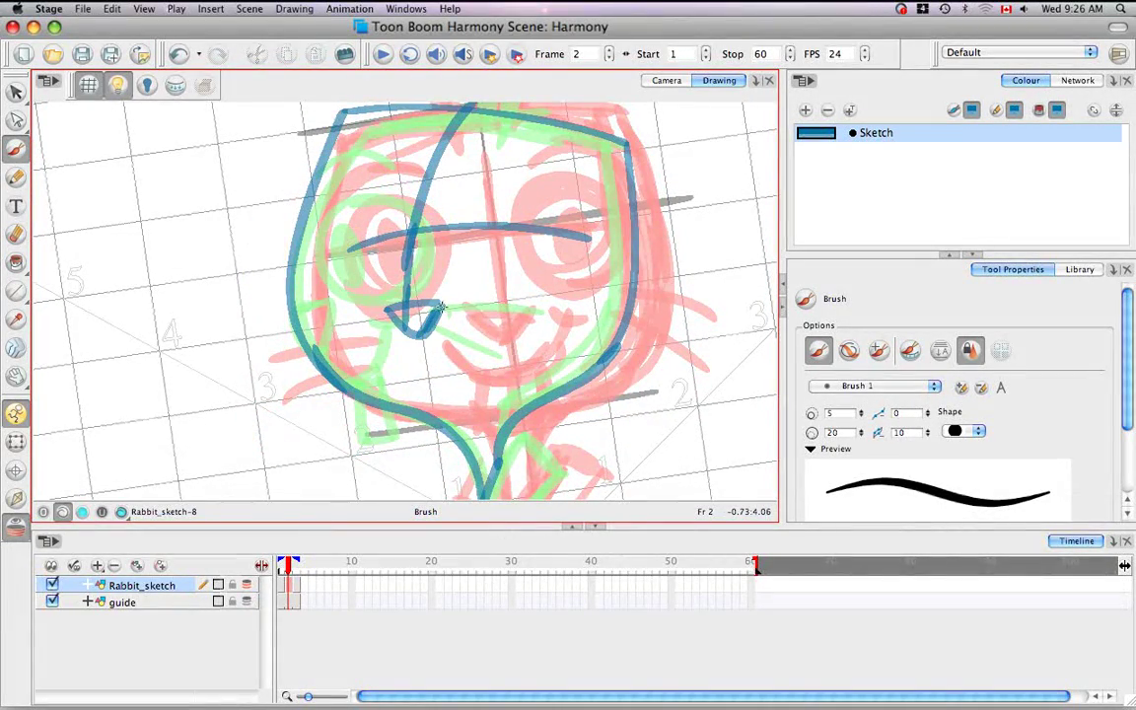
Paint the near eye as a large circle with a filled oval pupil on the eye line, and add its eyebrow.
{"action": "key", "text": "alt+super"}
{"action": "left_click_drag", "start_coordinate": [572, 310], "coordinate": [568, 341]}
{"action": "key", "text": "space"}
{"action": "left_click_drag", "start_coordinate": [530, 279], "coordinate": [498, 252]}
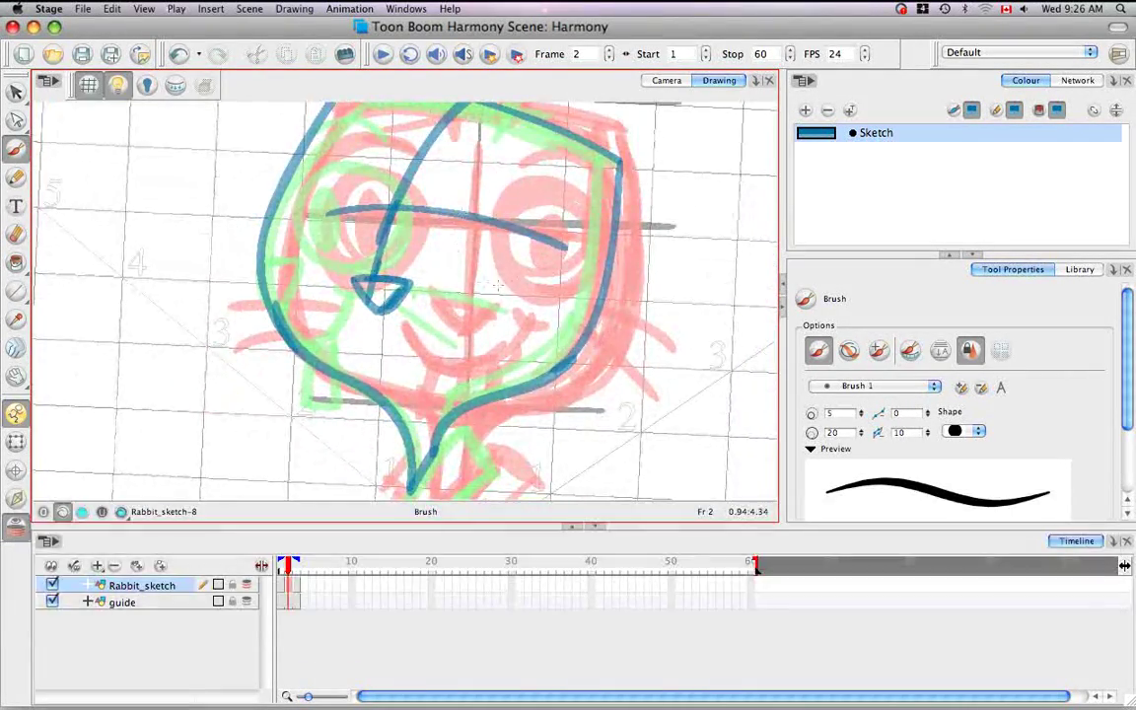
{"action": "mouse_move", "coordinate": [528, 189]}
{"action": "left_mouse_down"}
{"action": "mouse_move", "coordinate": [476, 230]}
{"action": "mouse_move", "coordinate": [509, 287]}
{"action": "mouse_move", "coordinate": [565, 206]}
{"action": "mouse_move", "coordinate": [482, 204]}
{"action": "mouse_move", "coordinate": [516, 239]}
{"action": "mouse_move", "coordinate": [489, 186]}
{"action": "mouse_move", "coordinate": [500, 286]}
{"action": "mouse_move", "coordinate": [517, 255]}
{"action": "left_mouse_up"}
{"action": "key", "text": "alt+super"}
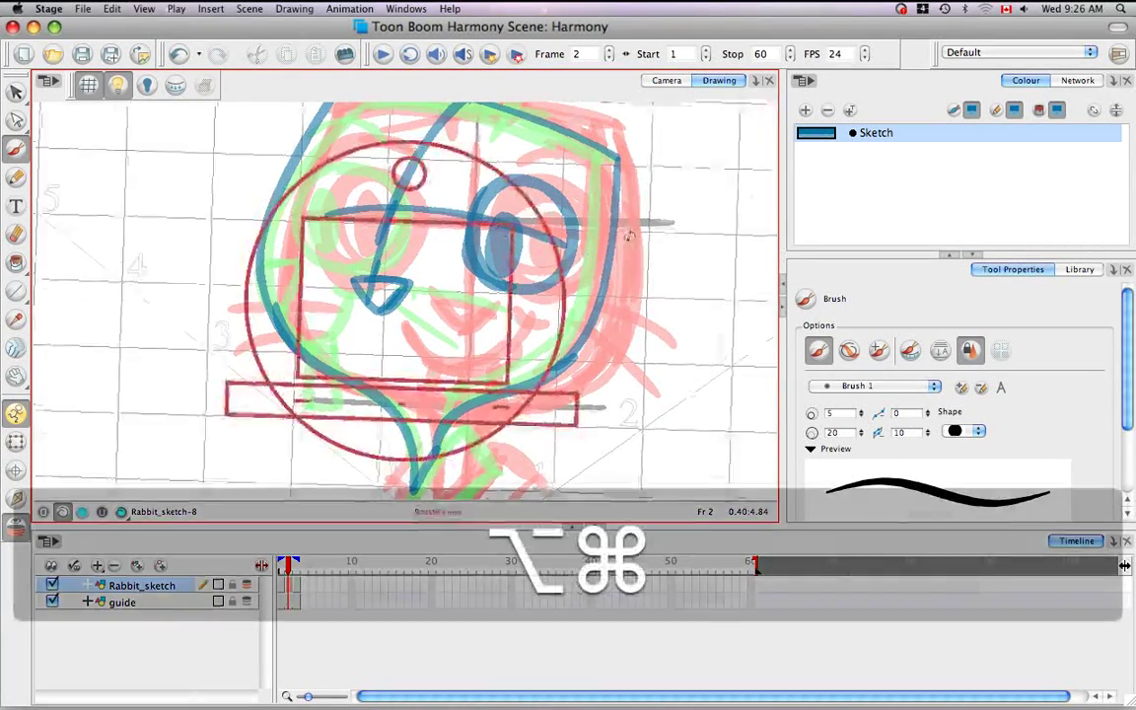
{"action": "left_click_drag", "start_coordinate": [631, 234], "coordinate": [625, 213]}
{"action": "left_click_drag", "start_coordinate": [488, 148], "coordinate": [561, 164]}
Paint the far eye with a filled oval pupil overlapping the front edge of the head.
{"action": "key", "text": "space"}
{"action": "mouse_move", "coordinate": [412, 281]}
{"action": "left_mouse_down"}
{"action": "mouse_move", "coordinate": [478, 303]}
{"action": "mouse_move", "coordinate": [515, 345]}
{"action": "left_mouse_up"}
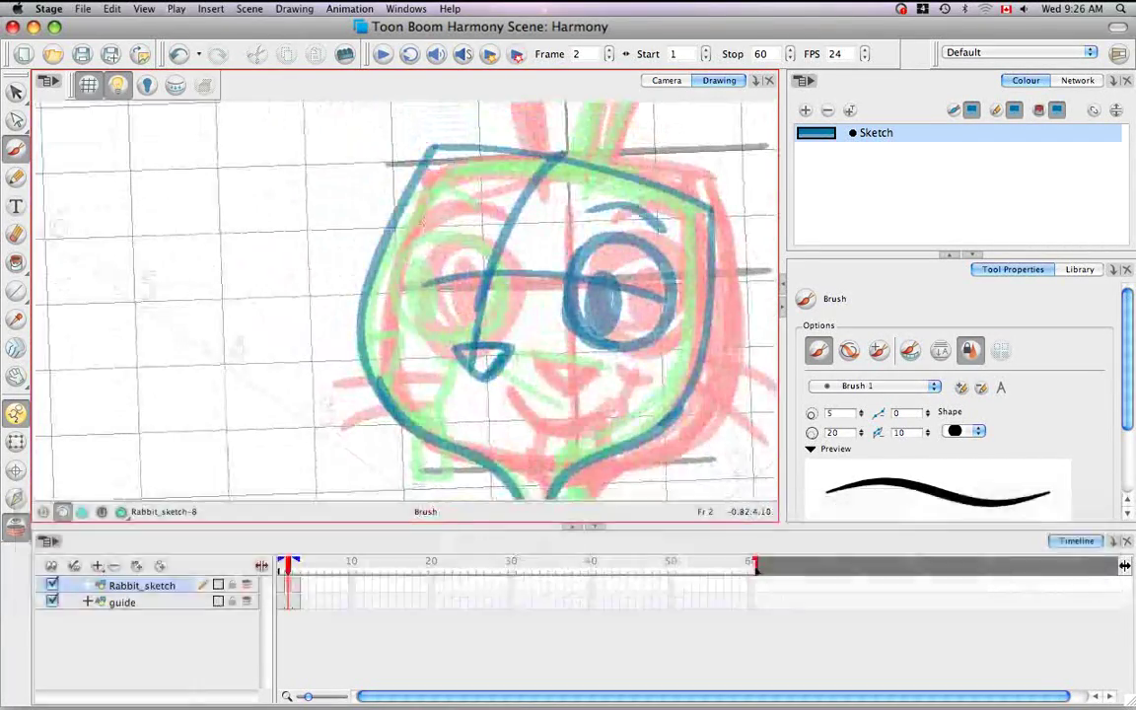
{"action": "mouse_move", "coordinate": [416, 212]}
{"action": "left_mouse_down"}
{"action": "mouse_move", "coordinate": [424, 314]}
{"action": "mouse_move", "coordinate": [383, 274]}
{"action": "mouse_move", "coordinate": [412, 298]}
{"action": "left_mouse_up"}
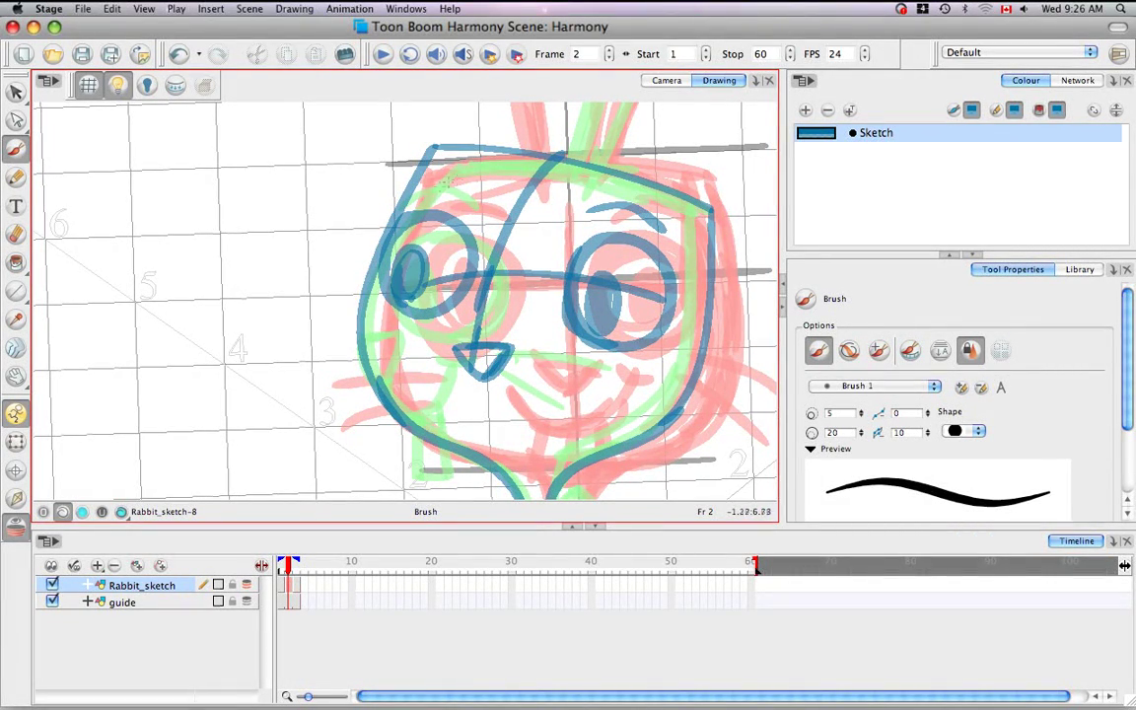
Paint a smiling mouth with a cheek mark below the nose, and add the front tooth hanging from it.
{"action": "key", "text": "space"}
{"action": "mouse_move", "coordinate": [454, 372]}
{"action": "left_mouse_down"}
{"action": "mouse_move", "coordinate": [420, 276]}
{"action": "mouse_move", "coordinate": [392, 259]}
{"action": "left_mouse_up"}
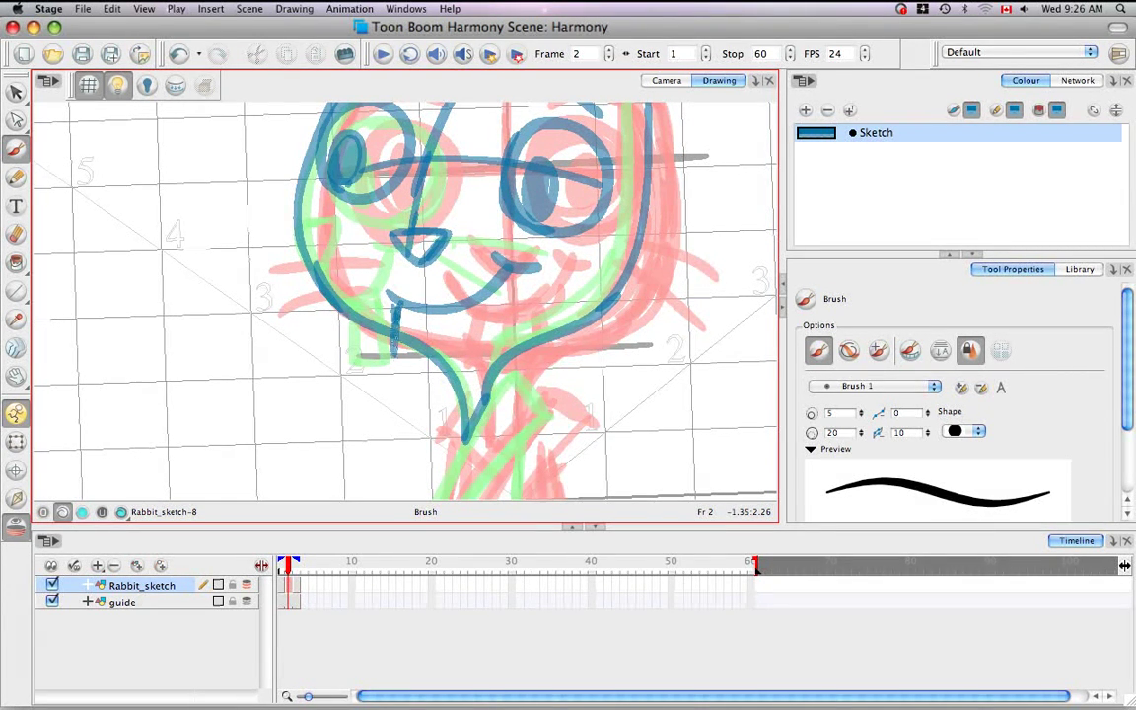
{"action": "mouse_move", "coordinate": [393, 330]}
{"action": "left_mouse_down"}
{"action": "mouse_move", "coordinate": [449, 367]}
{"action": "mouse_move", "coordinate": [424, 394]}
{"action": "left_mouse_up"}
Paint whiskers on both cheeks of the three-quarter head.
{"action": "key", "text": "space"}
{"action": "mouse_move", "coordinate": [339, 306]}
{"action": "left_mouse_down"}
{"action": "mouse_move", "coordinate": [244, 307]}
{"action": "mouse_move", "coordinate": [250, 358]}
{"action": "left_mouse_up"}
{"action": "key", "text": "alt+super"}
{"action": "mouse_move", "coordinate": [596, 331]}
{"action": "left_mouse_down"}
{"action": "mouse_move", "coordinate": [563, 419]}
{"action": "mouse_move", "coordinate": [473, 359]}
{"action": "mouse_move", "coordinate": [600, 267]}
{"action": "mouse_move", "coordinate": [608, 442]}
{"action": "left_mouse_up"}
{"action": "key", "text": "space"}
{"action": "key", "text": "alt+super"}
{"action": "key", "text": "space"}
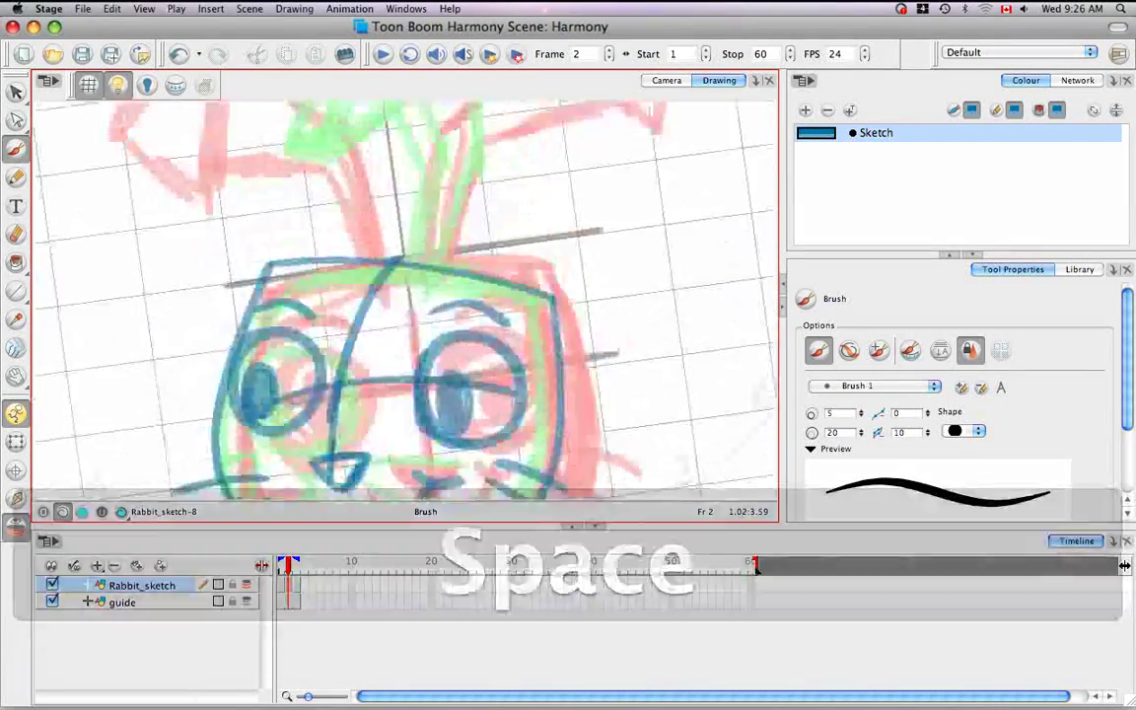
Paint the long edge of the front ear rising from the top of the head past the top guide line.
{"action": "key", "text": "alt+super"}
{"action": "left_click_drag", "start_coordinate": [591, 395], "coordinate": [474, 148]}
{"action": "key", "text": "space"}
{"action": "mouse_move", "coordinate": [338, 318]}
{"action": "left_mouse_down"}
{"action": "mouse_move", "coordinate": [473, 259]}
{"action": "mouse_move", "coordinate": [429, 226]}
{"action": "mouse_move", "coordinate": [450, 210]}
{"action": "mouse_move", "coordinate": [363, 238]}
{"action": "left_mouse_up"}
{"action": "key", "text": "space"}
{"action": "left_click_drag", "start_coordinate": [475, 204], "coordinate": [361, 241]}
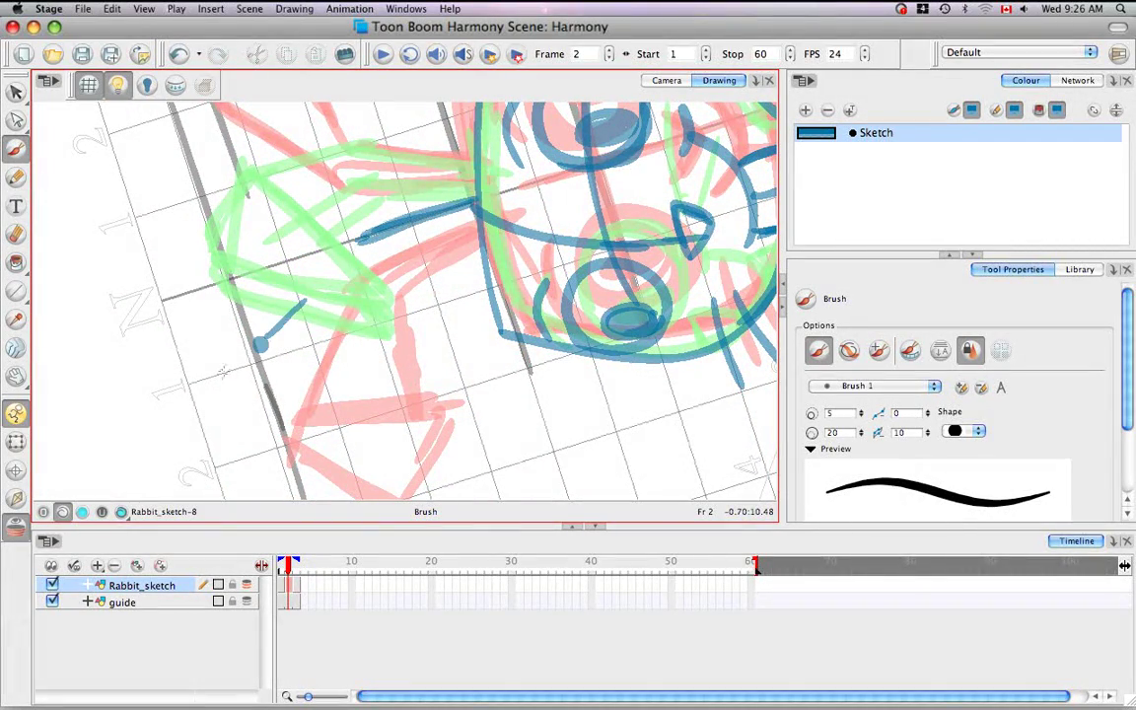
{"action": "left_click_drag", "start_coordinate": [215, 390], "coordinate": [369, 238]}
Sketch the folded, pointed tip of the front ear above the top guide line.
{"action": "key", "text": "alt+super"}
{"action": "key", "text": "space"}
{"action": "mouse_move", "coordinate": [301, 370]}
{"action": "left_mouse_down"}
{"action": "mouse_move", "coordinate": [370, 183]}
{"action": "mouse_move", "coordinate": [386, 355]}
{"action": "left_mouse_up"}
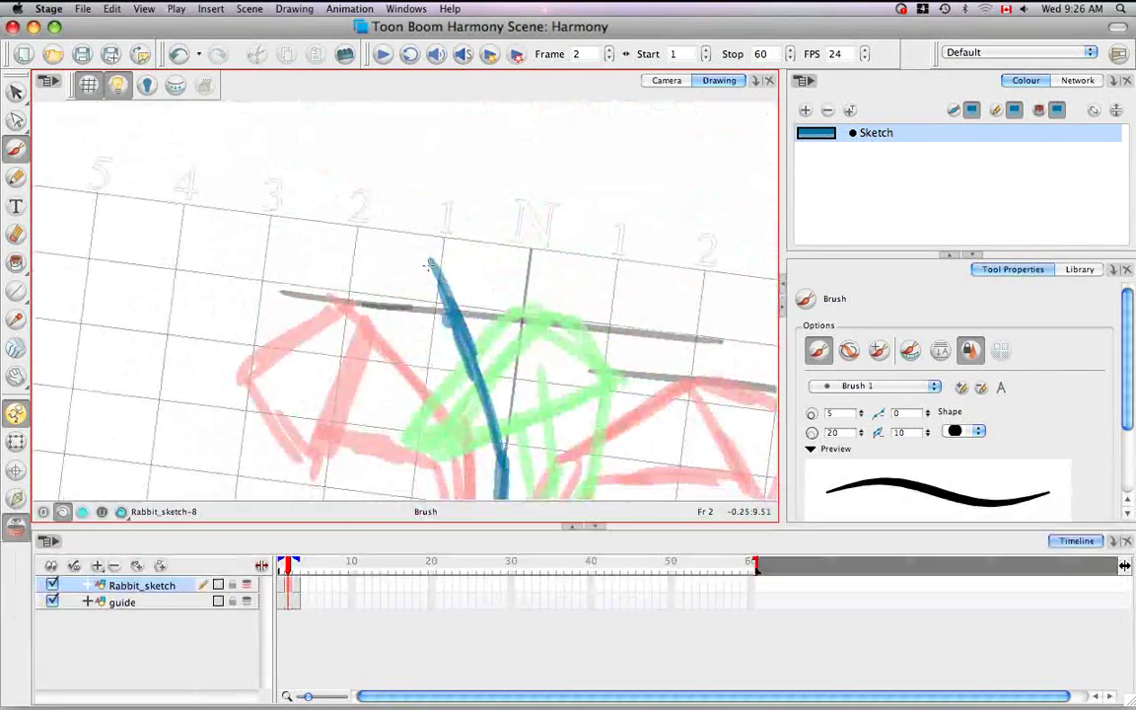
{"action": "left_click_drag", "start_coordinate": [390, 265], "coordinate": [335, 300]}
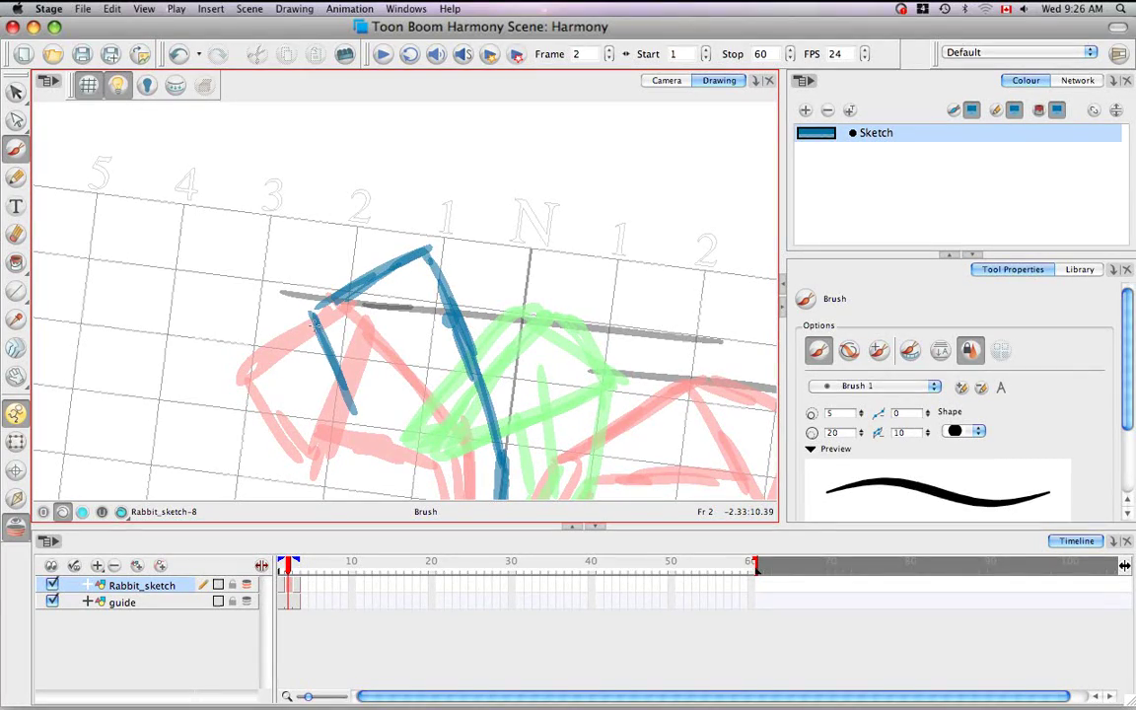
{"action": "mouse_move", "coordinate": [370, 419]}
{"action": "left_mouse_down"}
{"action": "mouse_move", "coordinate": [426, 253]}
{"action": "mouse_move", "coordinate": [379, 409]}
{"action": "left_mouse_up"}
{"action": "key", "text": "alt+super"}
{"action": "mouse_move", "coordinate": [394, 405]}
{"action": "left_mouse_down"}
{"action": "mouse_move", "coordinate": [473, 381]}
{"action": "mouse_move", "coordinate": [509, 325]}
{"action": "left_mouse_up"}
{"action": "key", "text": "space"}
{"action": "left_click_drag", "start_coordinate": [509, 325], "coordinate": [414, 370]}
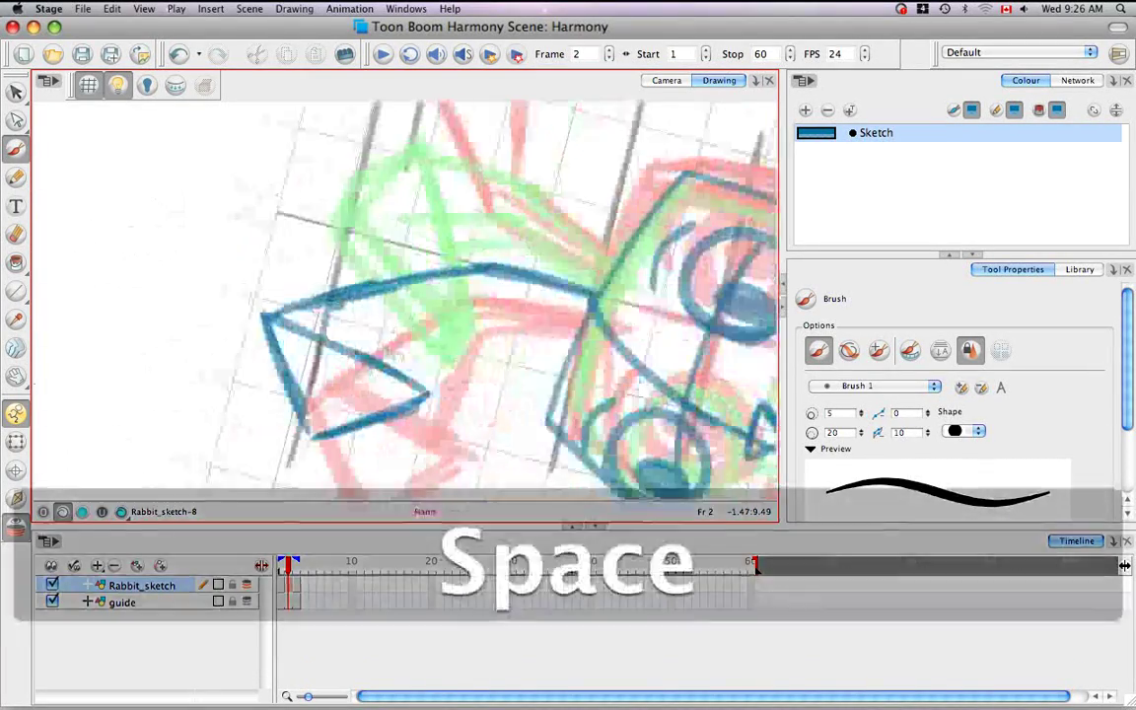
Paint the front ear's lower edge back to the top of the head and add an inner fold line.
{"action": "mouse_move", "coordinate": [463, 332]}
{"action": "left_mouse_down"}
{"action": "mouse_move", "coordinate": [422, 375]}
{"action": "mouse_move", "coordinate": [478, 312]}
{"action": "mouse_move", "coordinate": [474, 278]}
{"action": "mouse_move", "coordinate": [447, 313]}
{"action": "left_mouse_up"}
{"action": "key", "text": "alt+super"}
{"action": "key", "text": "space"}
{"action": "mouse_move", "coordinate": [452, 307]}
{"action": "left_mouse_down"}
{"action": "mouse_move", "coordinate": [548, 259]}
{"action": "mouse_move", "coordinate": [548, 248]}
{"action": "left_mouse_up"}
{"action": "key", "text": "alt+super"}
{"action": "mouse_move", "coordinate": [549, 250]}
{"action": "left_mouse_down"}
{"action": "mouse_move", "coordinate": [484, 431]}
{"action": "mouse_move", "coordinate": [388, 310]}
{"action": "left_mouse_up"}
{"action": "key", "text": "space"}
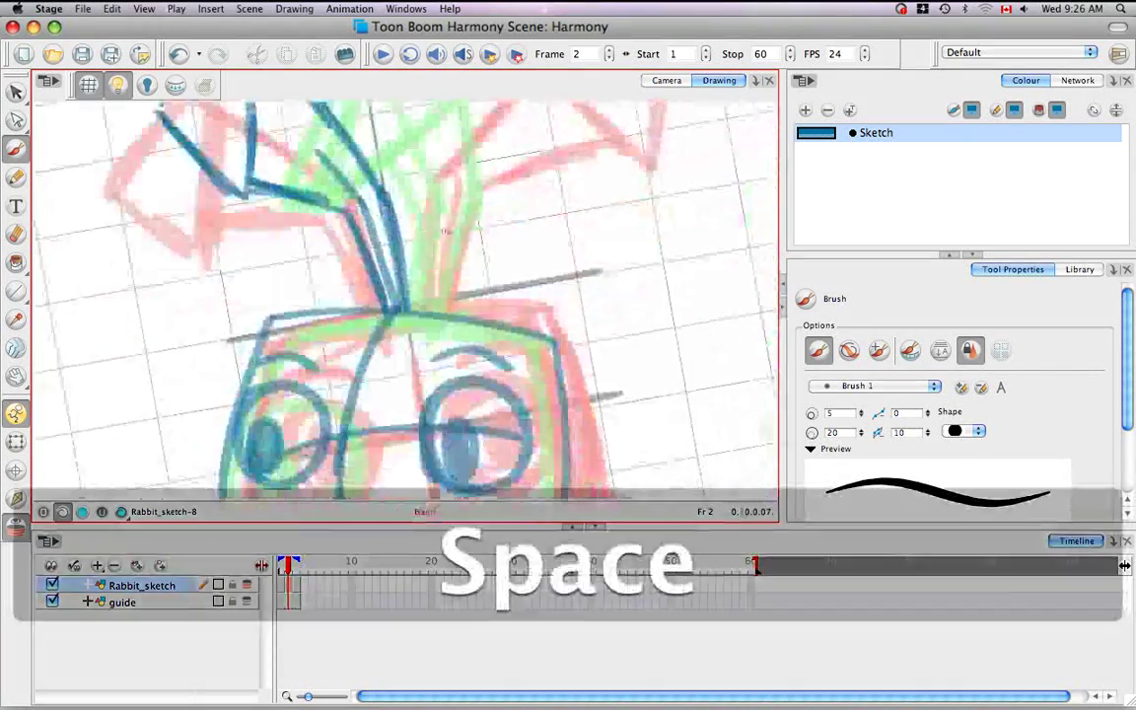
Paint the long upper edge of the other ear from the head to its guide line and start its folded tip.
{"action": "key", "text": "alt+super"}
{"action": "key", "text": "space"}
{"action": "mouse_move", "coordinate": [474, 281]}
{"action": "left_mouse_down"}
{"action": "mouse_move", "coordinate": [385, 342]}
{"action": "mouse_move", "coordinate": [374, 322]}
{"action": "left_mouse_up"}
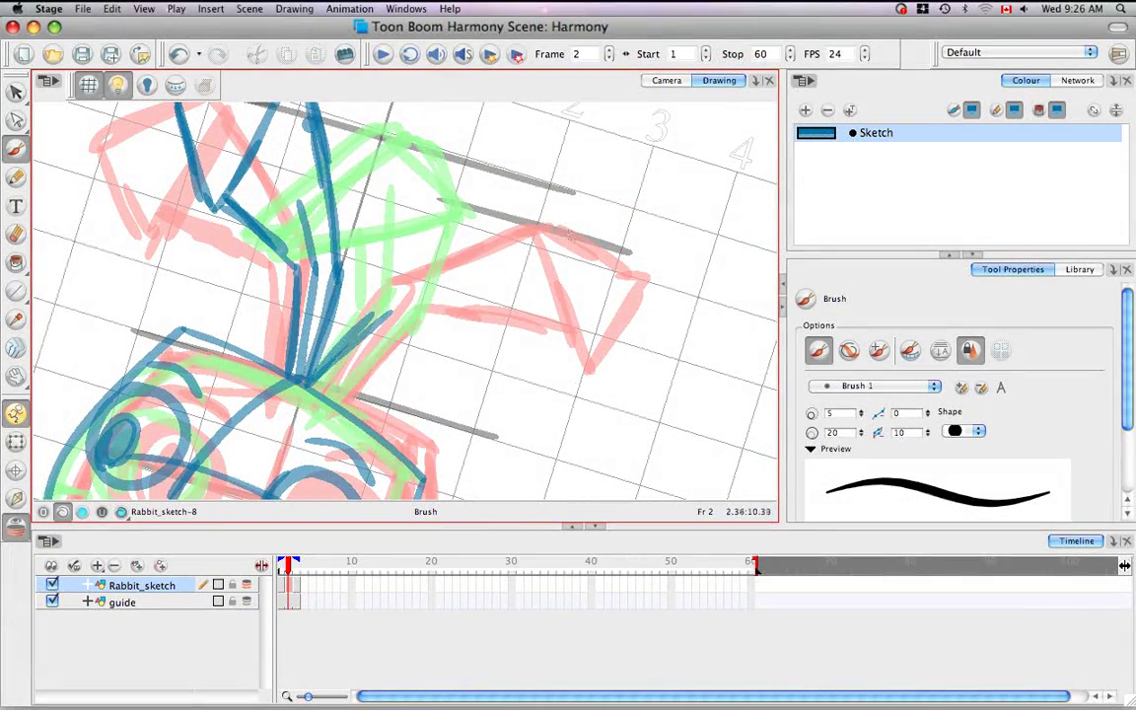
{"action": "left_click_drag", "start_coordinate": [554, 234], "coordinate": [306, 378]}
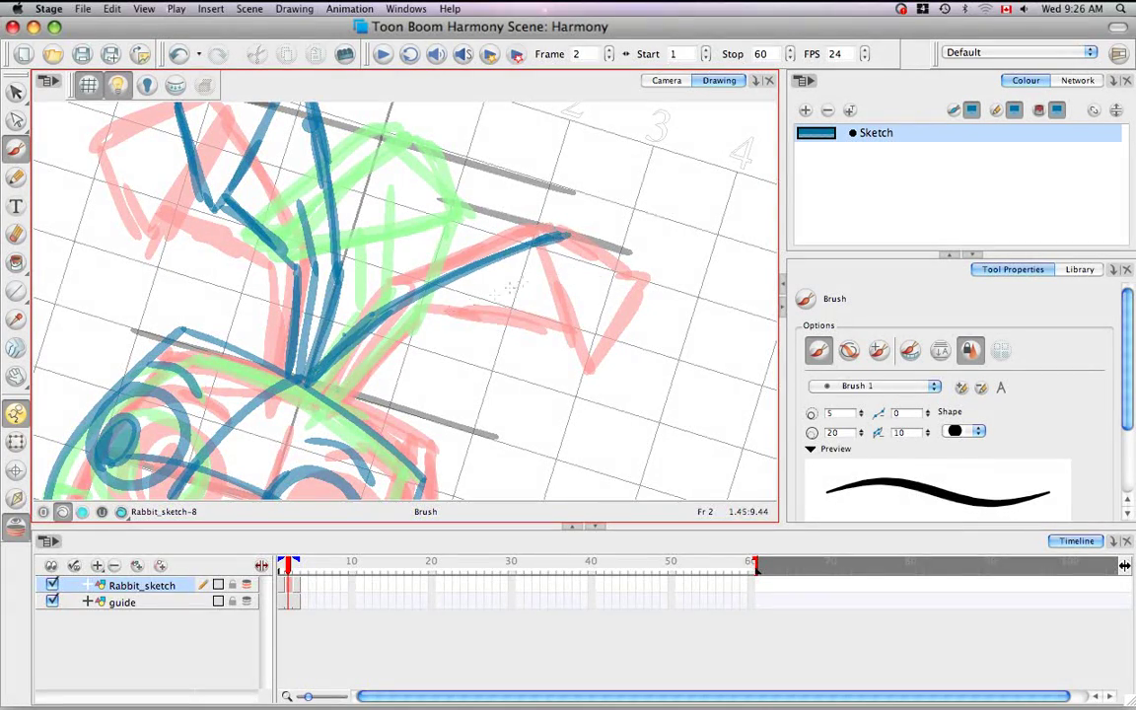
{"action": "key", "text": "alt+super"}
{"action": "left_click_drag", "start_coordinate": [513, 286], "coordinate": [481, 207]}
{"action": "key", "text": "alt+super"}
{"action": "key", "text": "space"}
{"action": "mouse_move", "coordinate": [432, 118]}
{"action": "left_mouse_down"}
{"action": "mouse_move", "coordinate": [357, 124]}
{"action": "mouse_move", "coordinate": [339, 296]}
{"action": "left_mouse_up"}
{"action": "left_click_drag", "start_coordinate": [337, 293], "coordinate": [399, 273]}
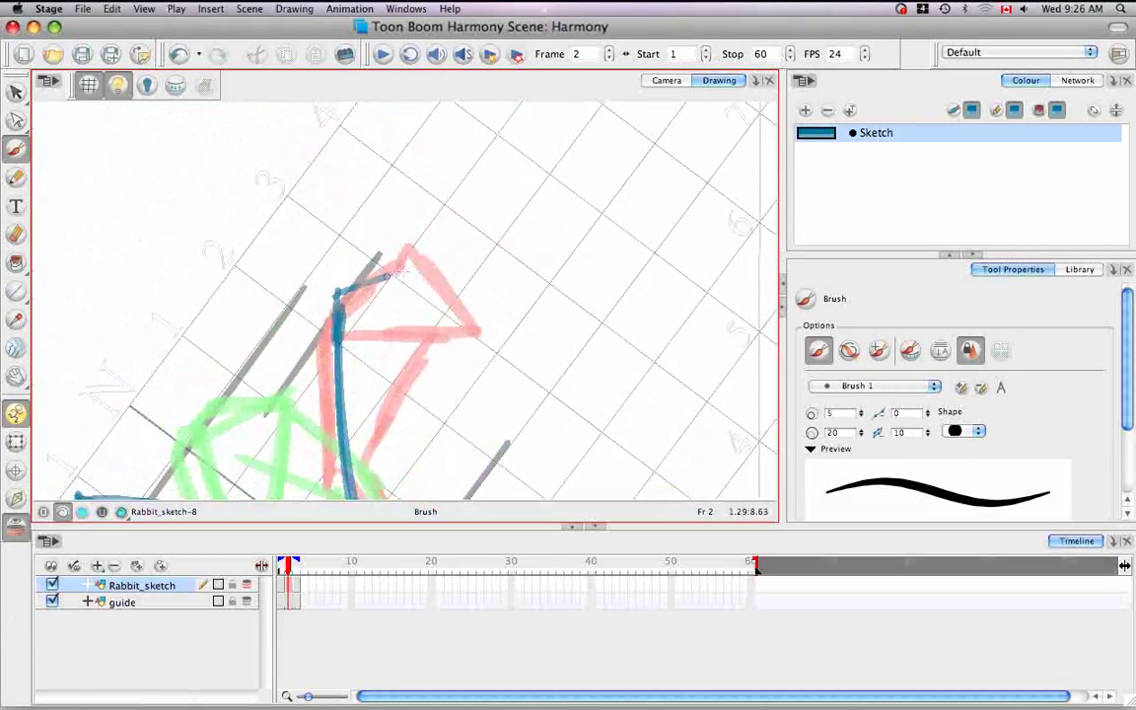
Close the second ear's folded tip and paint its lower edge back down to the head.
{"action": "key", "text": "alt+super"}
{"action": "left_click_drag", "start_coordinate": [471, 258], "coordinate": [467, 351]}
{"action": "key", "text": "space"}
{"action": "mouse_move", "coordinate": [395, 345]}
{"action": "left_mouse_down"}
{"action": "mouse_move", "coordinate": [483, 275]}
{"action": "mouse_move", "coordinate": [477, 262]}
{"action": "left_mouse_up"}
{"action": "key", "text": "alt+super"}
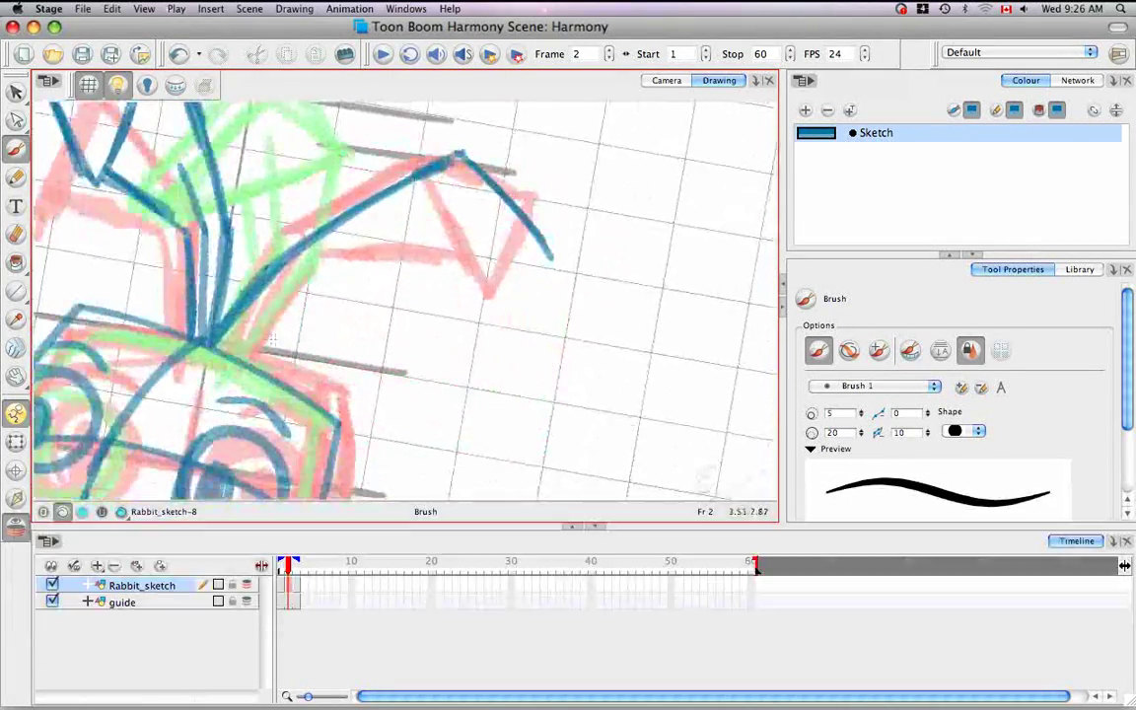
{"action": "mouse_move", "coordinate": [281, 312]}
{"action": "left_mouse_down"}
{"action": "mouse_move", "coordinate": [235, 349]}
{"action": "mouse_move", "coordinate": [345, 266]}
{"action": "left_mouse_up"}
{"action": "left_click_drag", "start_coordinate": [456, 157], "coordinate": [412, 255]}
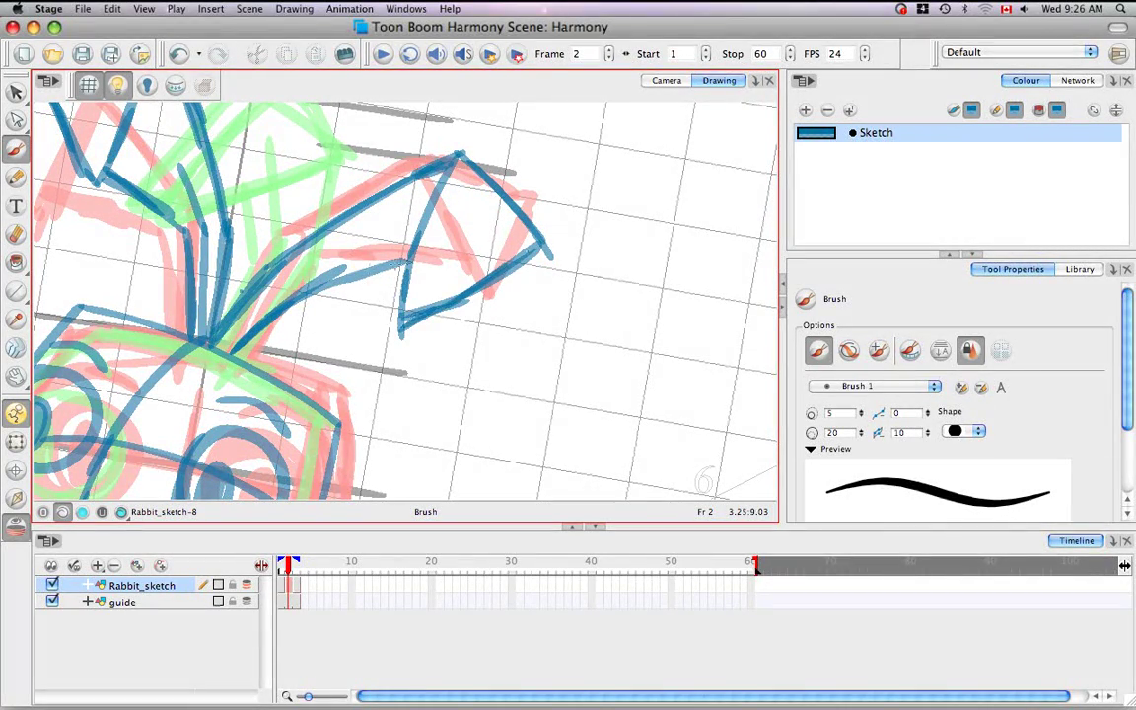
{"action": "left_click_drag", "start_coordinate": [215, 346], "coordinate": [284, 286]}
Sketch the jacket's near lapel crossing the chest and the small far collar below the neck.
{"action": "left_click_drag", "start_coordinate": [333, 459], "coordinate": [422, 218]}
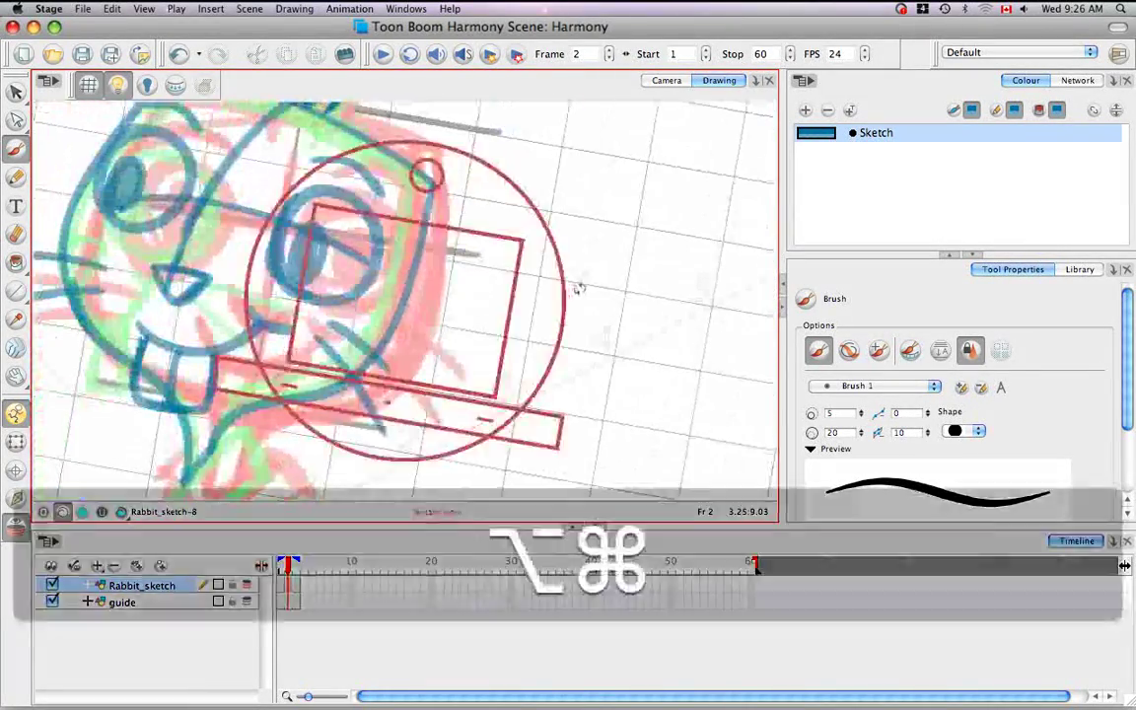
{"action": "left_click_drag", "start_coordinate": [578, 289], "coordinate": [560, 218]}
{"action": "left_click_drag", "start_coordinate": [424, 454], "coordinate": [466, 158]}
{"action": "mouse_move", "coordinate": [534, 311]}
{"action": "left_mouse_down"}
{"action": "mouse_move", "coordinate": [512, 375]}
{"action": "mouse_move", "coordinate": [469, 414]}
{"action": "left_mouse_up"}
{"action": "left_click_drag", "start_coordinate": [296, 306], "coordinate": [387, 350]}
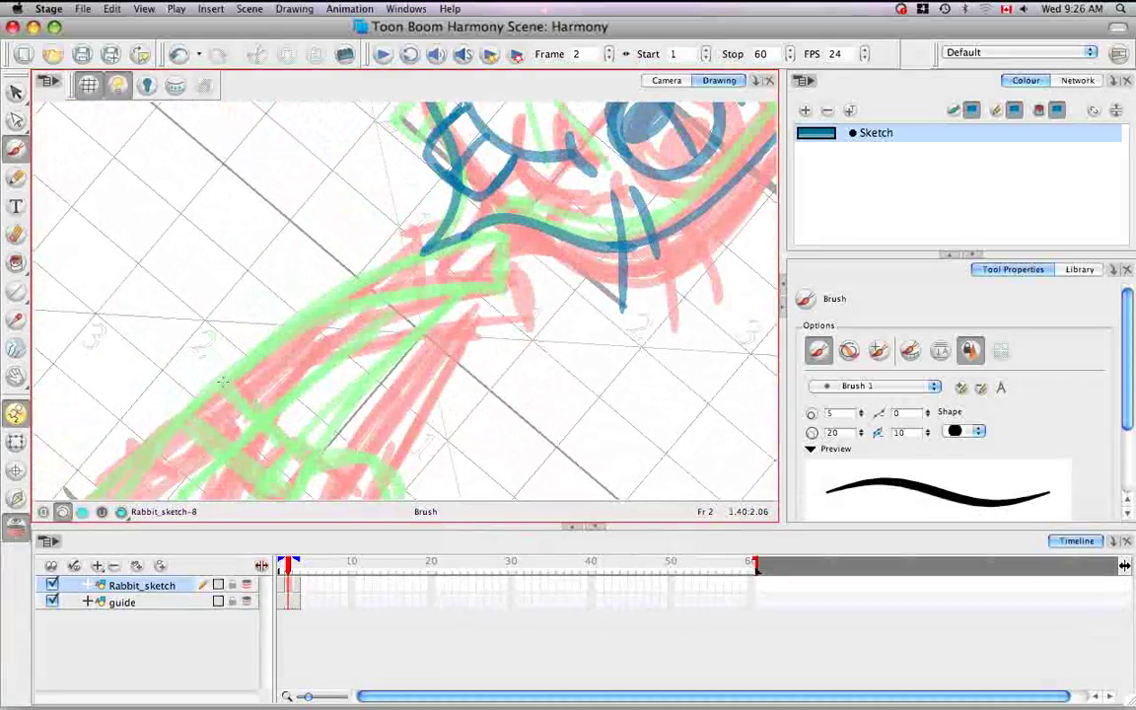
{"action": "left_click_drag", "start_coordinate": [224, 380], "coordinate": [461, 289]}
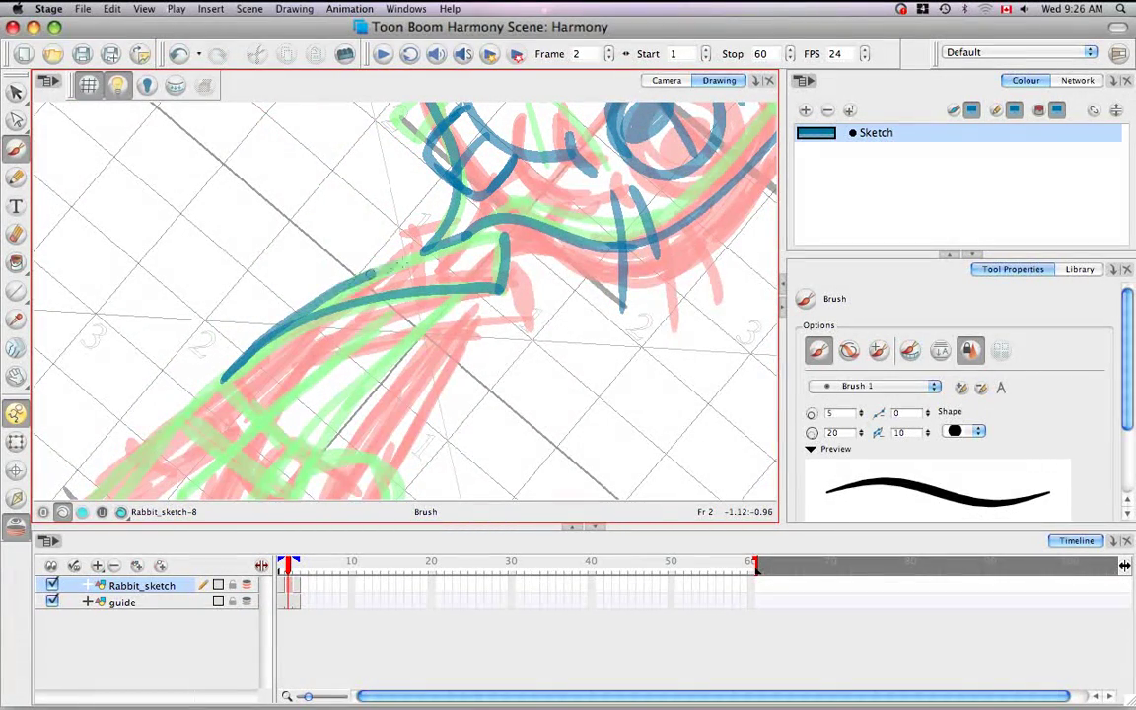
{"action": "mouse_move", "coordinate": [524, 274]}
{"action": "left_mouse_down"}
{"action": "mouse_move", "coordinate": [483, 207]}
{"action": "mouse_move", "coordinate": [491, 301]}
{"action": "left_mouse_up"}
{"action": "mouse_move", "coordinate": [366, 327]}
{"action": "left_mouse_down"}
{"action": "mouse_move", "coordinate": [390, 373]}
{"action": "mouse_move", "coordinate": [414, 276]}
{"action": "left_mouse_up"}
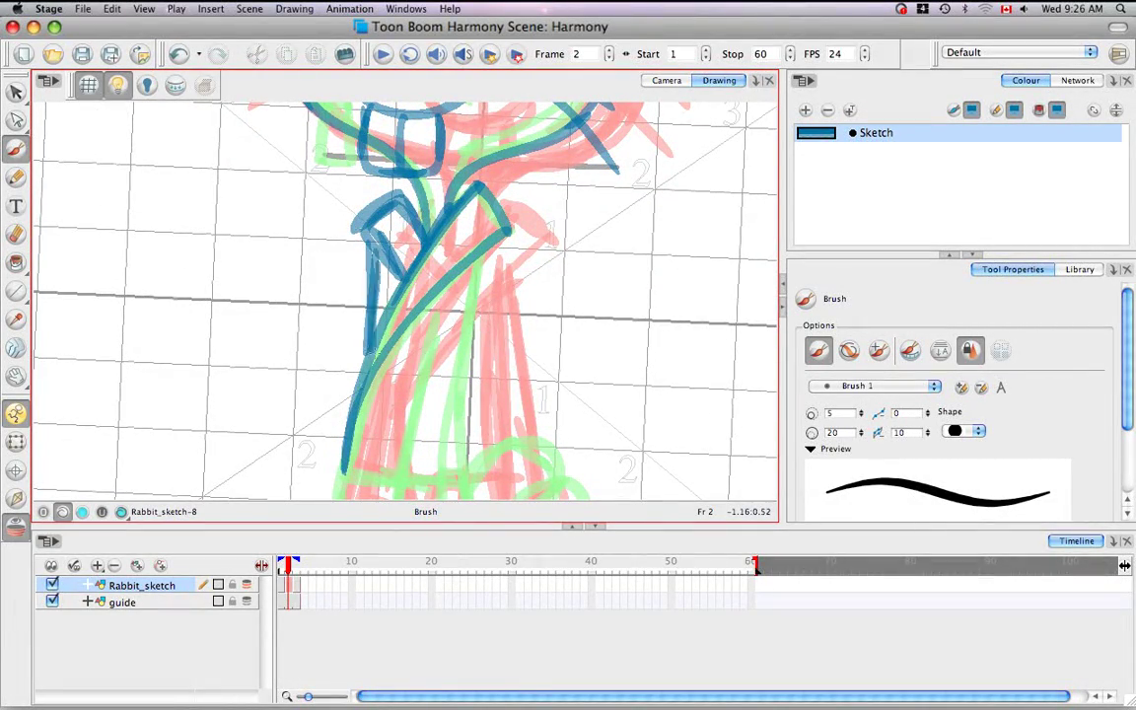
Paint the jacket's back edge running from the lapel down towards the hem.
{"action": "left_click_drag", "start_coordinate": [439, 412], "coordinate": [453, 251]}
{"action": "mouse_move", "coordinate": [419, 392]}
{"action": "left_mouse_down"}
{"action": "mouse_move", "coordinate": [538, 242]}
{"action": "mouse_move", "coordinate": [583, 320]}
{"action": "mouse_move", "coordinate": [464, 247]}
{"action": "mouse_move", "coordinate": [347, 293]}
{"action": "mouse_move", "coordinate": [401, 254]}
{"action": "left_mouse_up"}
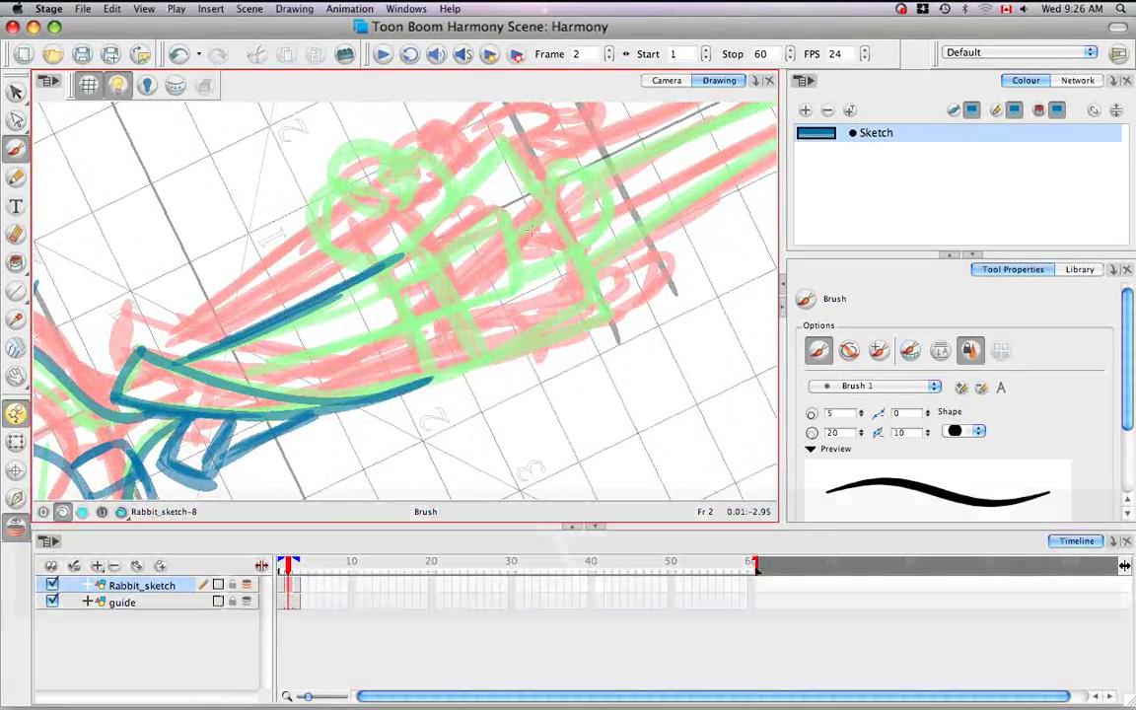
{"action": "left_click_drag", "start_coordinate": [434, 217], "coordinate": [454, 227]}
{"action": "left_click_drag", "start_coordinate": [392, 262], "coordinate": [520, 207]}
{"action": "left_click_drag", "start_coordinate": [407, 256], "coordinate": [545, 174]}
{"action": "left_click_drag", "start_coordinate": [612, 200], "coordinate": [305, 345]}
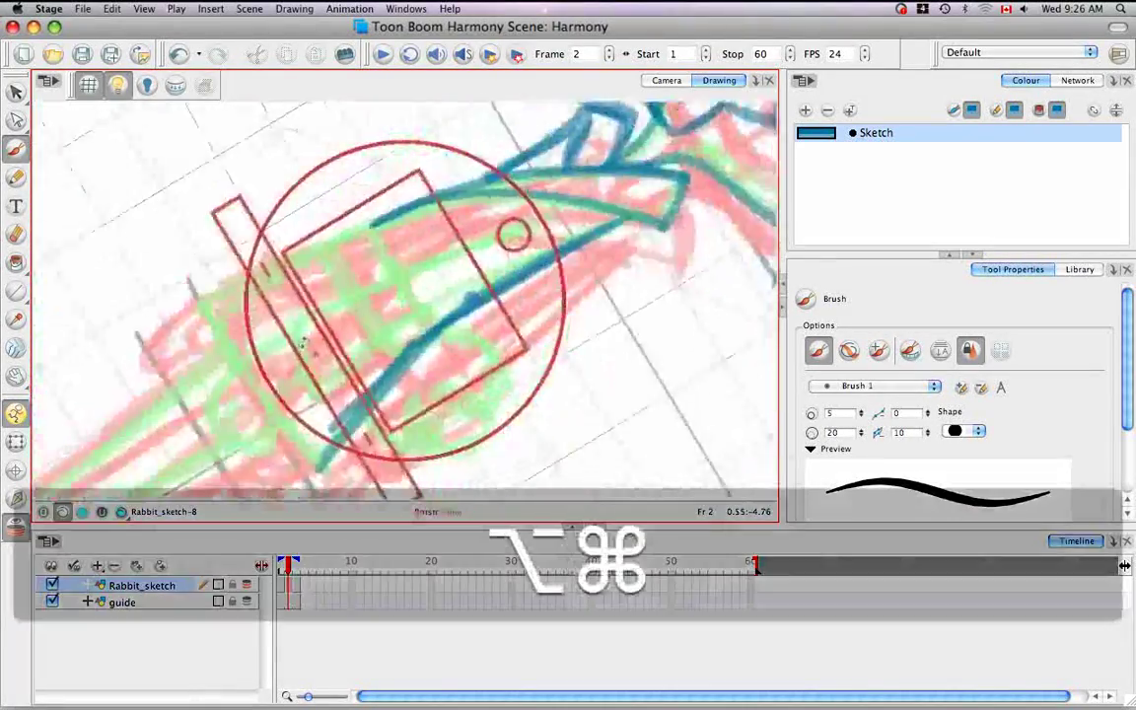
Extend the jacket's flaring front edge to the hem and outline the near sleeve with its cuff.
{"action": "mouse_move", "coordinate": [182, 265]}
{"action": "left_mouse_down"}
{"action": "mouse_move", "coordinate": [376, 220]}
{"action": "mouse_move", "coordinate": [355, 217]}
{"action": "left_mouse_up"}
{"action": "left_click_drag", "start_coordinate": [293, 305], "coordinate": [298, 382]}
{"action": "left_click_drag", "start_coordinate": [412, 273], "coordinate": [553, 230]}
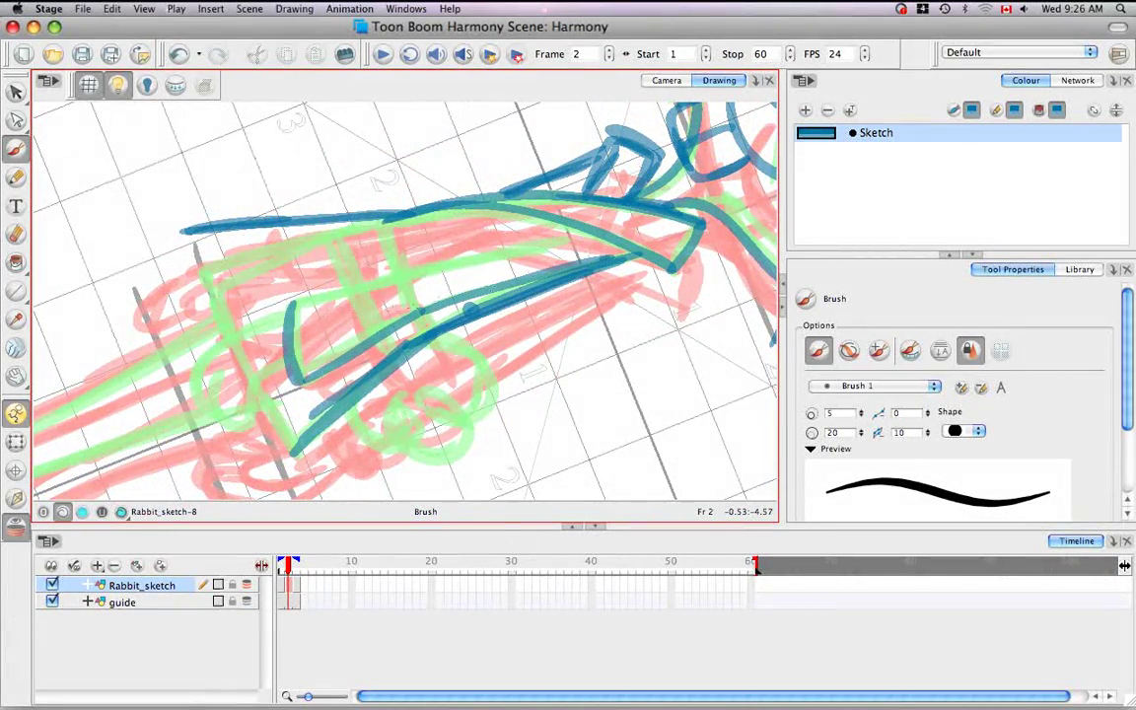
{"action": "left_click_drag", "start_coordinate": [294, 299], "coordinate": [488, 252]}
{"action": "left_click_drag", "start_coordinate": [405, 272], "coordinate": [570, 237]}
{"action": "left_click_drag", "start_coordinate": [519, 246], "coordinate": [527, 331]}
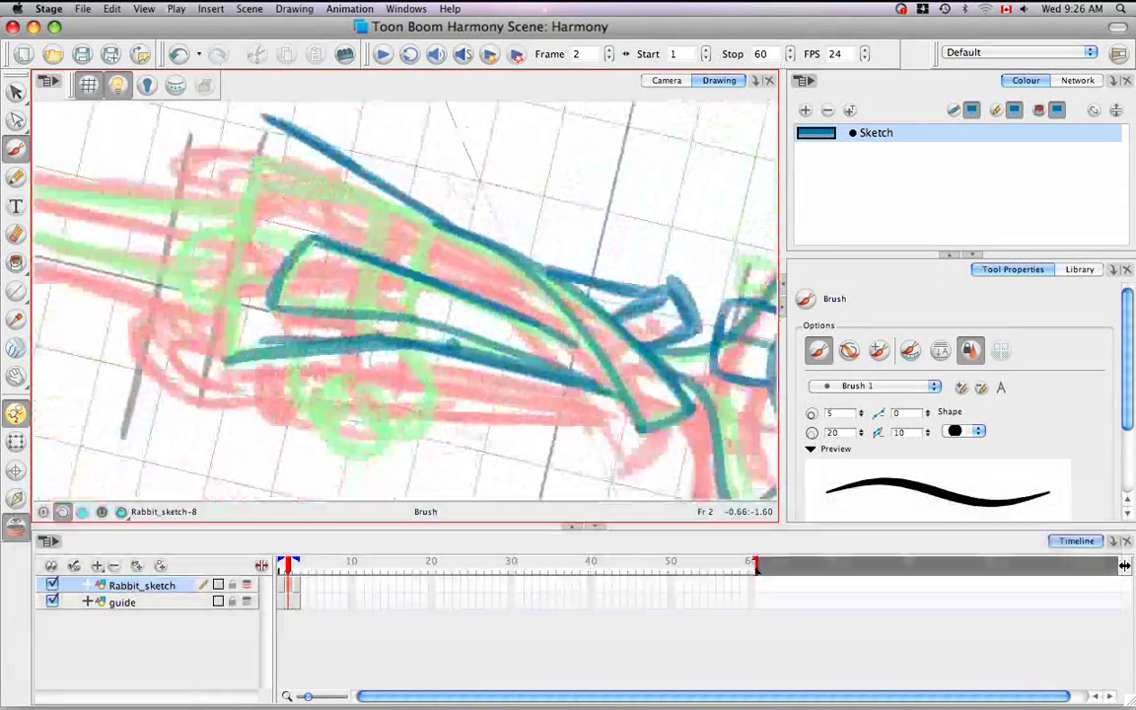
Paint two curved belt lines across the jacket at the waist.
{"action": "left_click_drag", "start_coordinate": [385, 192], "coordinate": [354, 352]}
{"action": "left_click_drag", "start_coordinate": [432, 226], "coordinate": [403, 340]}
{"action": "left_click_drag", "start_coordinate": [539, 246], "coordinate": [376, 163]}
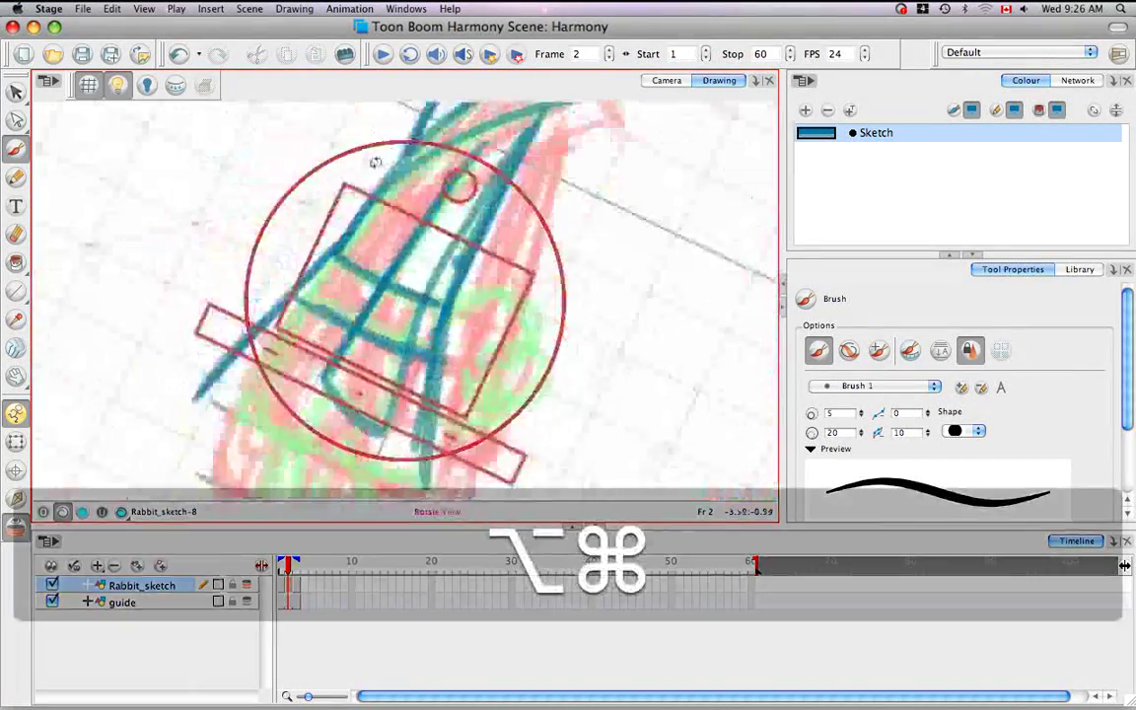
Sketch the near hand hanging below the sleeve cuff, with a rounded thumb.
{"action": "left_click_drag", "start_coordinate": [381, 345], "coordinate": [386, 202]}
{"action": "left_click_drag", "start_coordinate": [454, 187], "coordinate": [391, 179]}
{"action": "left_click_drag", "start_coordinate": [370, 323], "coordinate": [490, 373]}
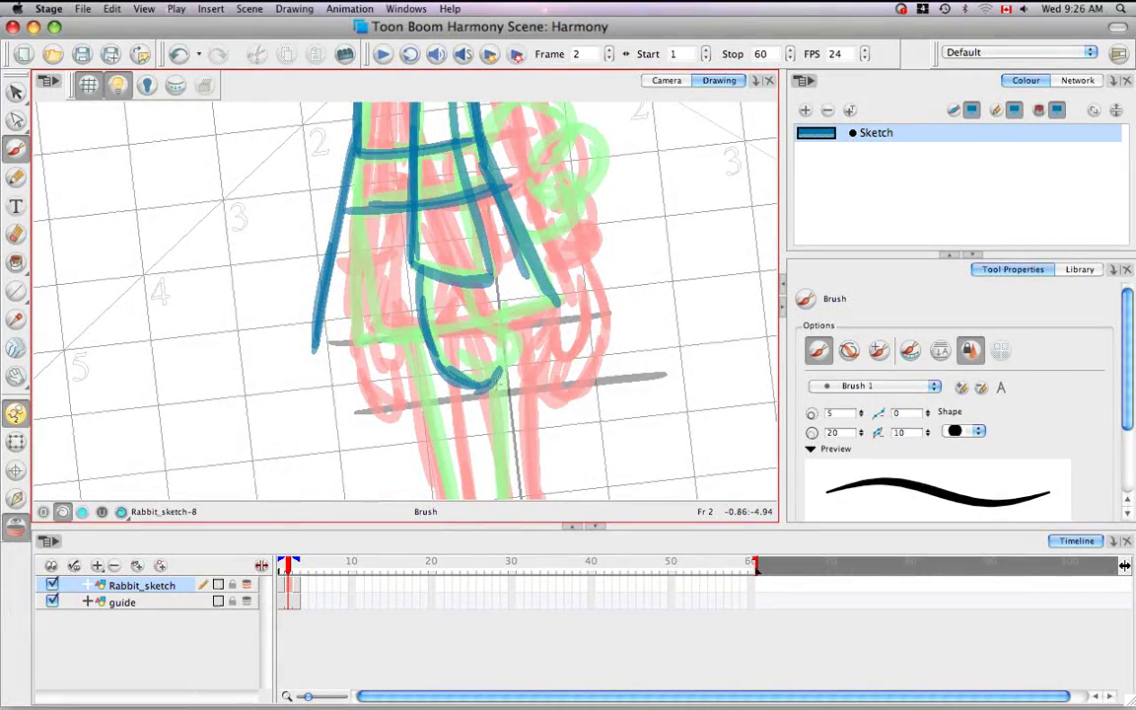
{"action": "left_click_drag", "start_coordinate": [486, 326], "coordinate": [523, 360]}
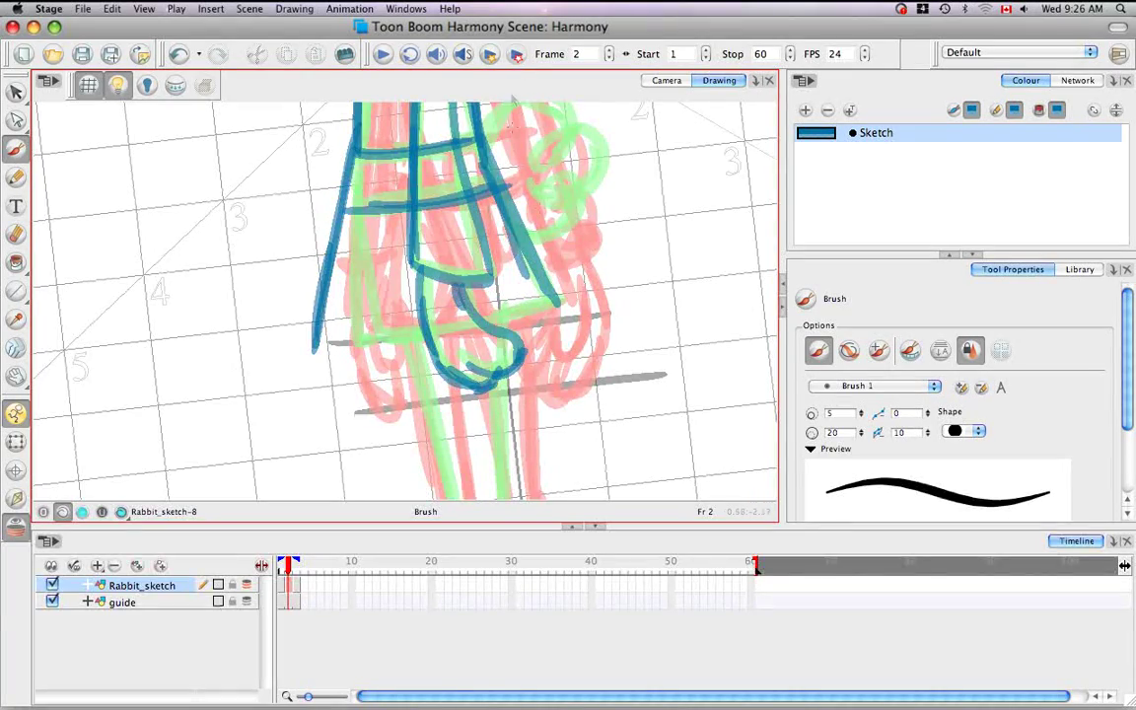
Close the jacket's hem between its front and back edges and add the open flap at the front.
{"action": "mouse_move", "coordinate": [514, 107]}
{"action": "left_mouse_down"}
{"action": "mouse_move", "coordinate": [552, 360]}
{"action": "mouse_move", "coordinate": [538, 377]}
{"action": "left_mouse_up"}
{"action": "left_click_drag", "start_coordinate": [358, 208], "coordinate": [365, 317]}
{"action": "left_click_drag", "start_coordinate": [380, 378], "coordinate": [399, 454]}
{"action": "left_click_drag", "start_coordinate": [385, 388], "coordinate": [399, 454]}
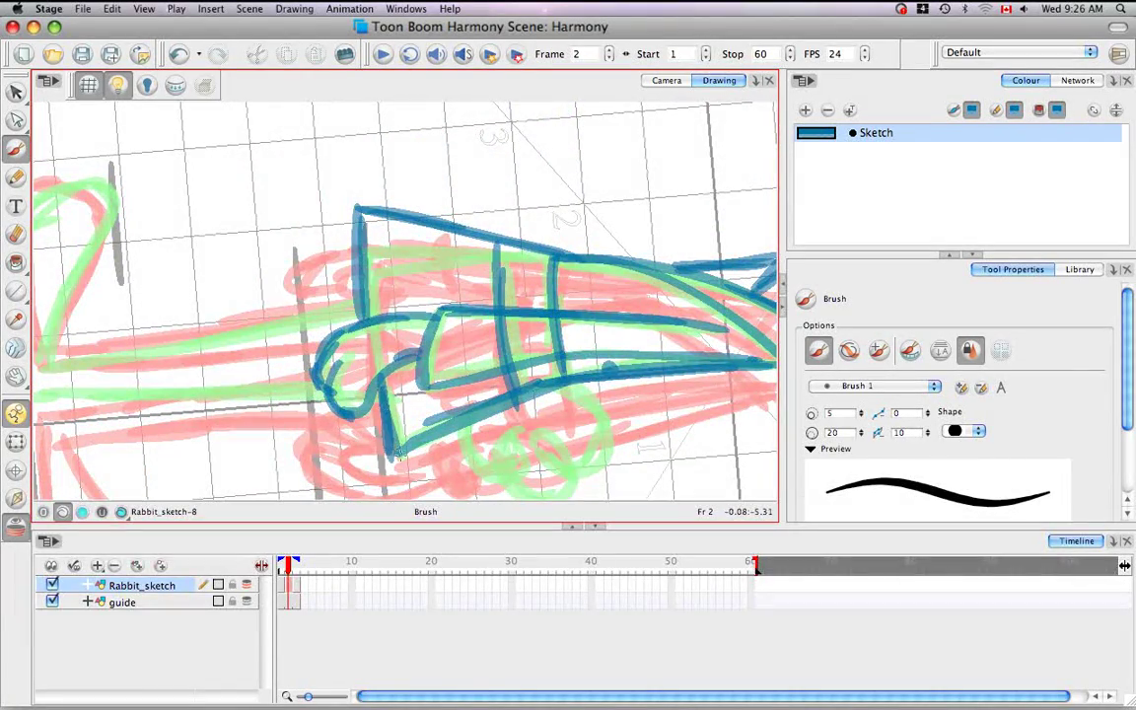
{"action": "mouse_move", "coordinate": [449, 355]}
{"action": "left_mouse_down"}
{"action": "mouse_move", "coordinate": [455, 257]}
{"action": "mouse_move", "coordinate": [466, 262]}
{"action": "left_mouse_up"}
{"action": "left_click_drag", "start_coordinate": [358, 212], "coordinate": [387, 312]}
{"action": "mouse_move", "coordinate": [355, 209]}
{"action": "left_mouse_down"}
{"action": "mouse_move", "coordinate": [294, 323]}
{"action": "mouse_move", "coordinate": [331, 328]}
{"action": "left_mouse_up"}
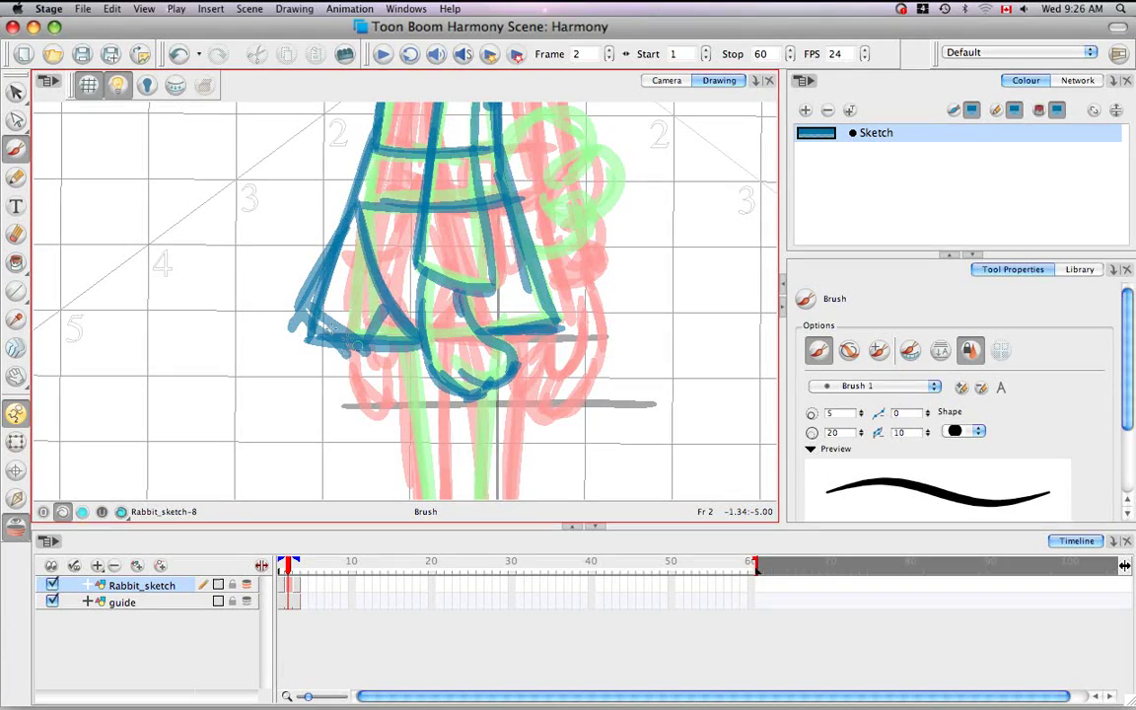
Sketch the fluffy, scalloped tail behind the jacket.
{"action": "key", "text": "space"}
{"action": "left_click_drag", "start_coordinate": [432, 369], "coordinate": [413, 254]}
{"action": "key", "text": "space"}
{"action": "mouse_move", "coordinate": [515, 146]}
{"action": "left_mouse_down"}
{"action": "mouse_move", "coordinate": [477, 323]}
{"action": "mouse_move", "coordinate": [518, 296]}
{"action": "mouse_move", "coordinate": [525, 247]}
{"action": "mouse_move", "coordinate": [508, 192]}
{"action": "mouse_move", "coordinate": [482, 183]}
{"action": "mouse_move", "coordinate": [505, 185]}
{"action": "mouse_move", "coordinate": [514, 211]}
{"action": "left_mouse_up"}
{"action": "key", "text": "space"}
{"action": "mouse_move", "coordinate": [543, 471]}
{"action": "left_mouse_down"}
{"action": "mouse_move", "coordinate": [546, 323]}
{"action": "mouse_move", "coordinate": [392, 455]}
{"action": "left_mouse_up"}
Paint both edges of the back leg from the jacket hem down to the floor guide line.
{"action": "key", "text": "alt+super"}
{"action": "key", "text": "space"}
{"action": "left_click_drag", "start_coordinate": [310, 365], "coordinate": [419, 279]}
{"action": "key", "text": "space"}
{"action": "mouse_move", "coordinate": [204, 333]}
{"action": "left_mouse_down"}
{"action": "mouse_move", "coordinate": [436, 264]}
{"action": "mouse_move", "coordinate": [237, 330]}
{"action": "mouse_move", "coordinate": [441, 183]}
{"action": "mouse_move", "coordinate": [203, 310]}
{"action": "left_mouse_up"}
{"action": "key", "text": "alt+super"}
{"action": "left_click_drag", "start_coordinate": [454, 474], "coordinate": [742, 231]}
{"action": "key", "text": "space"}
{"action": "left_click_drag", "start_coordinate": [456, 419], "coordinate": [396, 282]}
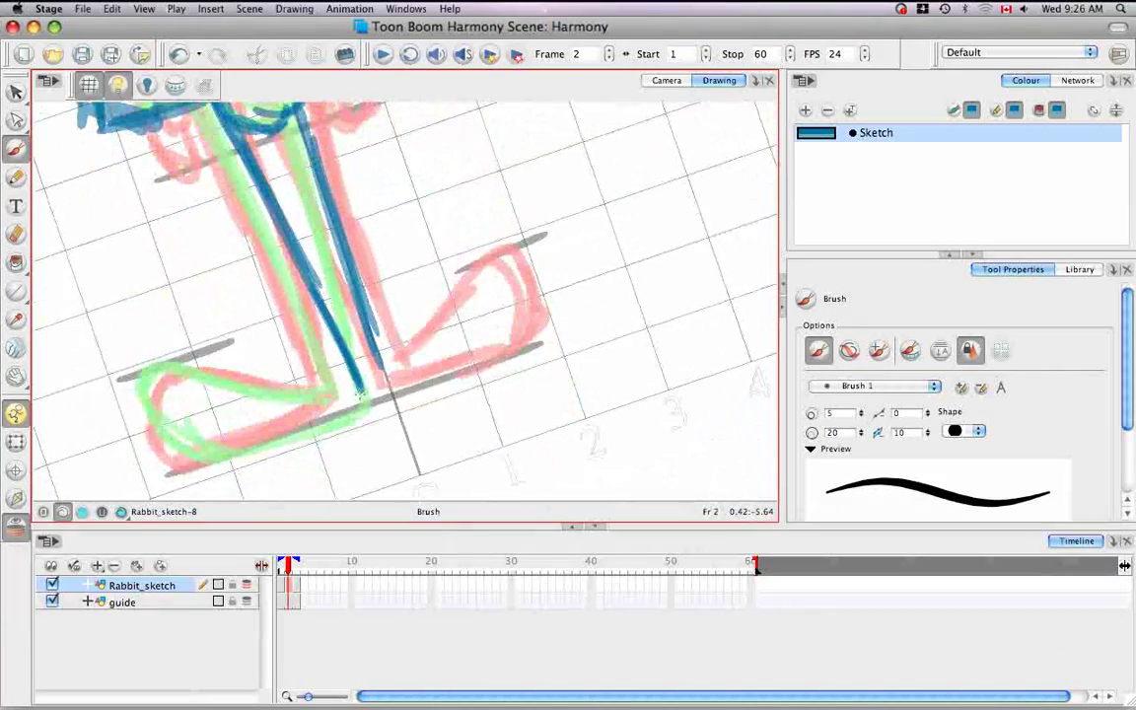
Outline the back leg's foot between its guide lines, with a rounded, raised toe.
{"action": "mouse_move", "coordinate": [365, 397]}
{"action": "left_mouse_down"}
{"action": "mouse_move", "coordinate": [455, 373]}
{"action": "mouse_move", "coordinate": [520, 252]}
{"action": "mouse_move", "coordinate": [383, 351]}
{"action": "left_mouse_up"}
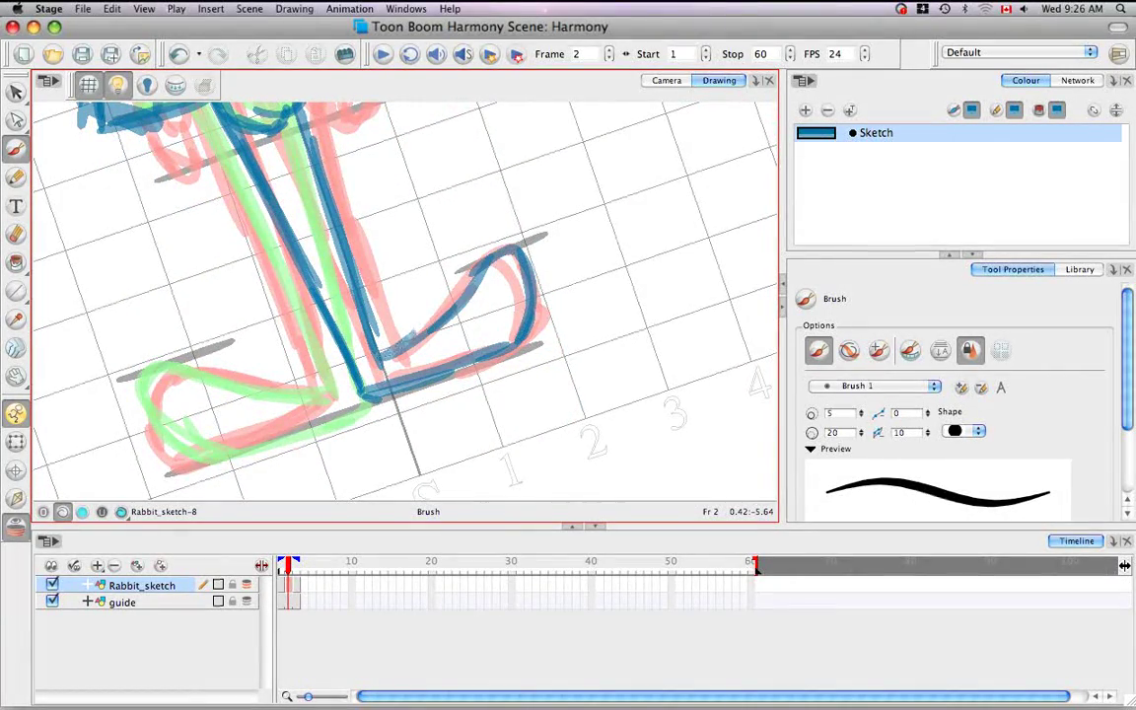
{"action": "key", "text": "space"}
{"action": "left_click_drag", "start_coordinate": [505, 329], "coordinate": [552, 371]}
{"action": "key", "text": "alt+super"}
{"action": "left_click_drag", "start_coordinate": [553, 296], "coordinate": [419, 417]}
{"action": "key", "text": "space"}
{"action": "mouse_move", "coordinate": [330, 345]}
{"action": "left_mouse_down"}
{"action": "mouse_move", "coordinate": [314, 319]}
{"action": "mouse_move", "coordinate": [340, 371]}
{"action": "left_mouse_up"}
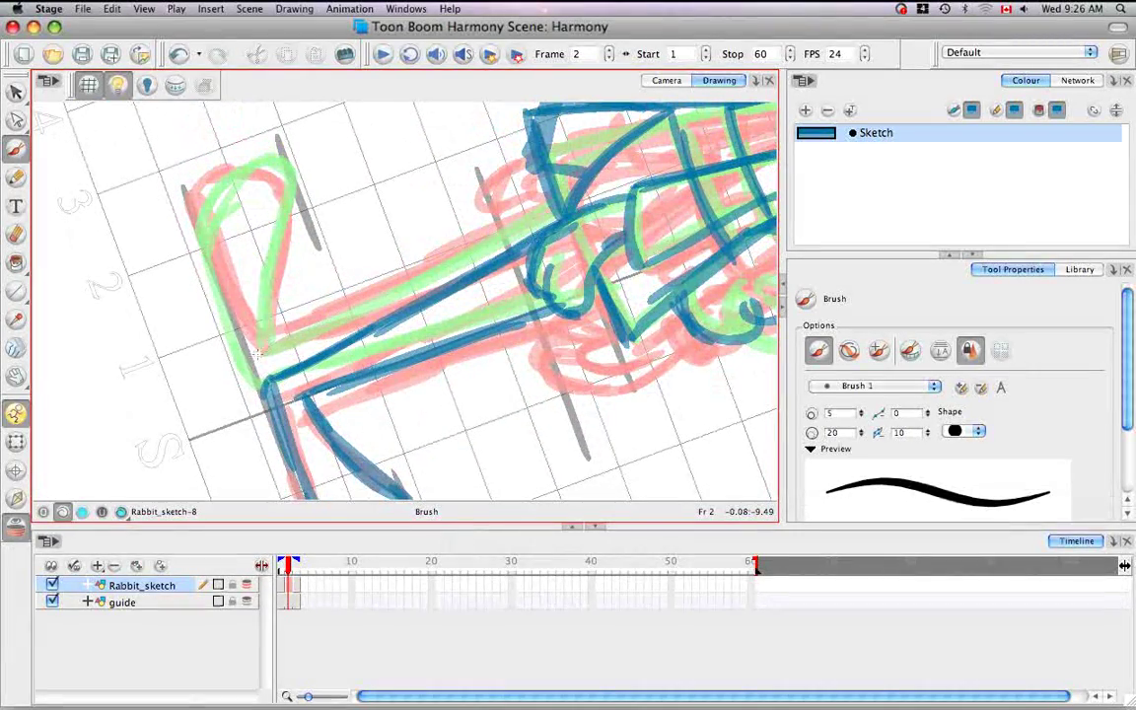
Paint both edges of the front leg from the jacket hem down to the ankle.
{"action": "key", "text": "space"}
{"action": "left_click_drag", "start_coordinate": [319, 323], "coordinate": [316, 366]}
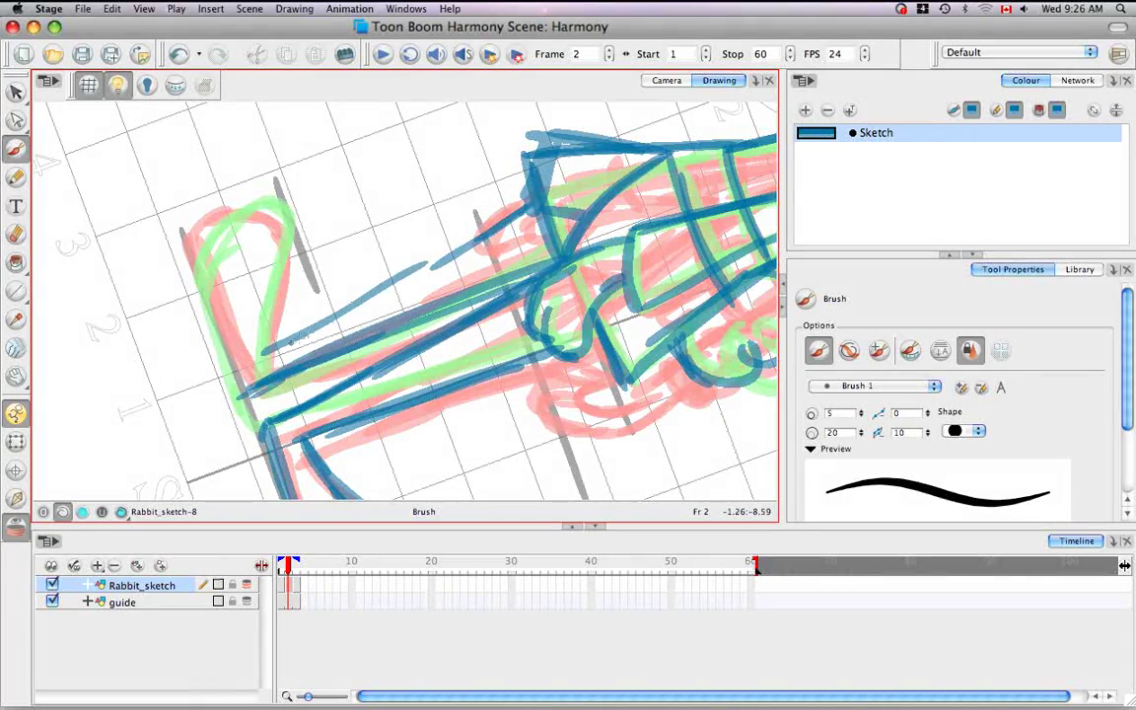
{"action": "key", "text": "alt+super"}
{"action": "left_click_drag", "start_coordinate": [299, 302], "coordinate": [390, 276]}
{"action": "key", "text": "space"}
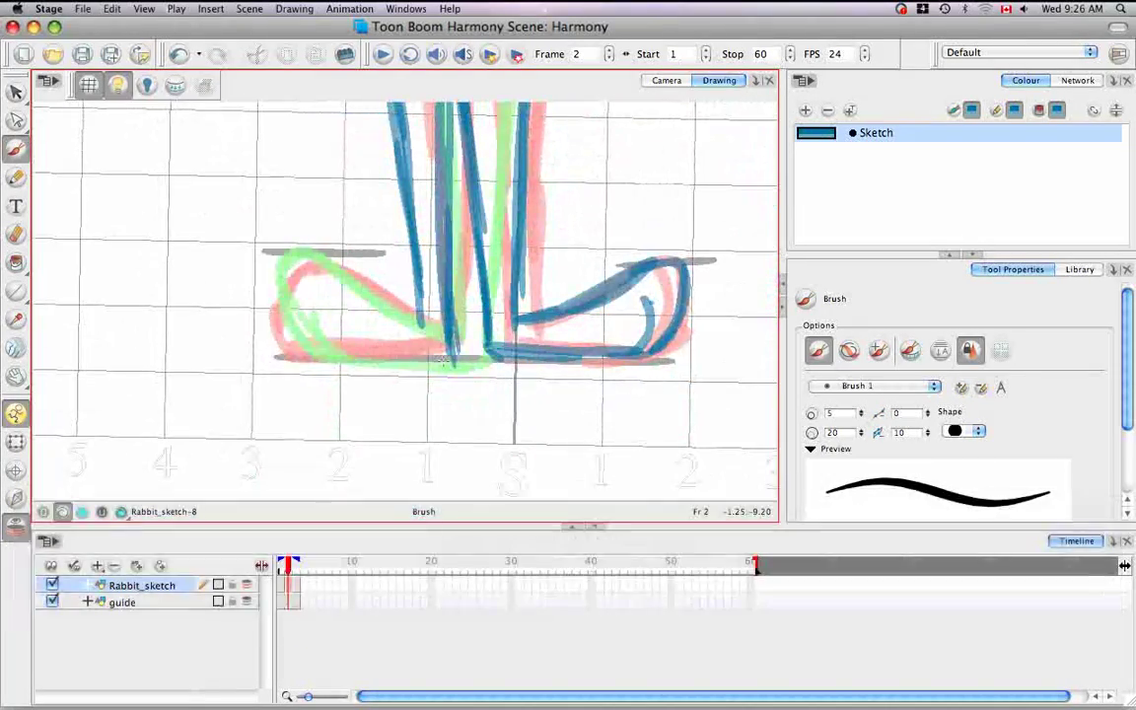
Paint the sole and the sloping top edge of the front foot along its guide lines.
{"action": "key", "text": "alt+super"}
{"action": "left_click_drag", "start_coordinate": [499, 341], "coordinate": [507, 311]}
{"action": "left_click_drag", "start_coordinate": [303, 391], "coordinate": [459, 339]}
{"action": "key", "text": "alt+super"}
{"action": "mouse_move", "coordinate": [413, 446]}
{"action": "left_mouse_down"}
{"action": "mouse_move", "coordinate": [240, 295]}
{"action": "mouse_move", "coordinate": [349, 194]}
{"action": "left_mouse_up"}
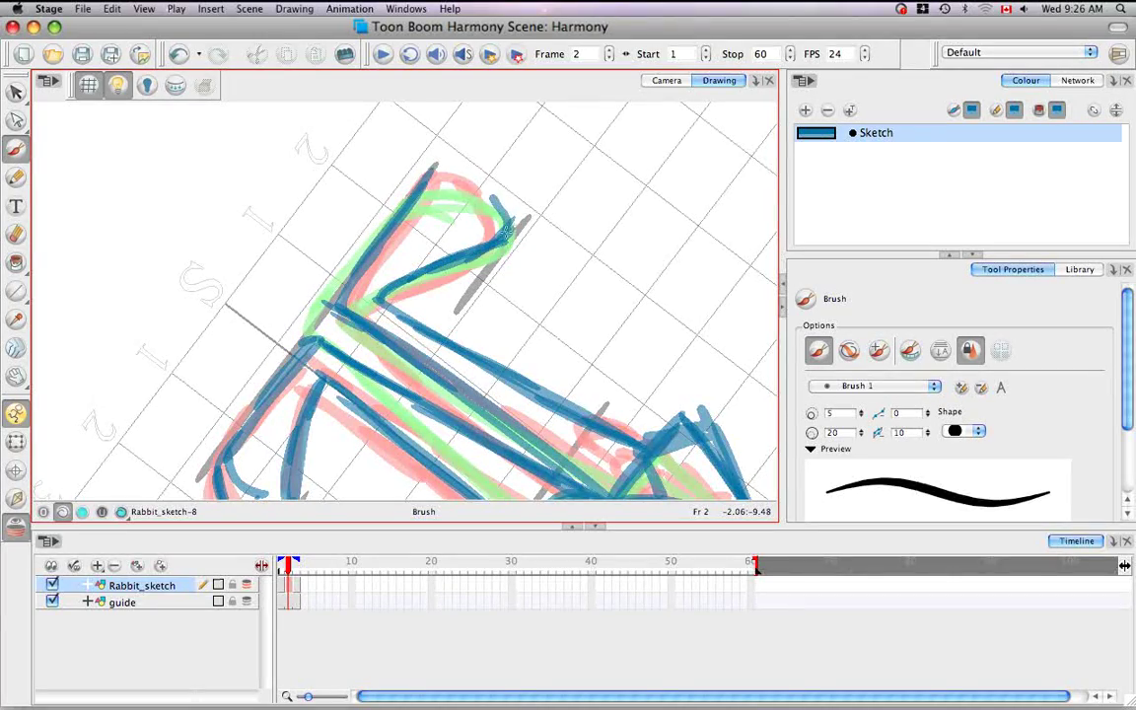
Close the front foot with a rounded toe and add a small curved line inside it.
{"action": "key", "text": "alt+super"}
{"action": "left_click_drag", "start_coordinate": [503, 378], "coordinate": [528, 271]}
{"action": "key", "text": "space"}
{"action": "left_click_drag", "start_coordinate": [528, 271], "coordinate": [502, 396]}
{"action": "mouse_move", "coordinate": [295, 350]}
{"action": "left_mouse_down"}
{"action": "mouse_move", "coordinate": [380, 294]}
{"action": "mouse_move", "coordinate": [324, 309]}
{"action": "left_mouse_up"}
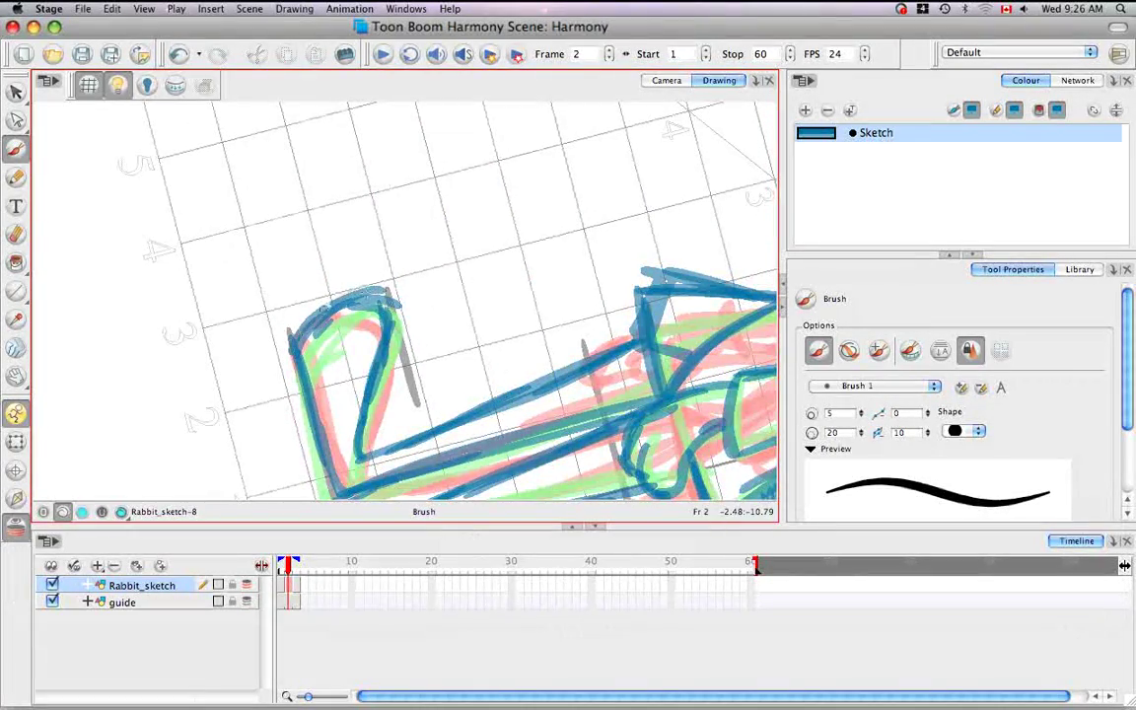
{"action": "key", "text": "alt+super"}
{"action": "mouse_move", "coordinate": [456, 371]}
{"action": "left_mouse_down"}
{"action": "mouse_move", "coordinate": [487, 272]}
{"action": "mouse_move", "coordinate": [411, 233]}
{"action": "left_mouse_up"}
{"action": "key", "text": "space"}
{"action": "left_click_drag", "start_coordinate": [330, 282], "coordinate": [319, 332]}
{"action": "left_click_drag", "start_coordinate": [347, 328], "coordinate": [359, 357]}
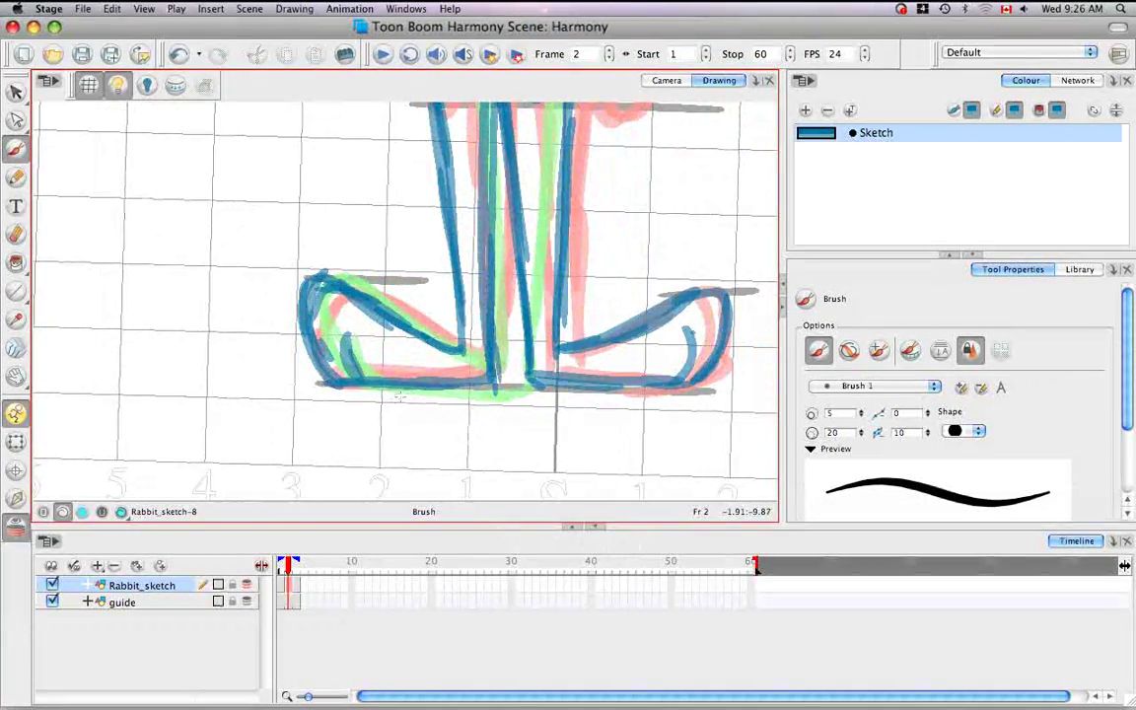
Sketch the far hand showing below the jacket's front hem.
{"action": "key", "text": "space"}
{"action": "mouse_move", "coordinate": [467, 164]}
{"action": "left_mouse_down"}
{"action": "mouse_move", "coordinate": [422, 316]}
{"action": "mouse_move", "coordinate": [414, 484]}
{"action": "left_mouse_up"}
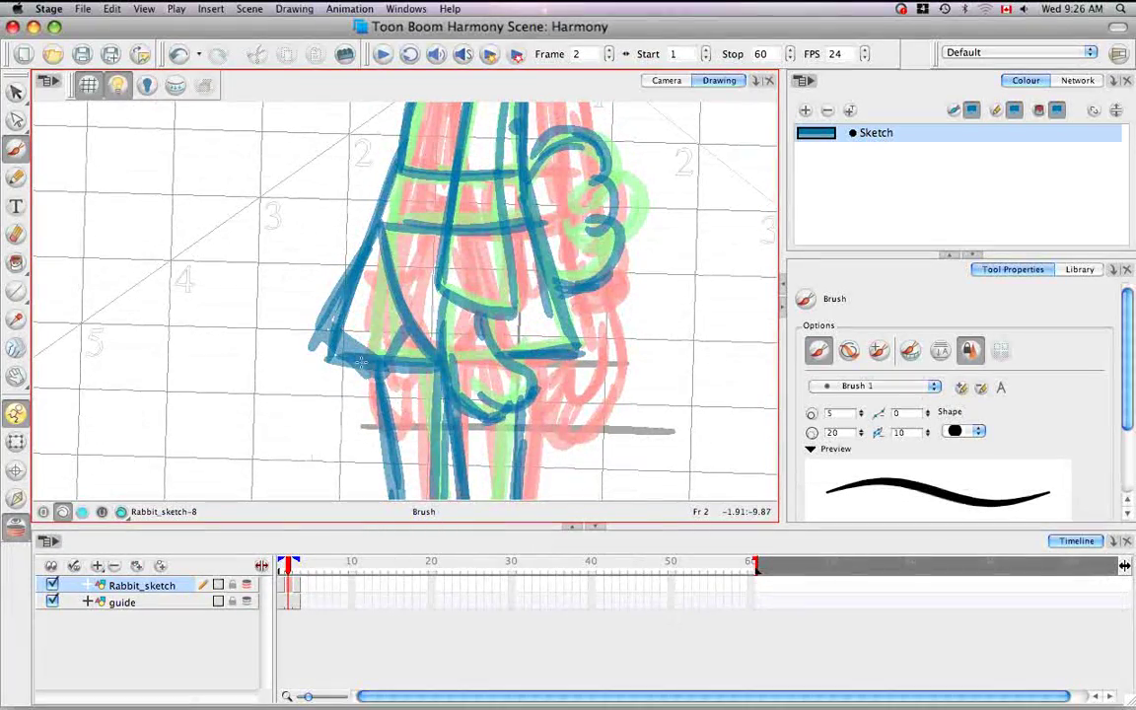
{"action": "left_click_drag", "start_coordinate": [469, 320], "coordinate": [498, 350]}
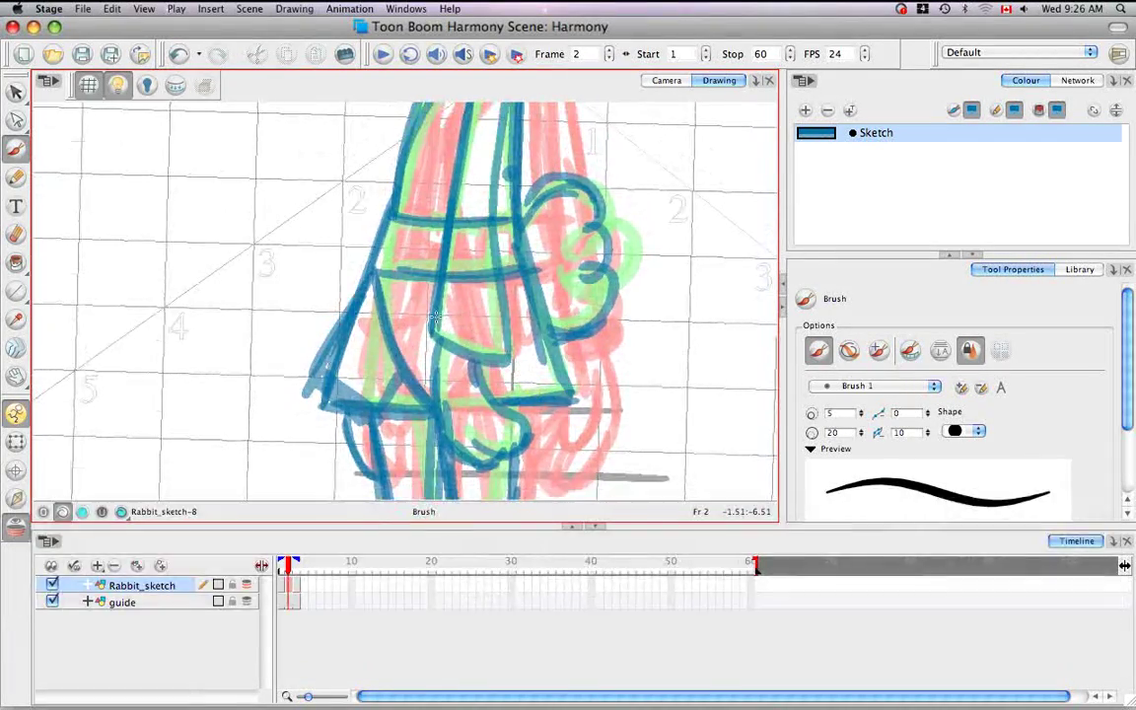
Turn off onion skinning to show only the frame 2 sketch, and add a new colour swatch to the palette.
{"action": "key", "text": "shift+m"}
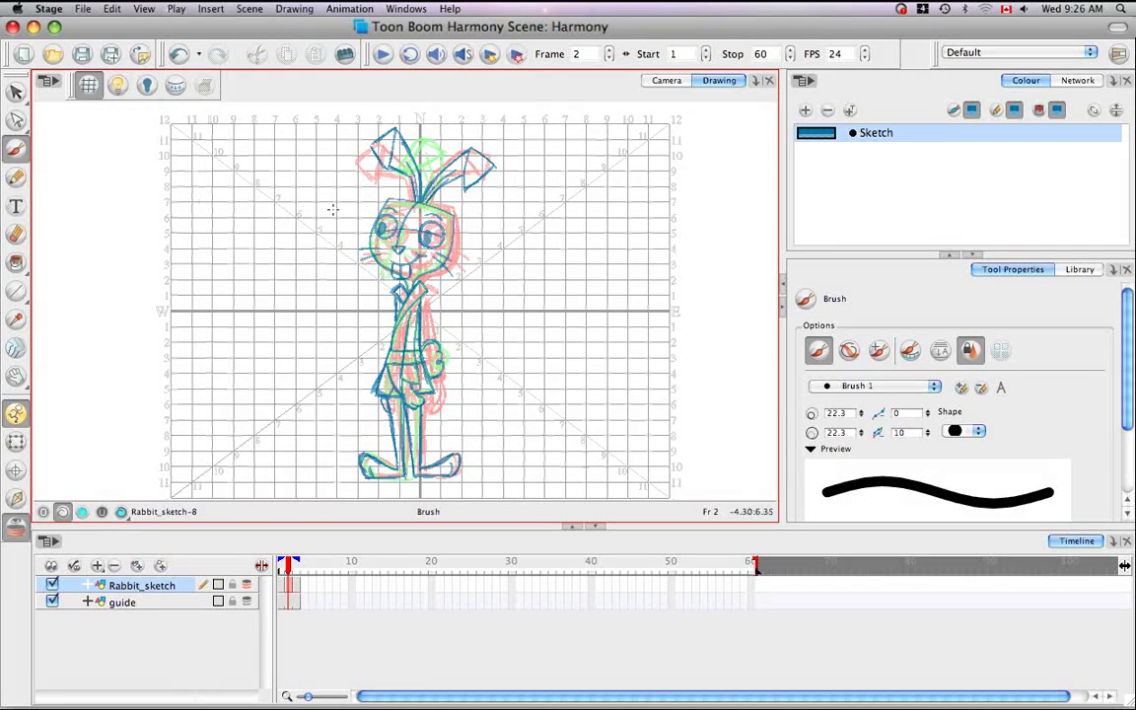
{"action": "key", "text": "alt+super+o"}
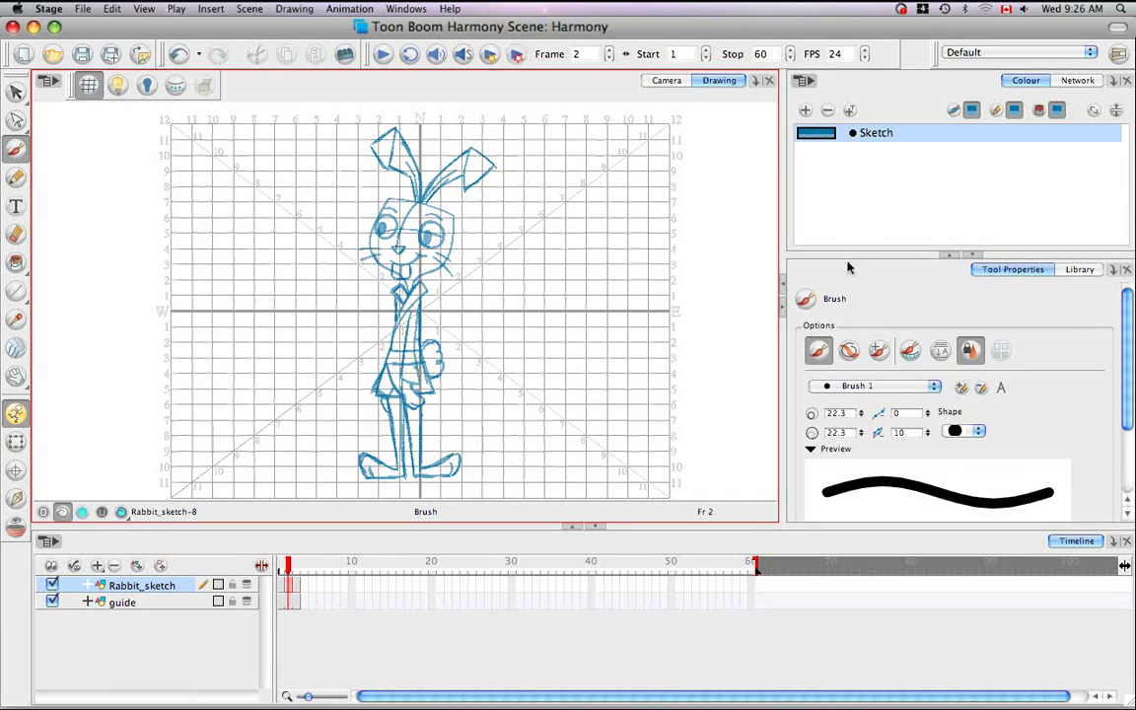
{"action": "left_click", "coordinate": [805, 112]}
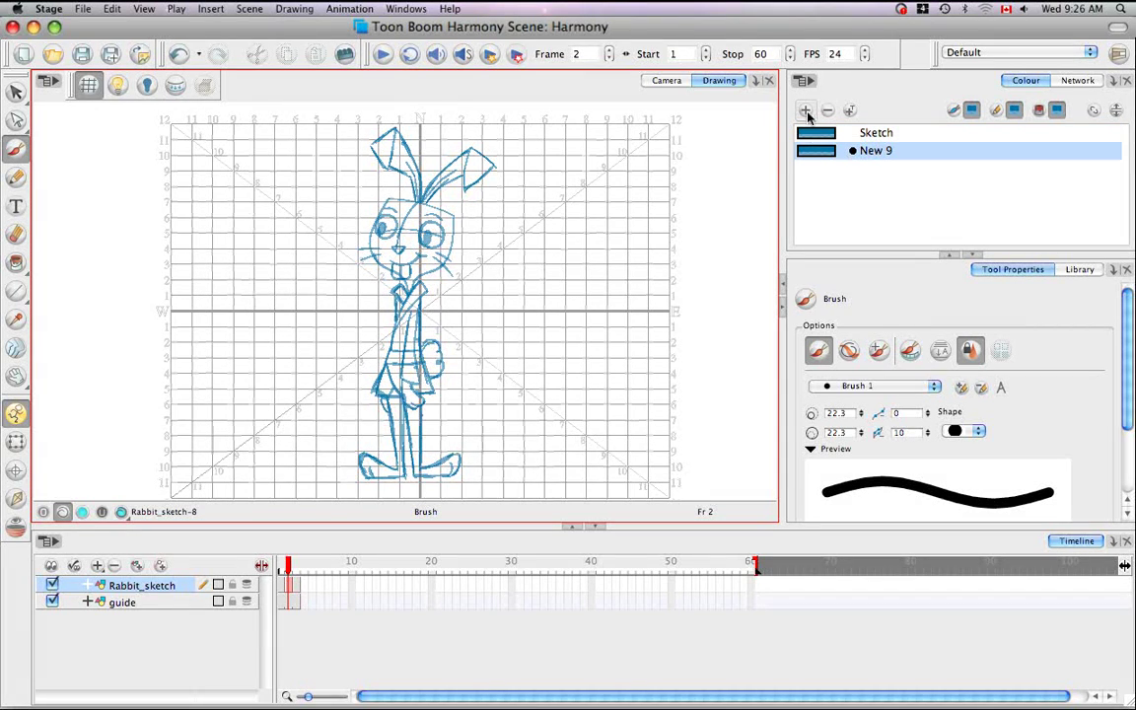
Change the new swatch to a dark grey with RGB 36, 36, 36 and name it Dark Lines.
{"action": "double_click", "coordinate": [815, 157]}
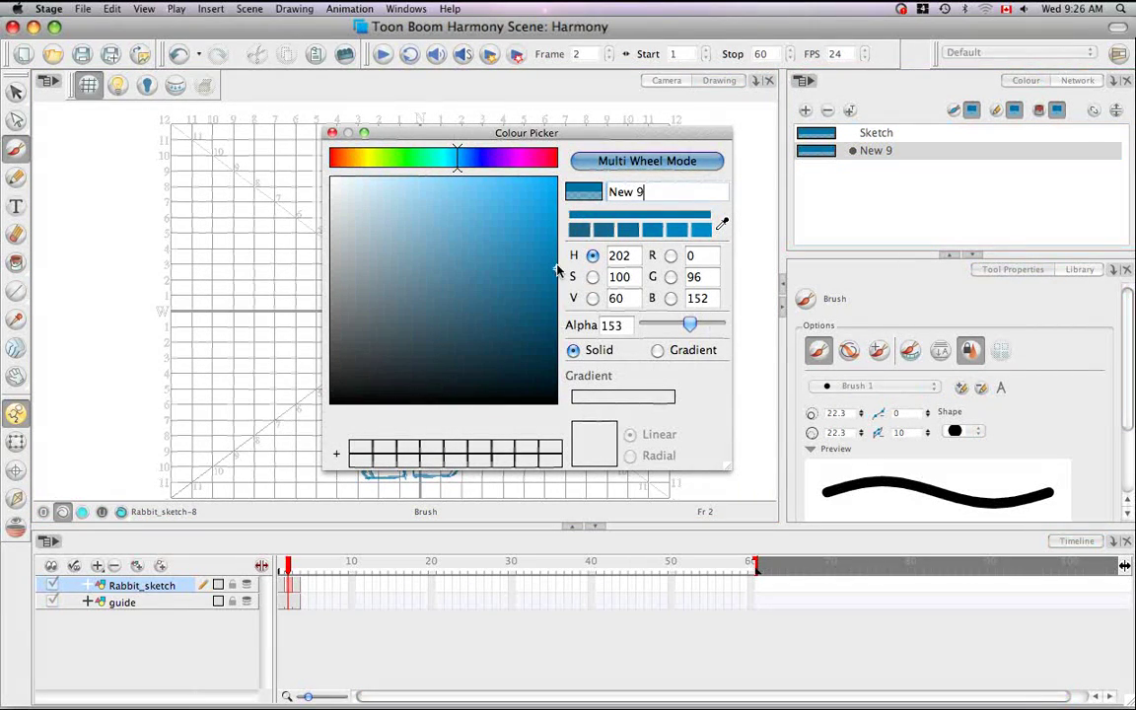
{"action": "left_click_drag", "start_coordinate": [484, 242], "coordinate": [313, 371]}
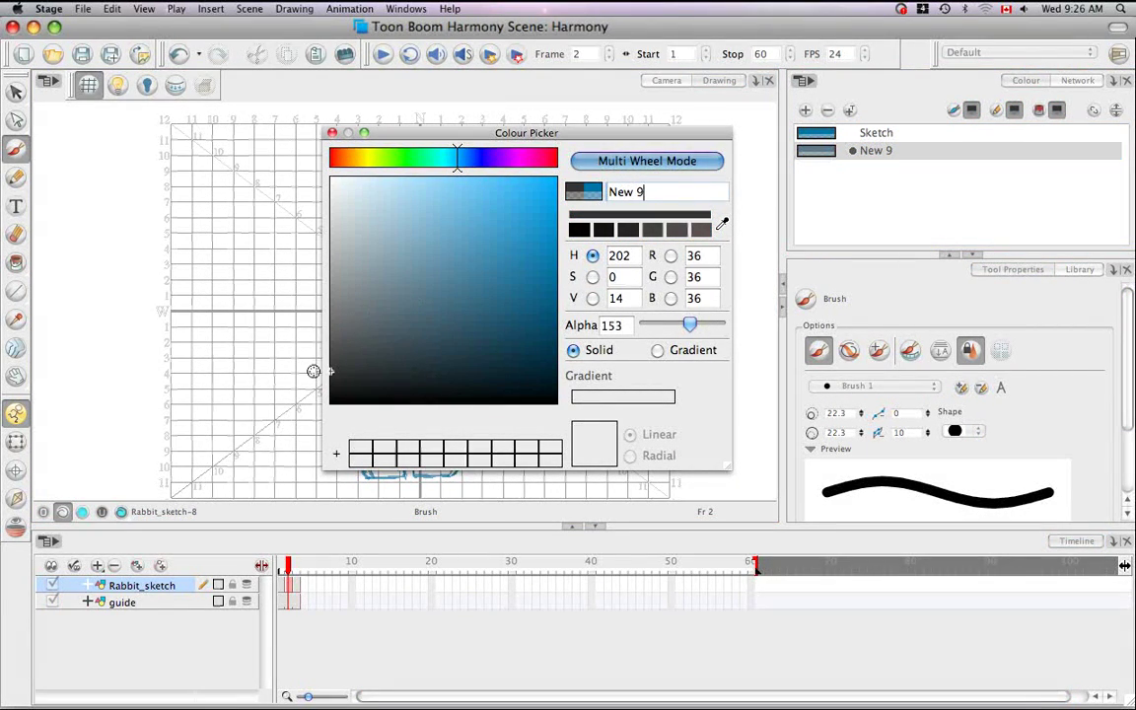
{"action": "left_click_drag", "start_coordinate": [652, 192], "coordinate": [551, 173]}
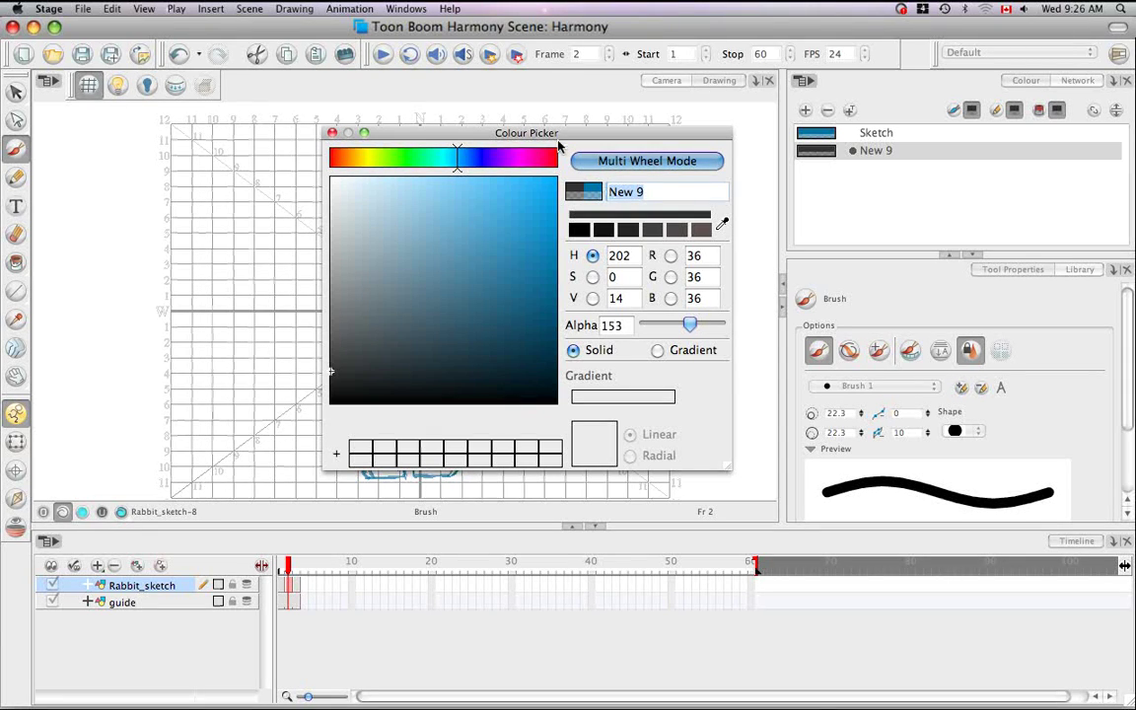
{"action": "left_click", "coordinate": [557, 149]}
{"action": "type", "text": "Dark"}
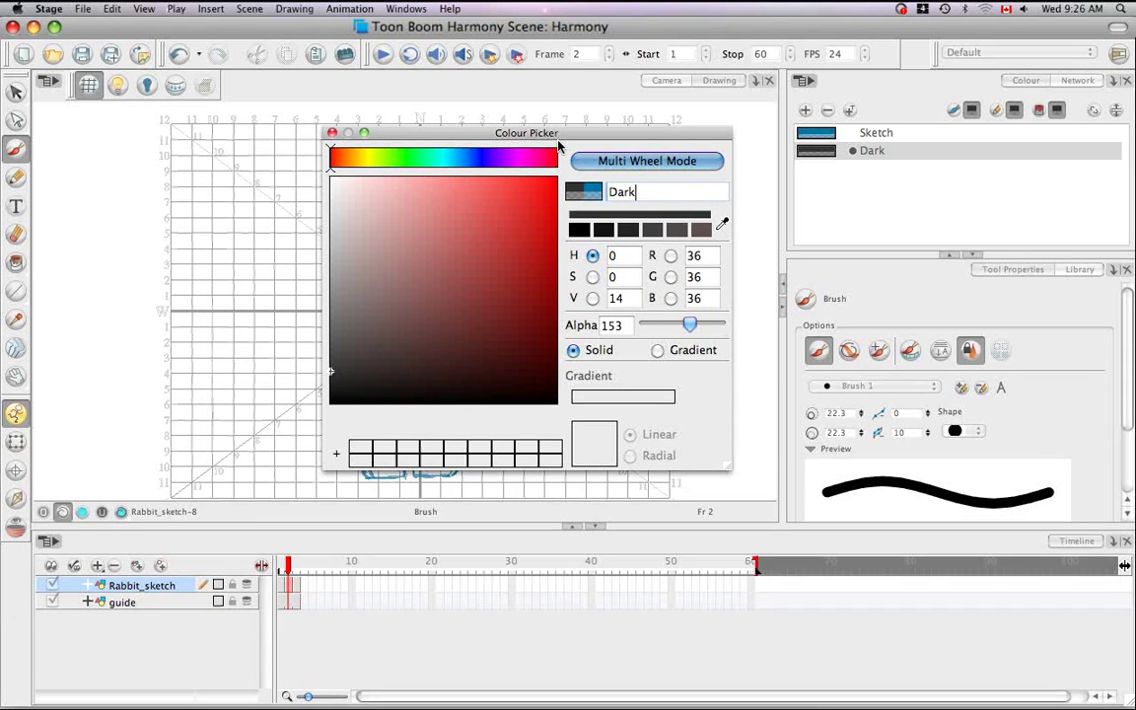
{"action": "type", "text": " Lines"}
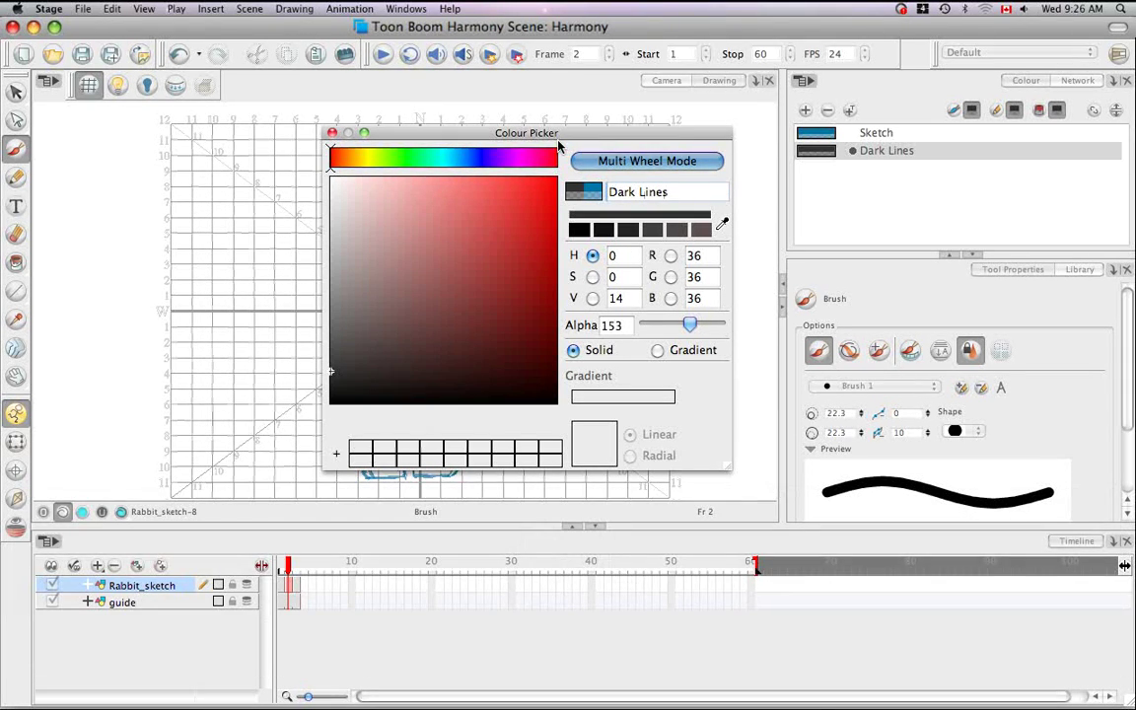
Add another swatch to the palette, set it to a mid grey with RGB 155, 155, 155 and name it Shading.
{"action": "left_click", "coordinate": [805, 110]}
{"action": "left_click", "coordinate": [330, 367]}
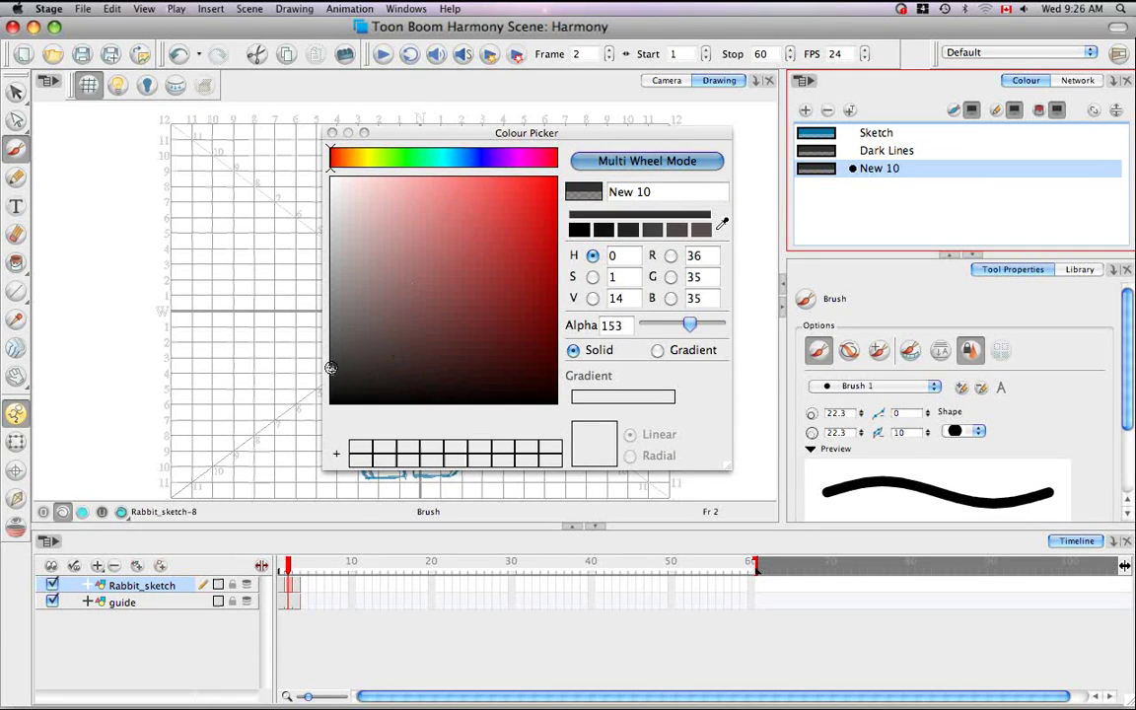
{"action": "left_click_drag", "start_coordinate": [330, 368], "coordinate": [313, 257]}
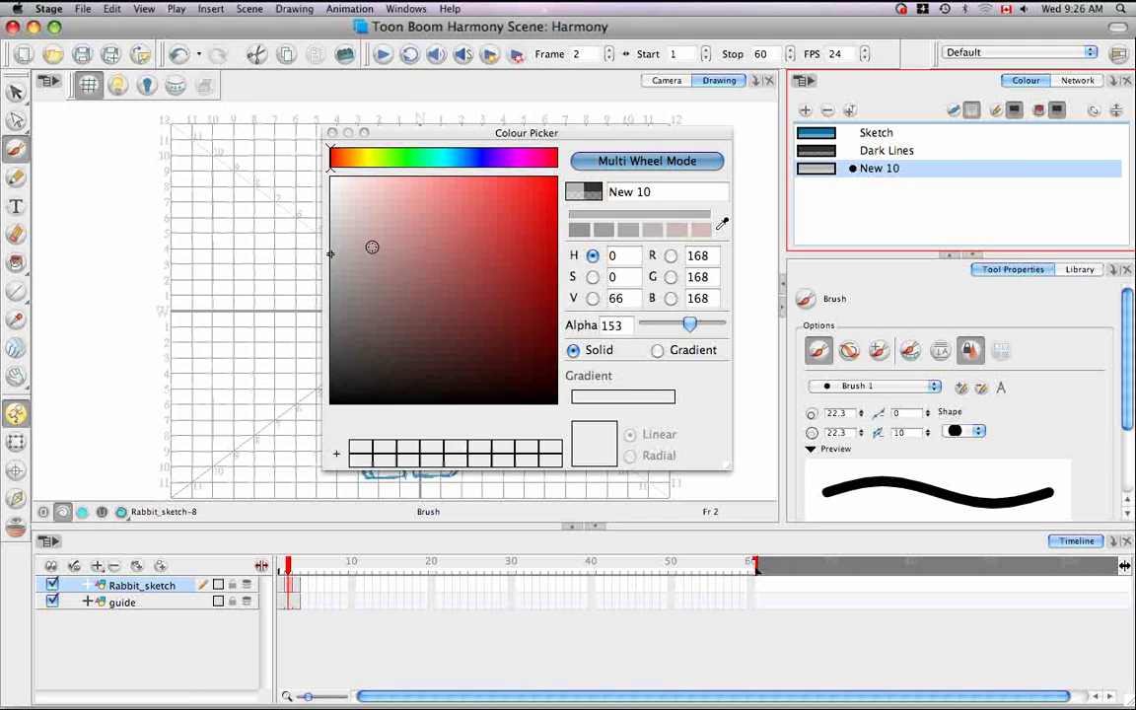
{"action": "left_click_drag", "start_coordinate": [331, 267], "coordinate": [330, 265]}
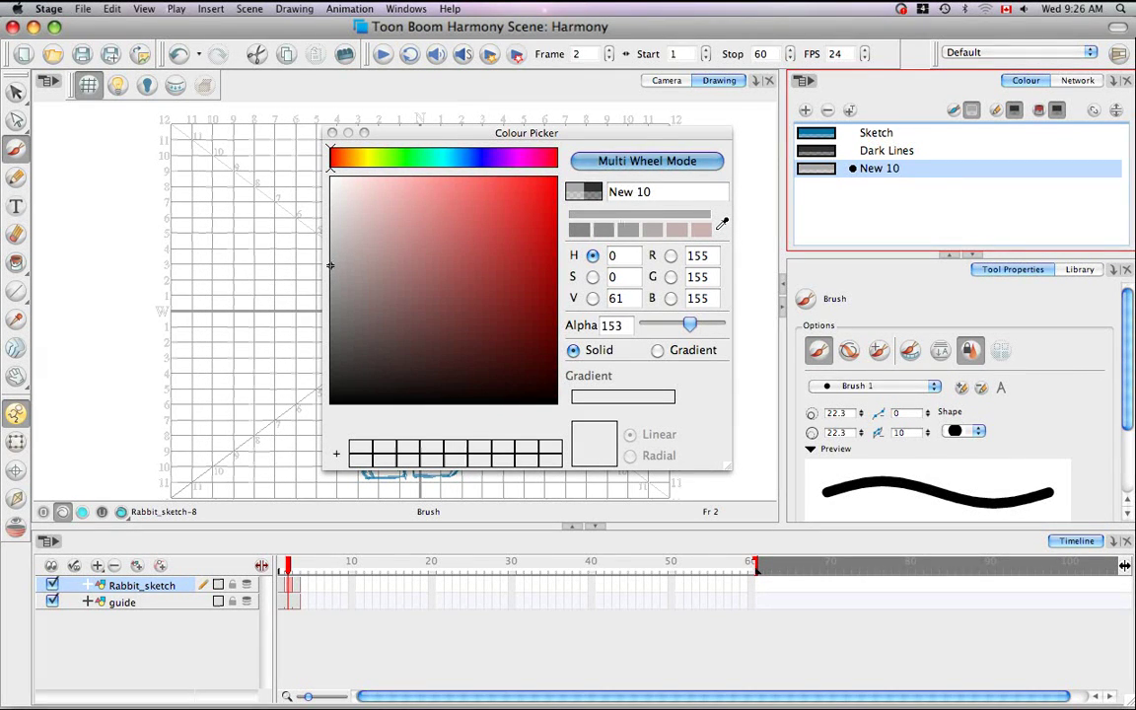
{"action": "left_click_drag", "start_coordinate": [657, 192], "coordinate": [537, 181]}
{"action": "type", "text": "Shading"}
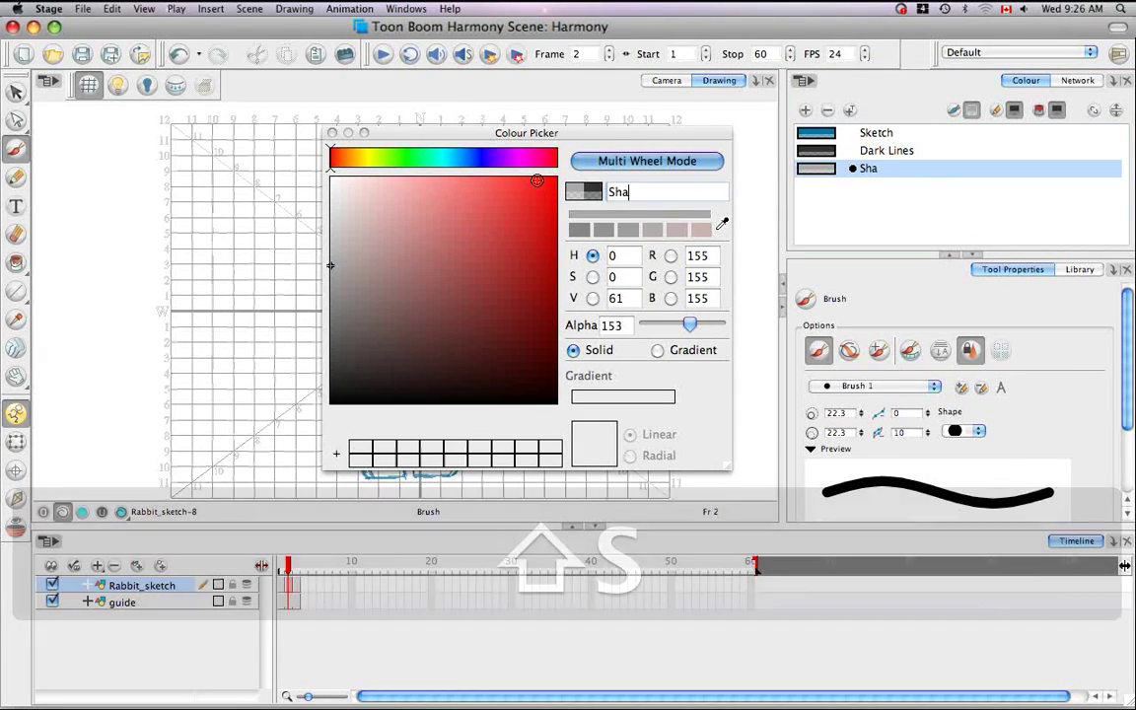
{"action": "left_click", "coordinate": [332, 132]}
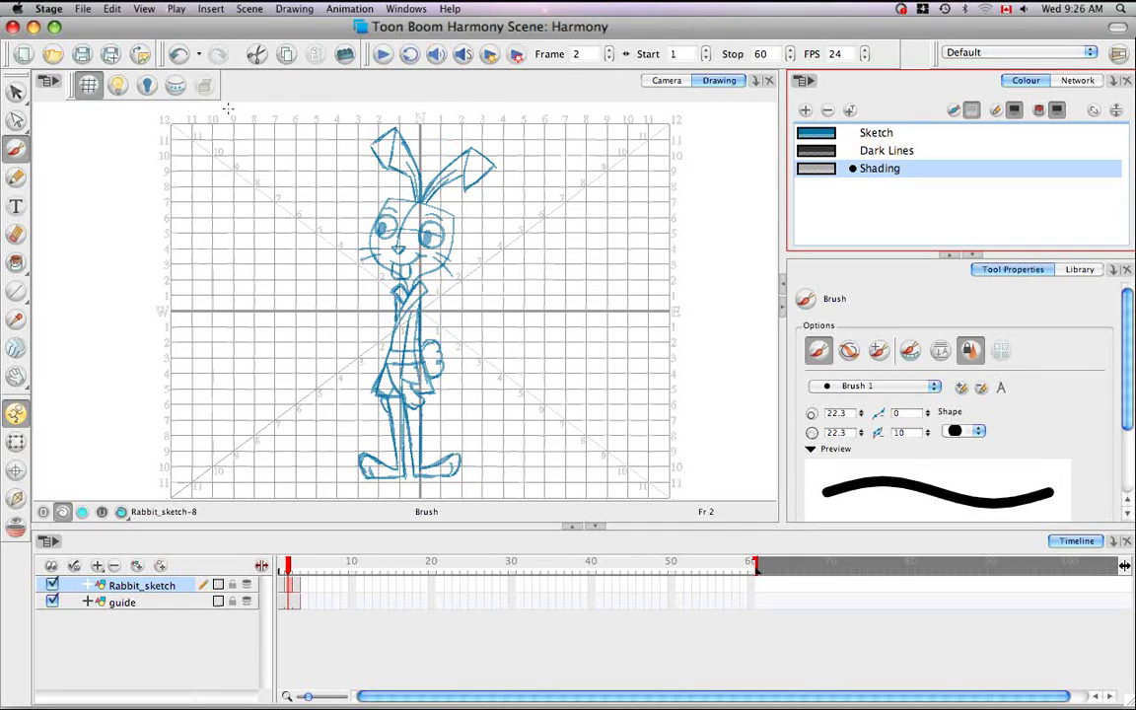
Select the entire frame 2 rabbit drawing, recolour it with the Dark Lines swatch, and hide the grid.
{"action": "left_click", "coordinate": [16, 92]}
{"action": "left_click", "coordinate": [69, 92]}
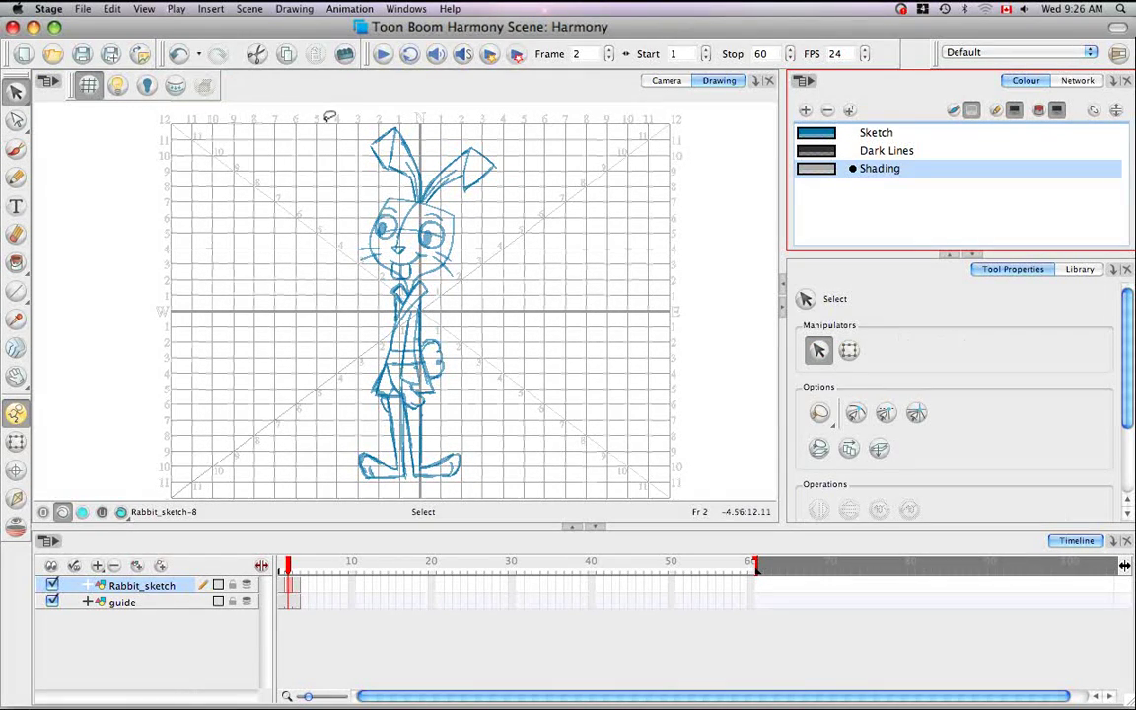
{"action": "mouse_move", "coordinate": [330, 115]}
{"action": "left_mouse_down"}
{"action": "mouse_move", "coordinate": [566, 440]}
{"action": "mouse_move", "coordinate": [316, 208]}
{"action": "mouse_move", "coordinate": [335, 116]}
{"action": "left_mouse_up"}
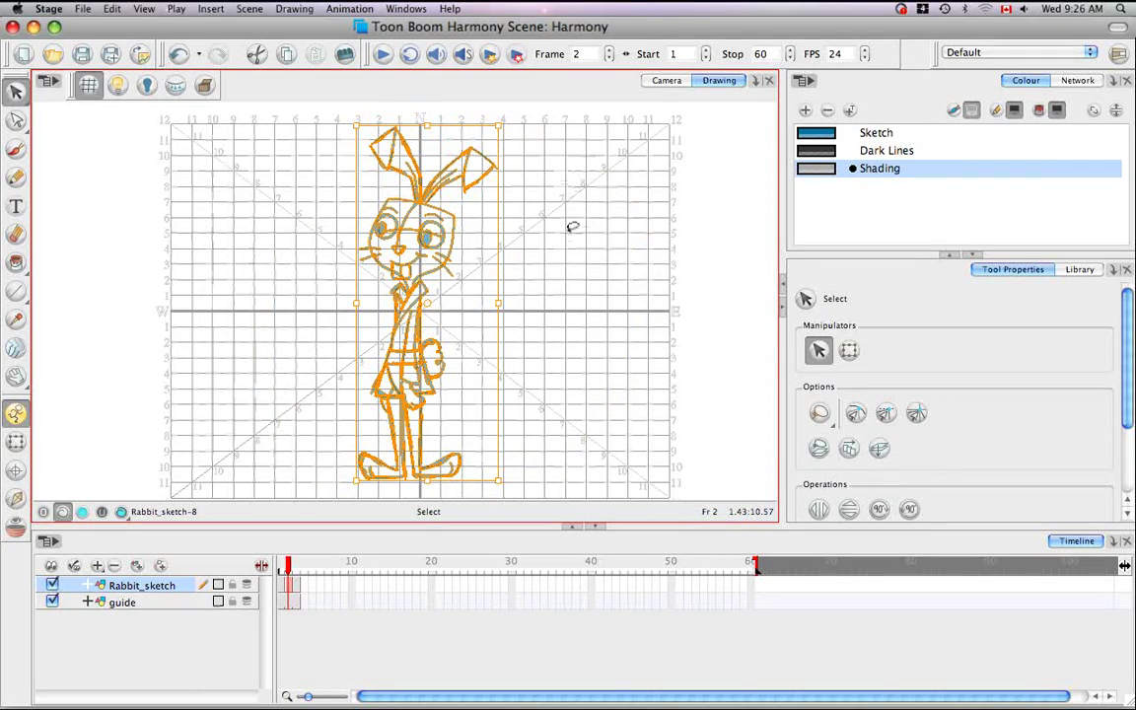
{"action": "key", "text": "super+a"}
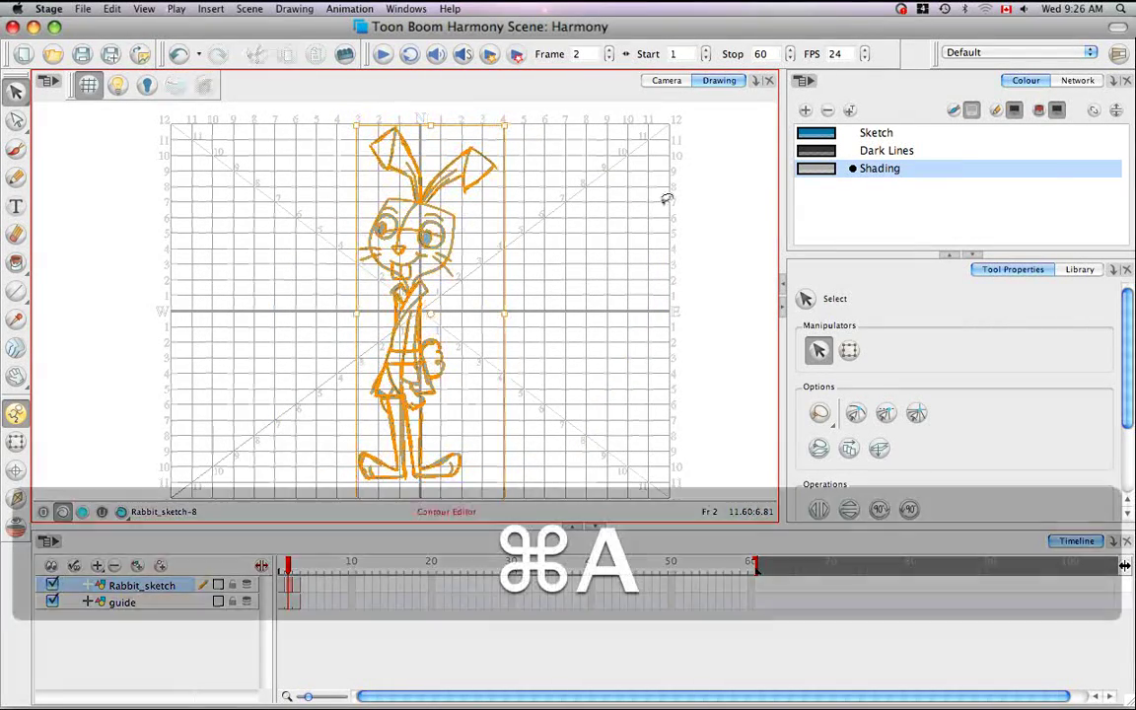
{"action": "left_click", "coordinate": [815, 157]}
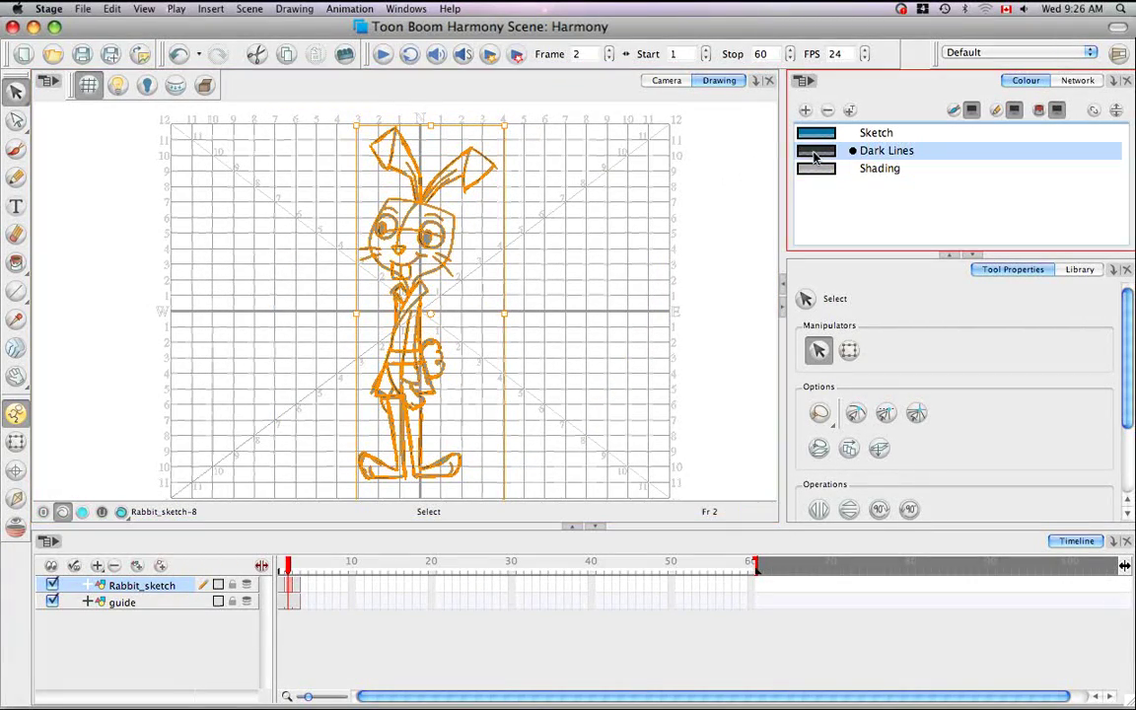
{"action": "left_click", "coordinate": [595, 296]}
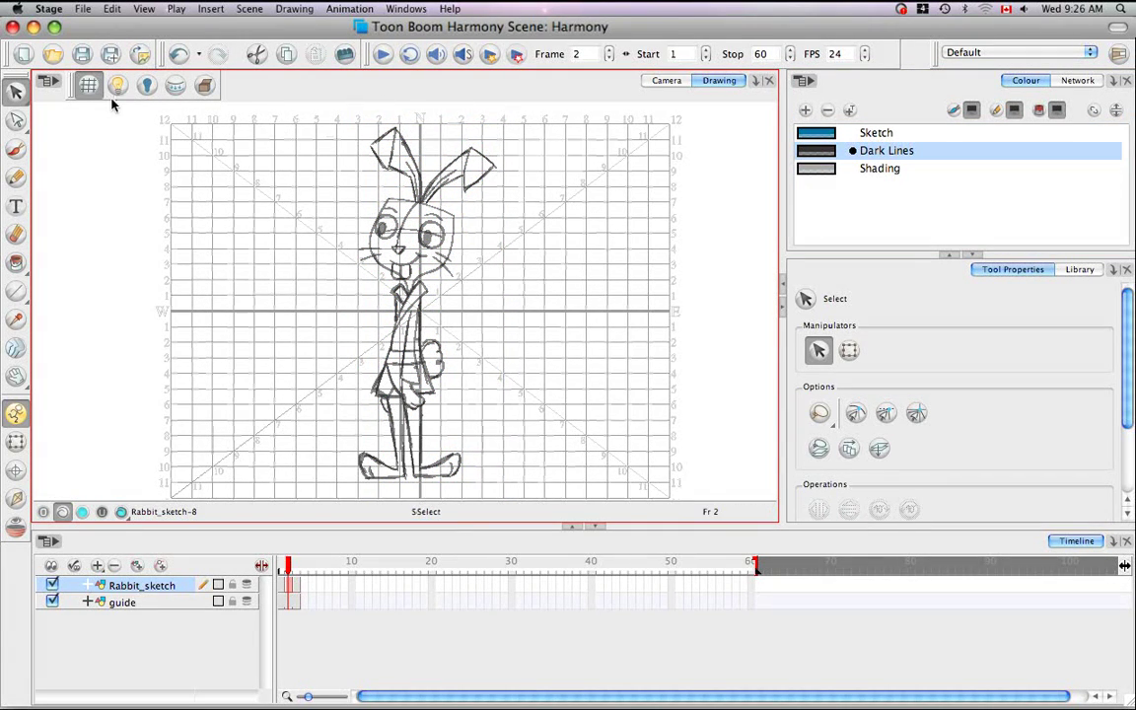
{"action": "left_click", "coordinate": [88, 85]}
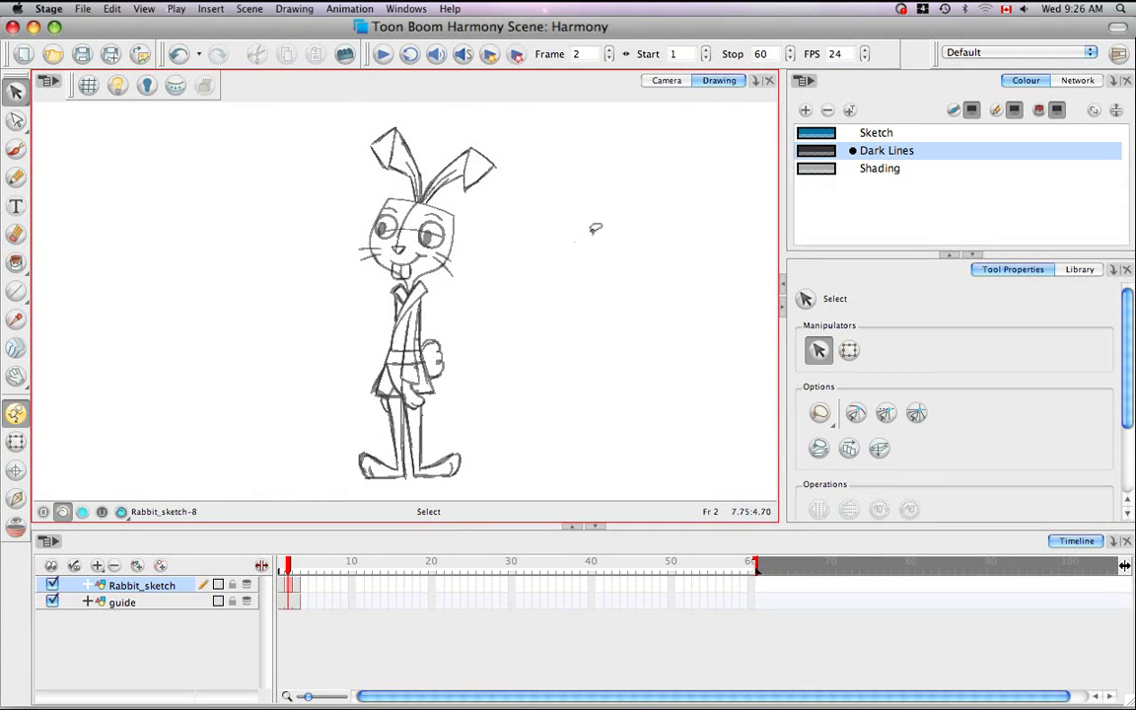
Set the Brush to Draw Behind mode with the Shading colour.
{"action": "left_click", "coordinate": [822, 174]}
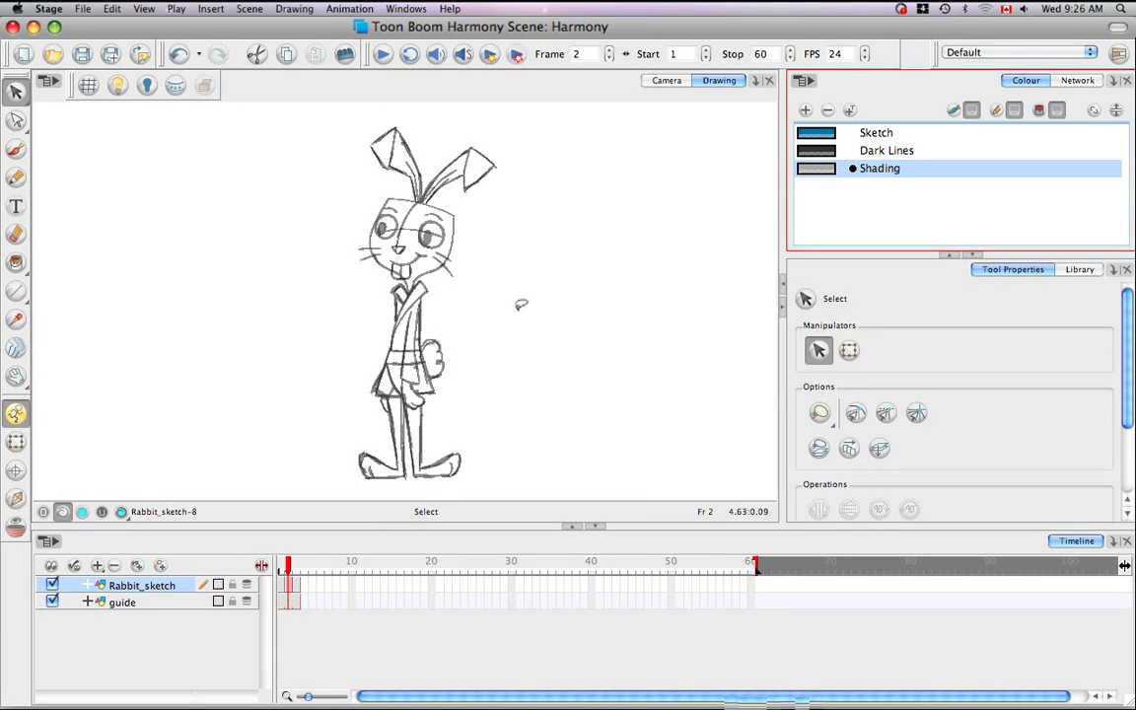
{"action": "left_click", "coordinate": [17, 149]}
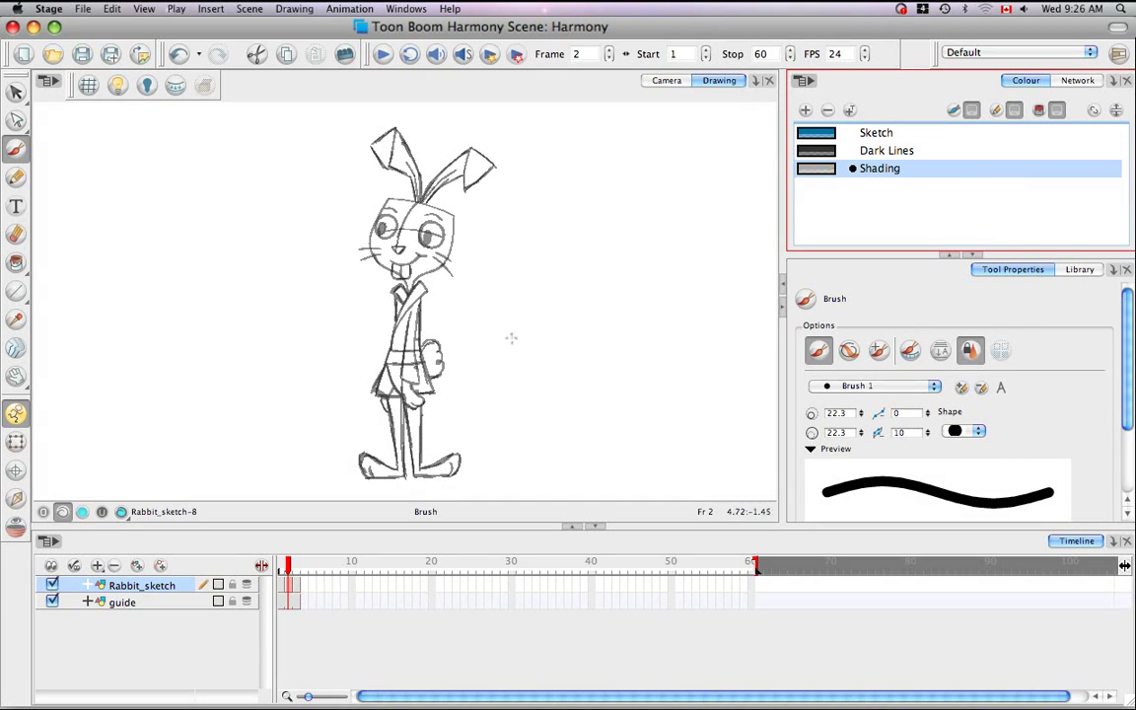
{"action": "left_click", "coordinate": [851, 353]}
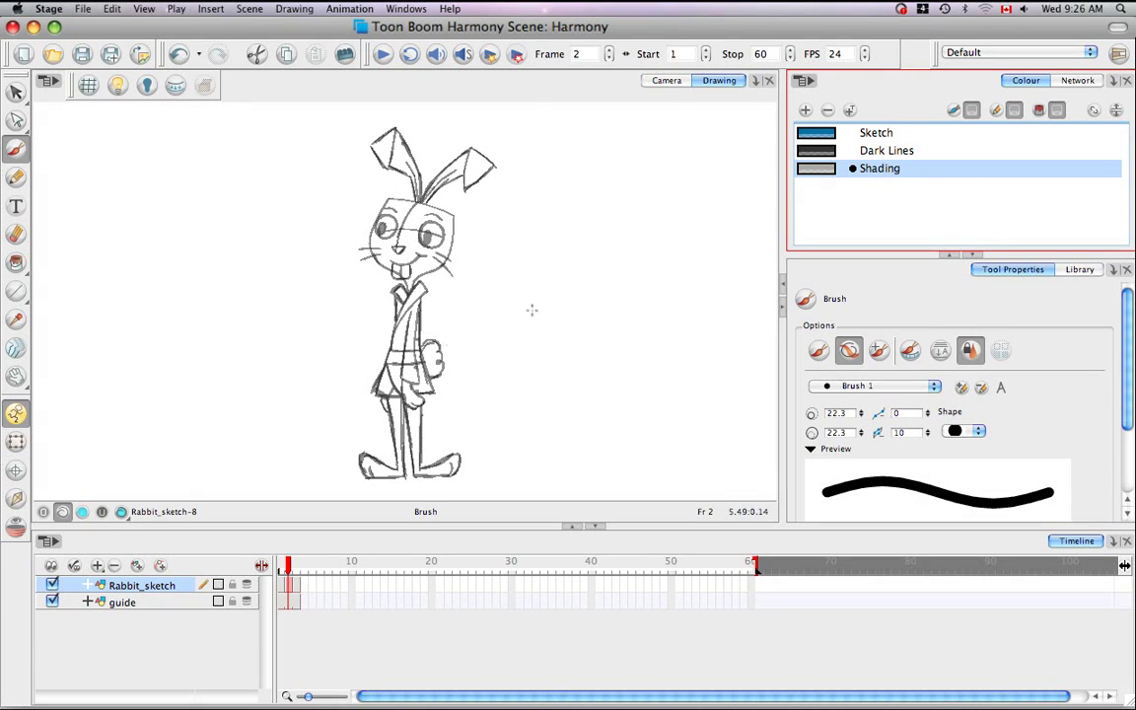
Paint two crossing test strokes in the empty area beside the rabbit and delete them.
{"action": "mouse_move", "coordinate": [494, 339]}
{"action": "left_mouse_down"}
{"action": "mouse_move", "coordinate": [550, 304]}
{"action": "mouse_move", "coordinate": [572, 314]}
{"action": "left_mouse_up"}
{"action": "left_click_drag", "start_coordinate": [559, 293], "coordinate": [541, 361]}
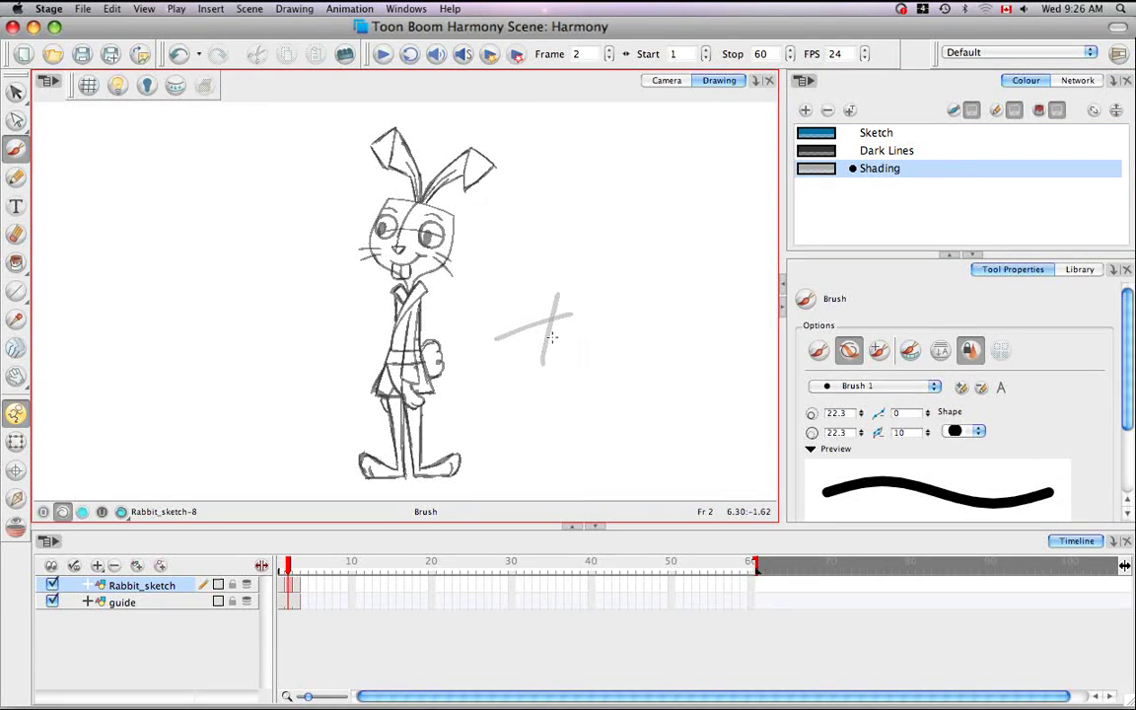
{"action": "key", "text": "alt+v"}
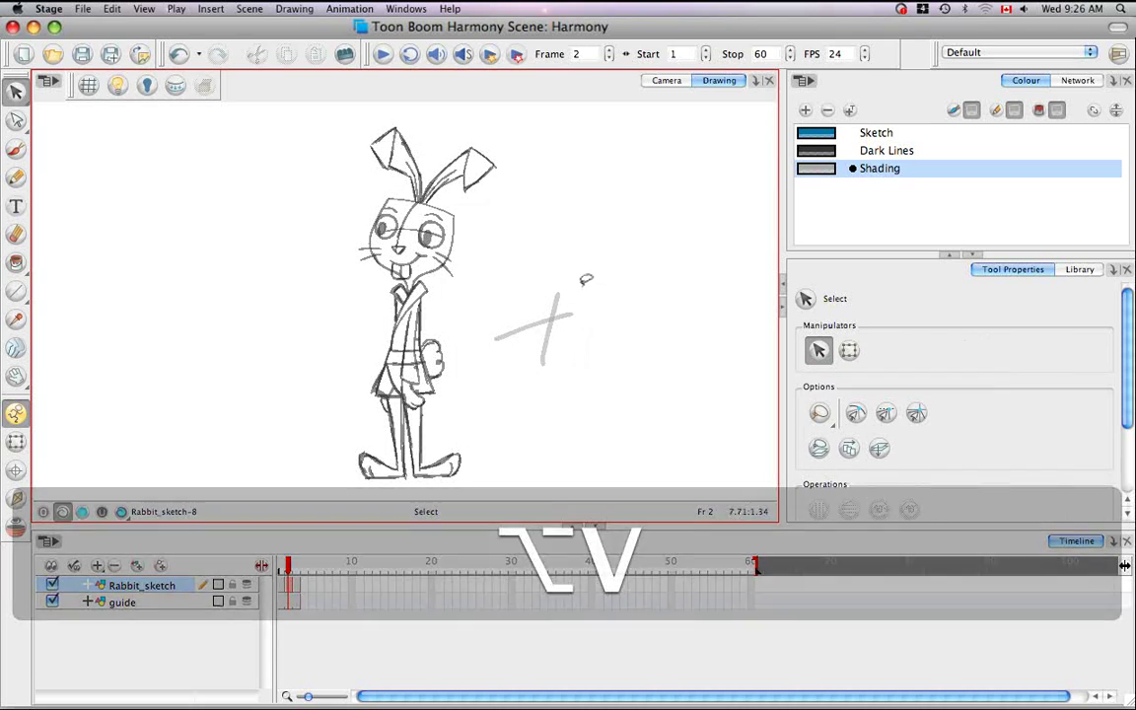
{"action": "mouse_move", "coordinate": [584, 279]}
{"action": "left_mouse_down"}
{"action": "mouse_move", "coordinate": [609, 317]}
{"action": "mouse_move", "coordinate": [601, 296]}
{"action": "left_mouse_up"}
{"action": "key", "text": "Delete"}
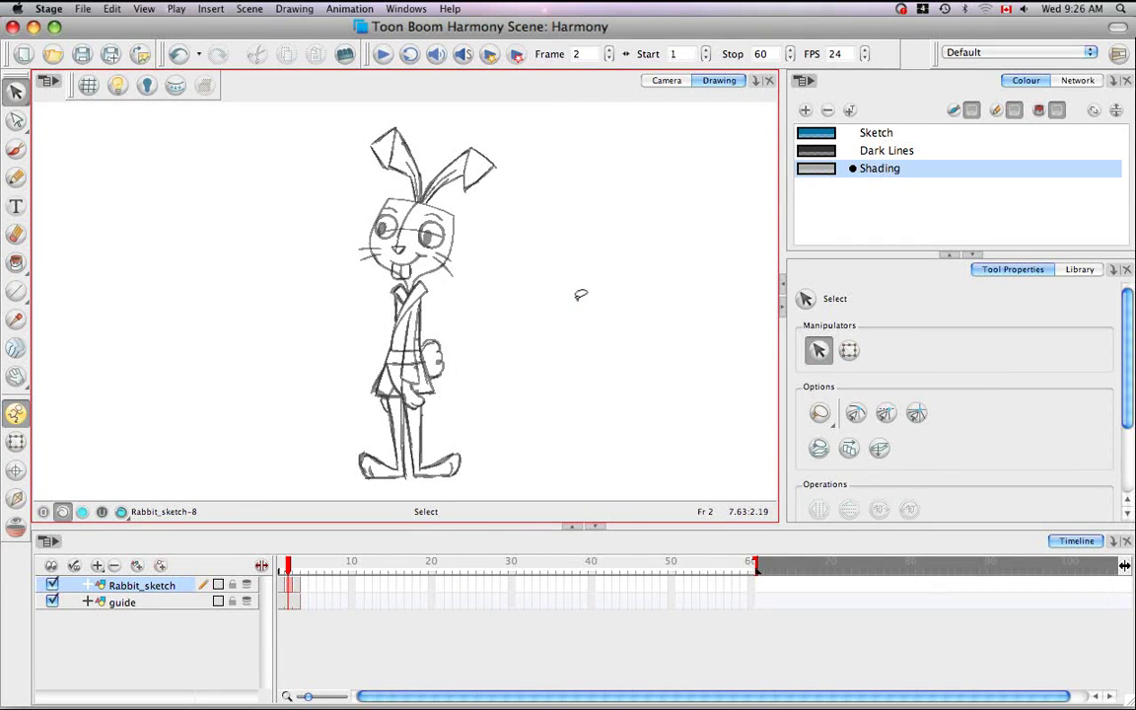
Brush Shading behind the lines along the side of the face, from the forehead corner down the cheek to the neck.
{"action": "left_click", "coordinate": [21, 148]}
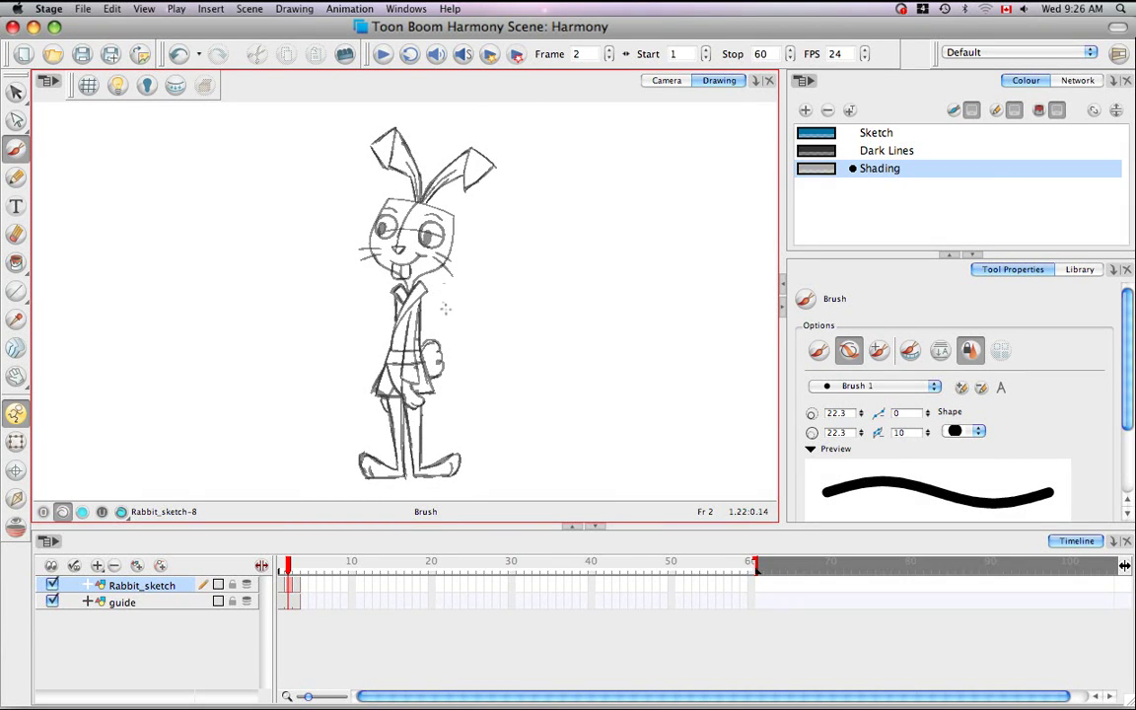
{"action": "key", "text": "super+equal"}
{"action": "key", "text": "super+equal"}
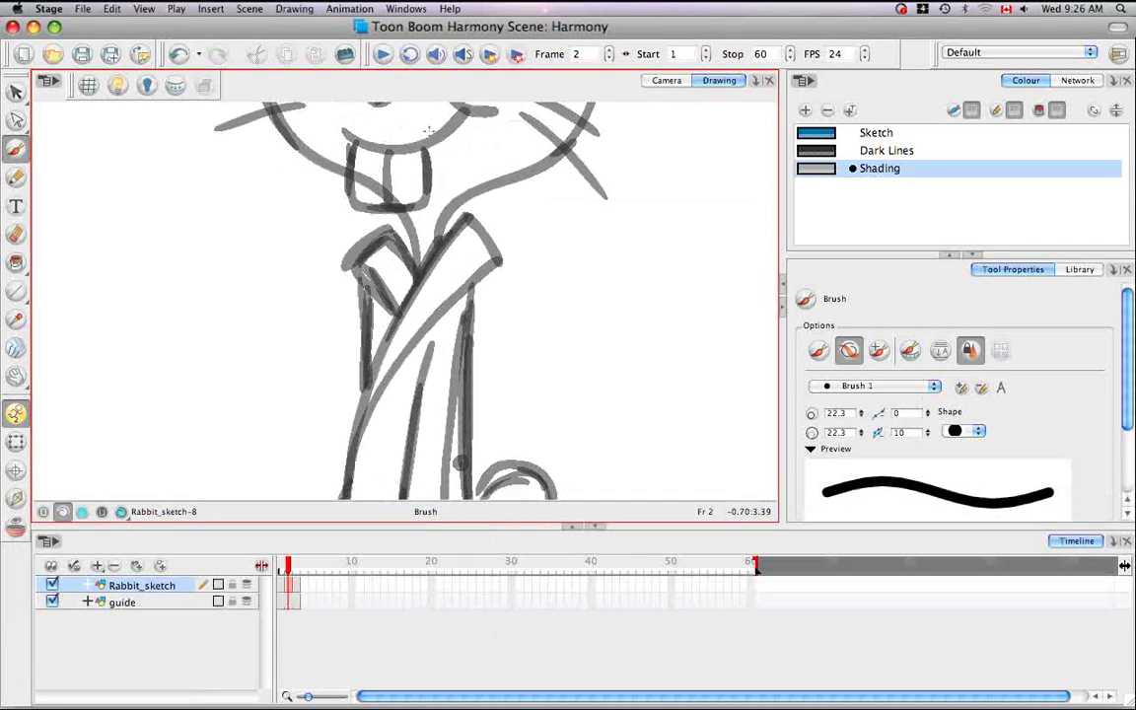
{"action": "mouse_move", "coordinate": [375, 151]}
{"action": "left_mouse_down"}
{"action": "mouse_move", "coordinate": [412, 408]}
{"action": "mouse_move", "coordinate": [397, 493]}
{"action": "left_mouse_up"}
{"action": "mouse_move", "coordinate": [523, 338]}
{"action": "left_mouse_down"}
{"action": "mouse_move", "coordinate": [560, 271]}
{"action": "mouse_move", "coordinate": [423, 124]}
{"action": "mouse_move", "coordinate": [327, 136]}
{"action": "mouse_move", "coordinate": [335, 309]}
{"action": "left_mouse_up"}
{"action": "mouse_move", "coordinate": [236, 327]}
{"action": "left_mouse_down"}
{"action": "mouse_move", "coordinate": [367, 261]}
{"action": "mouse_move", "coordinate": [258, 317]}
{"action": "mouse_move", "coordinate": [301, 298]}
{"action": "mouse_move", "coordinate": [246, 344]}
{"action": "mouse_move", "coordinate": [369, 271]}
{"action": "mouse_move", "coordinate": [279, 295]}
{"action": "mouse_move", "coordinate": [392, 250]}
{"action": "mouse_move", "coordinate": [427, 254]}
{"action": "mouse_move", "coordinate": [415, 252]}
{"action": "mouse_move", "coordinate": [386, 294]}
{"action": "mouse_move", "coordinate": [466, 271]}
{"action": "mouse_move", "coordinate": [458, 296]}
{"action": "mouse_move", "coordinate": [503, 289]}
{"action": "mouse_move", "coordinate": [497, 306]}
{"action": "mouse_move", "coordinate": [522, 315]}
{"action": "mouse_move", "coordinate": [579, 287]}
{"action": "mouse_move", "coordinate": [515, 322]}
{"action": "mouse_move", "coordinate": [391, 335]}
{"action": "left_mouse_up"}
{"action": "left_click_drag", "start_coordinate": [565, 337], "coordinate": [380, 400]}
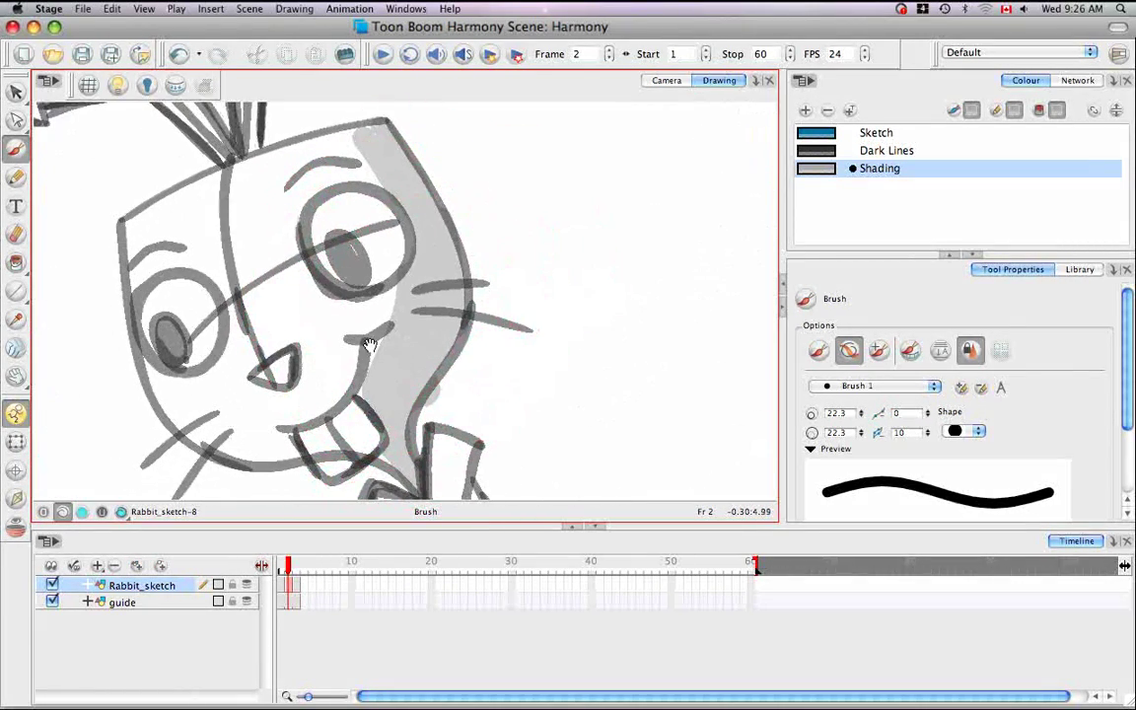
Erase the shading that spills past the cheek outline below the whiskers, undoing a stroke that cuts into the outline.
{"action": "left_click_drag", "start_coordinate": [371, 337], "coordinate": [384, 311]}
{"action": "left_click_drag", "start_coordinate": [471, 336], "coordinate": [450, 357]}
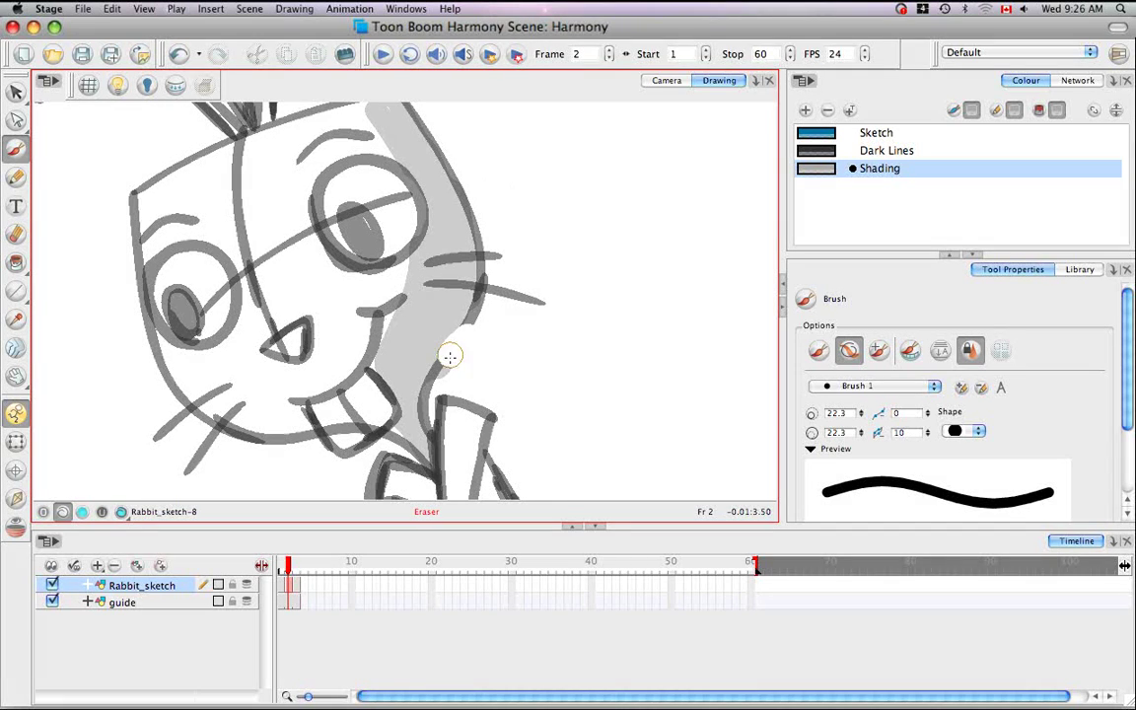
{"action": "key", "text": "super+z"}
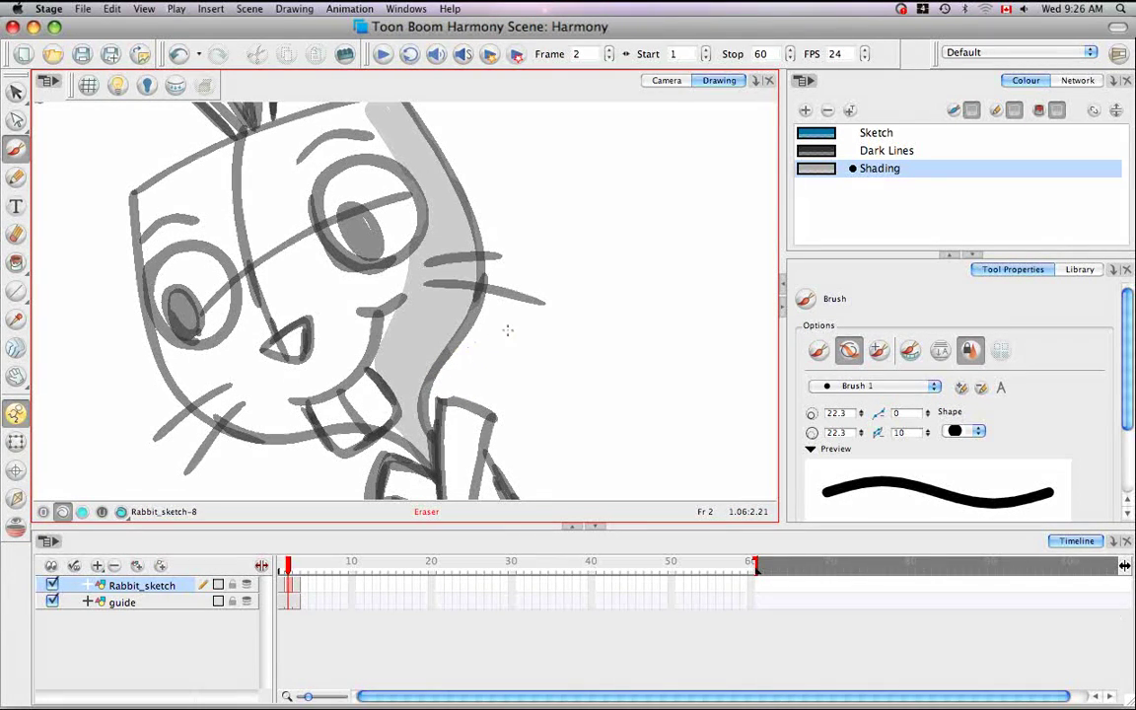
Shade the areas between the eyebrows and both eyes, and add a shadow beside the nose.
{"action": "mouse_move", "coordinate": [408, 222]}
{"action": "left_mouse_down"}
{"action": "mouse_move", "coordinate": [439, 278]}
{"action": "mouse_move", "coordinate": [471, 306]}
{"action": "left_mouse_up"}
{"action": "mouse_move", "coordinate": [368, 253]}
{"action": "left_mouse_down"}
{"action": "mouse_move", "coordinate": [431, 227]}
{"action": "mouse_move", "coordinate": [480, 239]}
{"action": "mouse_move", "coordinate": [419, 229]}
{"action": "mouse_move", "coordinate": [370, 252]}
{"action": "mouse_move", "coordinate": [398, 229]}
{"action": "left_mouse_up"}
{"action": "left_click_drag", "start_coordinate": [336, 307], "coordinate": [383, 244]}
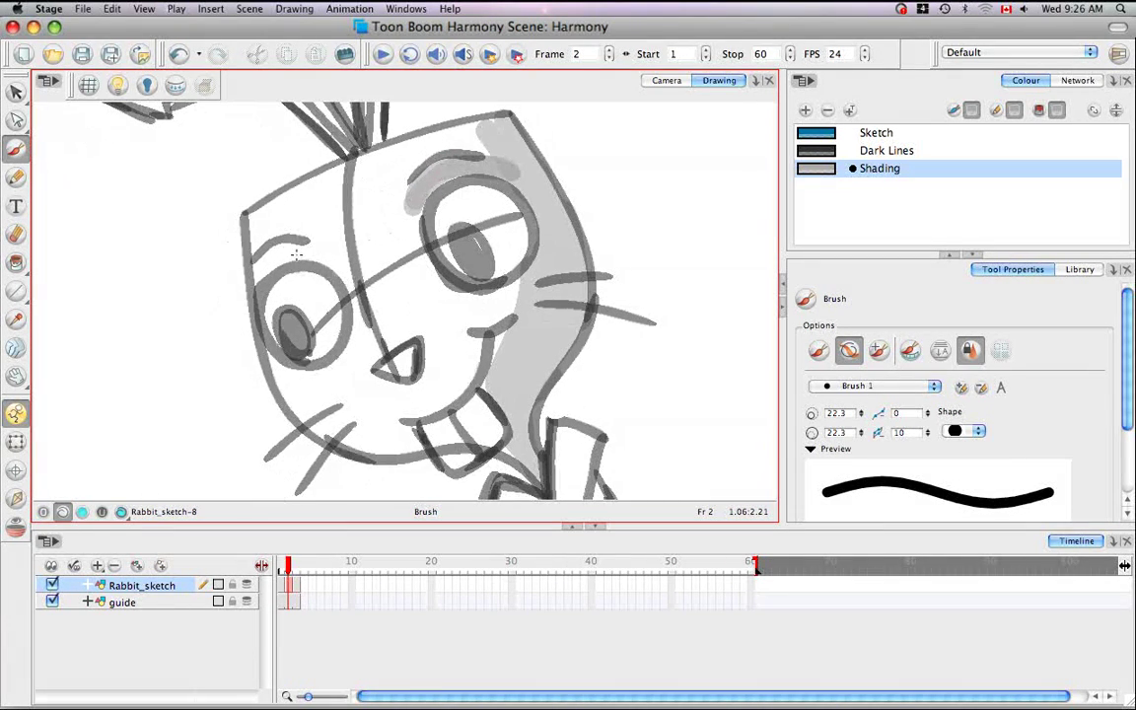
{"action": "mouse_move", "coordinate": [265, 271]}
{"action": "left_mouse_down"}
{"action": "mouse_move", "coordinate": [304, 245]}
{"action": "mouse_move", "coordinate": [312, 258]}
{"action": "left_mouse_up"}
{"action": "left_click_drag", "start_coordinate": [402, 302], "coordinate": [364, 240]}
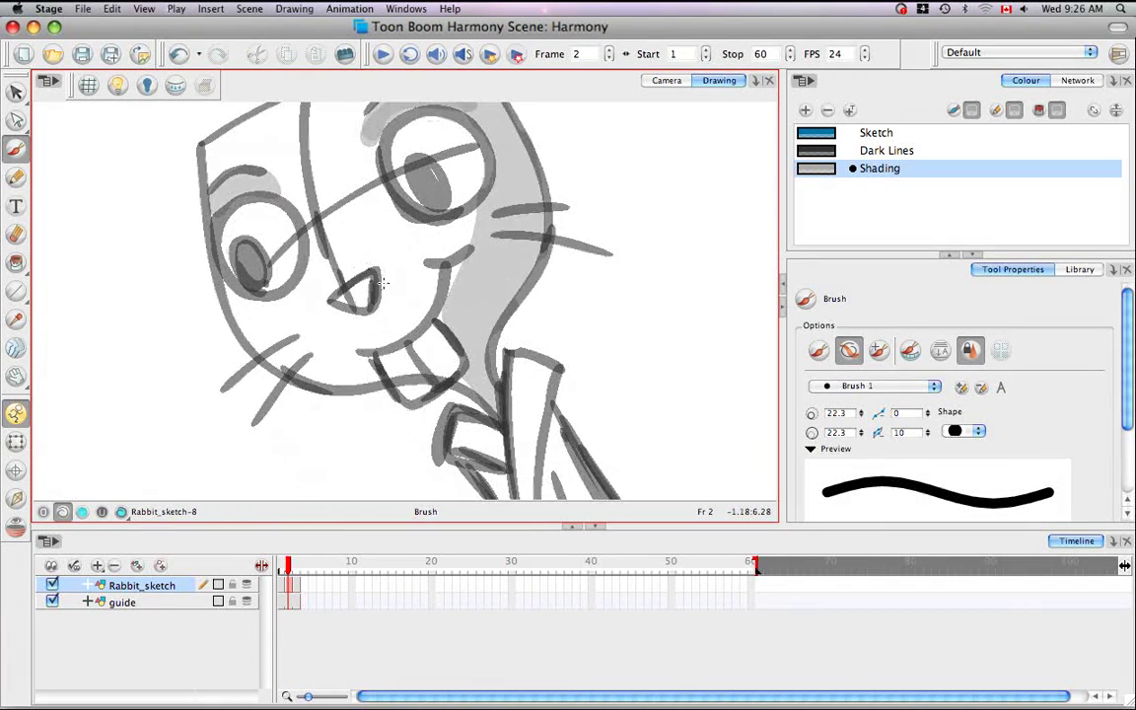
{"action": "mouse_move", "coordinate": [466, 297]}
{"action": "left_mouse_down"}
{"action": "mouse_move", "coordinate": [574, 349]}
{"action": "mouse_move", "coordinate": [539, 413]}
{"action": "left_mouse_up"}
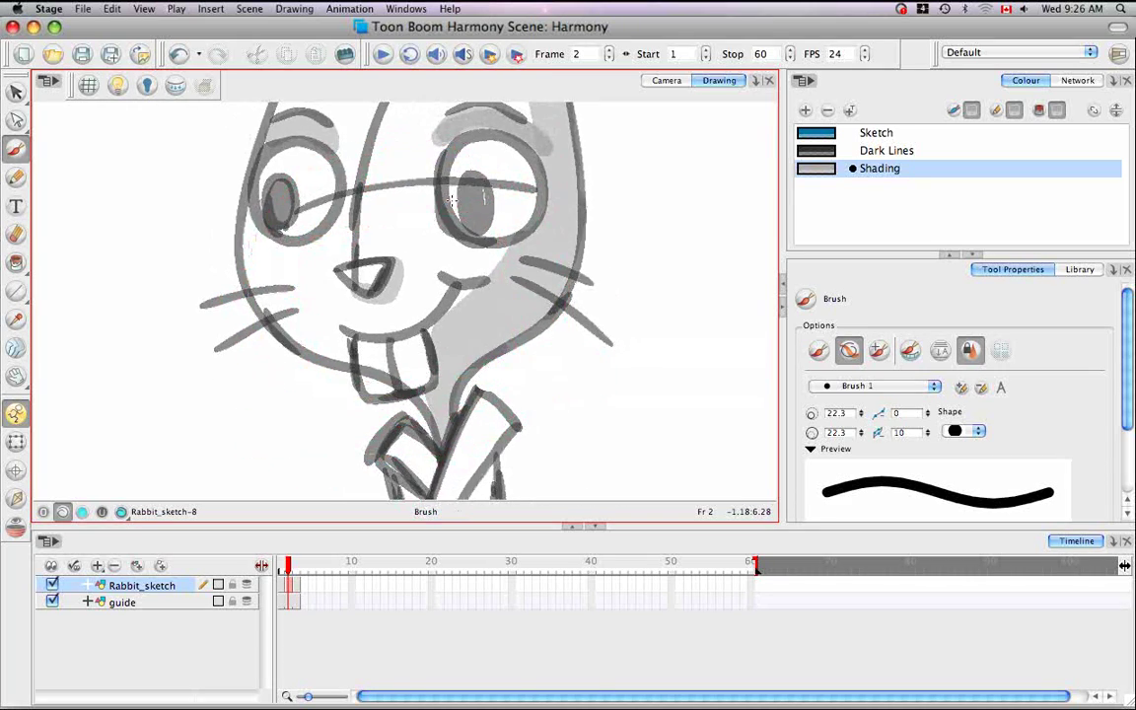
Fill both upright ear sections with Shading behind their lines, leaving the folded tip of the second ear unshaded.
{"action": "mouse_move", "coordinate": [439, 118]}
{"action": "left_mouse_down"}
{"action": "mouse_move", "coordinate": [426, 279]}
{"action": "mouse_move", "coordinate": [391, 373]}
{"action": "mouse_move", "coordinate": [376, 355]}
{"action": "mouse_move", "coordinate": [363, 281]}
{"action": "mouse_move", "coordinate": [421, 200]}
{"action": "mouse_move", "coordinate": [486, 244]}
{"action": "mouse_move", "coordinate": [466, 187]}
{"action": "mouse_move", "coordinate": [442, 258]}
{"action": "mouse_move", "coordinate": [469, 294]}
{"action": "left_mouse_up"}
{"action": "mouse_move", "coordinate": [568, 339]}
{"action": "left_mouse_down"}
{"action": "mouse_move", "coordinate": [574, 304]}
{"action": "mouse_move", "coordinate": [455, 148]}
{"action": "left_mouse_up"}
{"action": "mouse_move", "coordinate": [469, 434]}
{"action": "left_mouse_down"}
{"action": "mouse_move", "coordinate": [537, 286]}
{"action": "mouse_move", "coordinate": [530, 266]}
{"action": "left_mouse_up"}
{"action": "left_click_drag", "start_coordinate": [426, 259], "coordinate": [358, 304]}
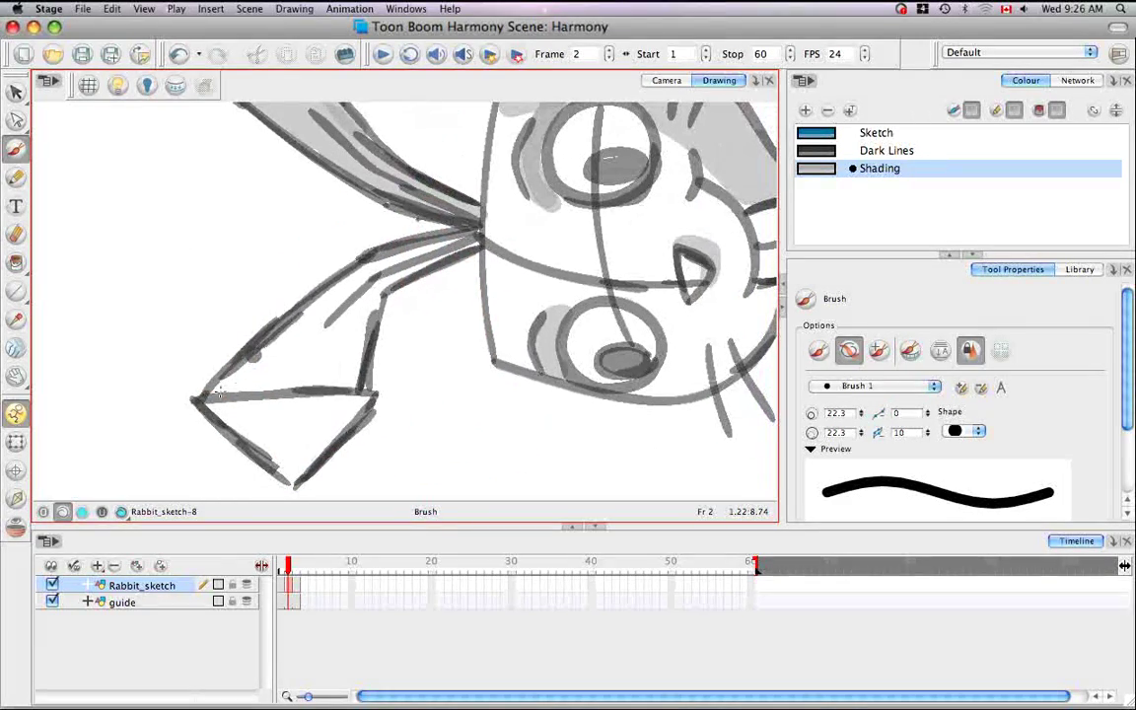
{"action": "mouse_move", "coordinate": [222, 383]}
{"action": "left_mouse_down"}
{"action": "mouse_move", "coordinate": [330, 302]}
{"action": "mouse_move", "coordinate": [298, 357]}
{"action": "mouse_move", "coordinate": [340, 258]}
{"action": "mouse_move", "coordinate": [325, 337]}
{"action": "mouse_move", "coordinate": [248, 336]}
{"action": "mouse_move", "coordinate": [233, 383]}
{"action": "mouse_move", "coordinate": [356, 385]}
{"action": "mouse_move", "coordinate": [337, 242]}
{"action": "mouse_move", "coordinate": [440, 209]}
{"action": "left_mouse_up"}
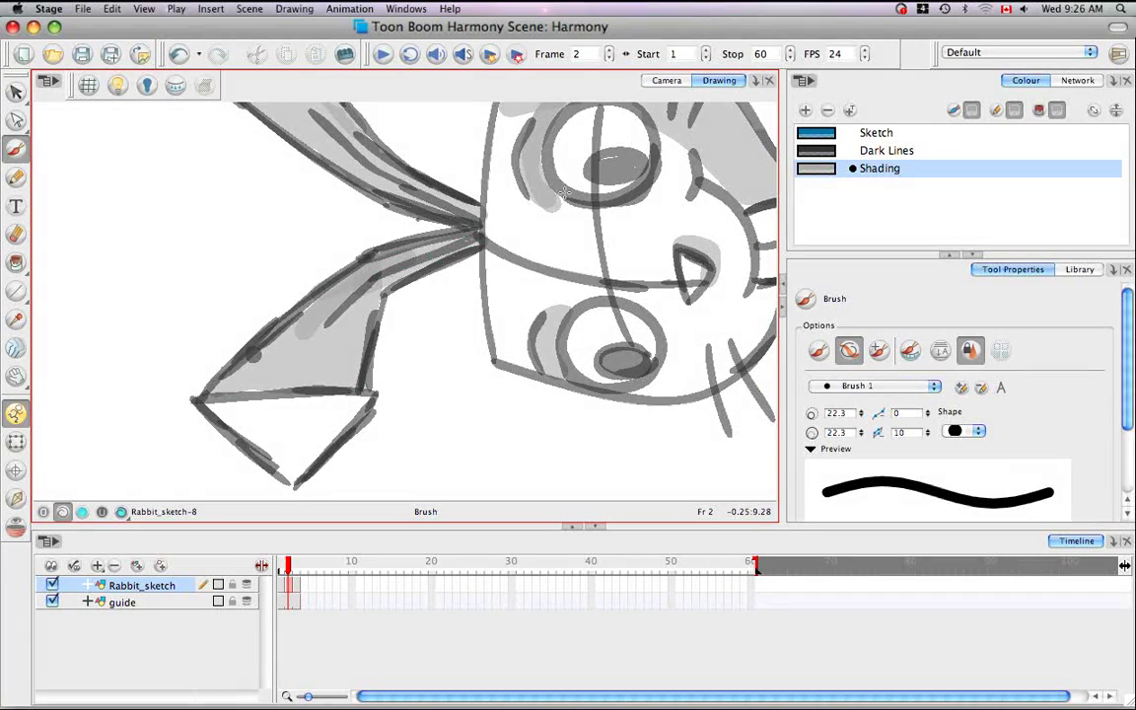
Shade the strip of the jacket behind the arm, from the hem up along the back edge.
{"action": "left_click_drag", "start_coordinate": [633, 332], "coordinate": [328, 293]}
{"action": "left_click_drag", "start_coordinate": [606, 311], "coordinate": [503, 452]}
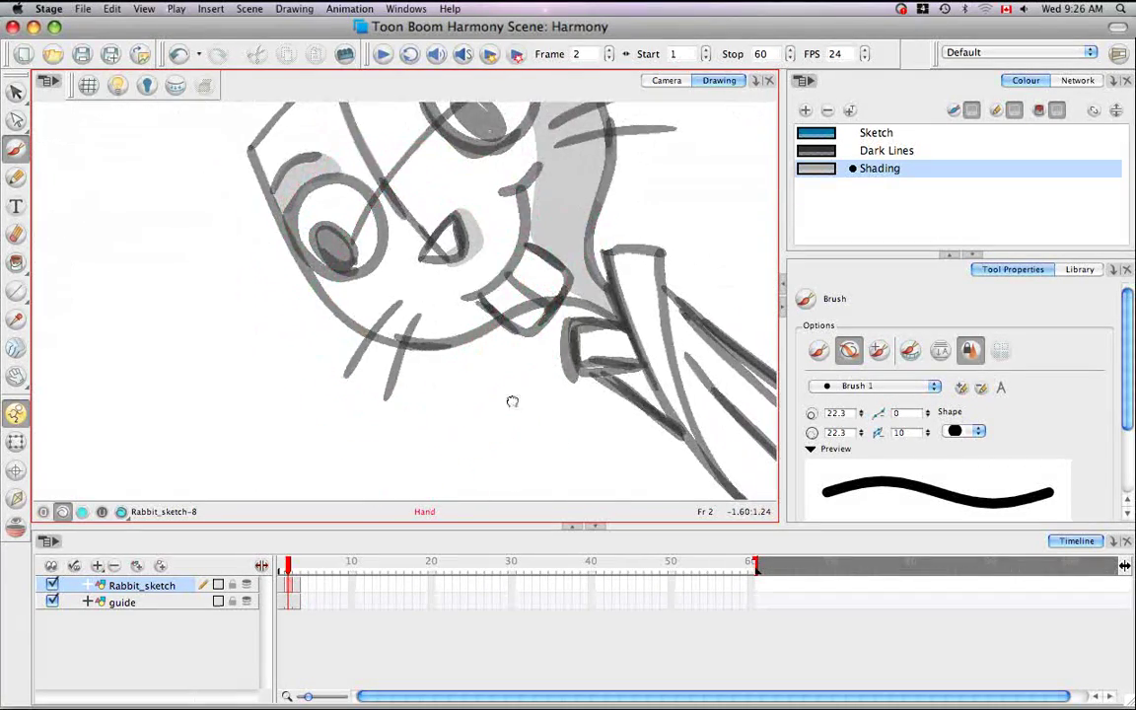
{"action": "left_click_drag", "start_coordinate": [512, 401], "coordinate": [215, 271]}
{"action": "mouse_move", "coordinate": [555, 307]}
{"action": "left_mouse_down"}
{"action": "mouse_move", "coordinate": [363, 436]}
{"action": "mouse_move", "coordinate": [355, 373]}
{"action": "left_mouse_up"}
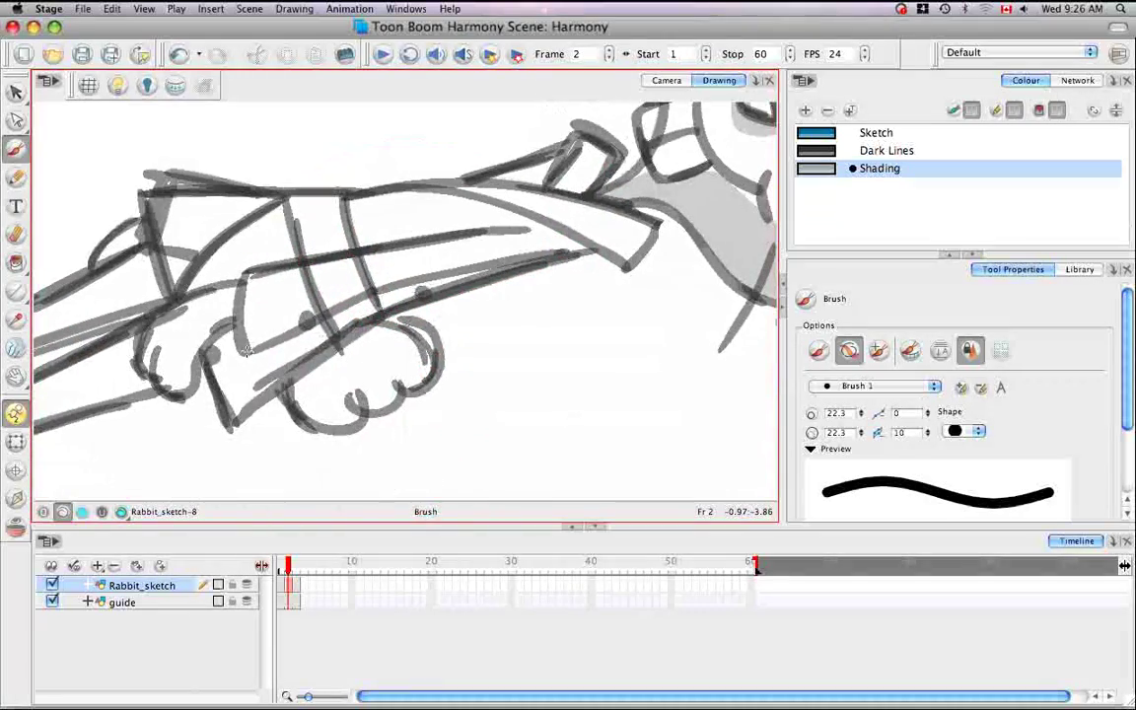
{"action": "mouse_move", "coordinate": [220, 346]}
{"action": "left_mouse_down"}
{"action": "mouse_move", "coordinate": [251, 399]}
{"action": "mouse_move", "coordinate": [267, 360]}
{"action": "mouse_move", "coordinate": [314, 331]}
{"action": "mouse_move", "coordinate": [257, 360]}
{"action": "mouse_move", "coordinate": [361, 311]}
{"action": "mouse_move", "coordinate": [259, 383]}
{"action": "mouse_move", "coordinate": [403, 298]}
{"action": "mouse_move", "coordinate": [376, 303]}
{"action": "mouse_move", "coordinate": [550, 260]}
{"action": "left_mouse_up"}
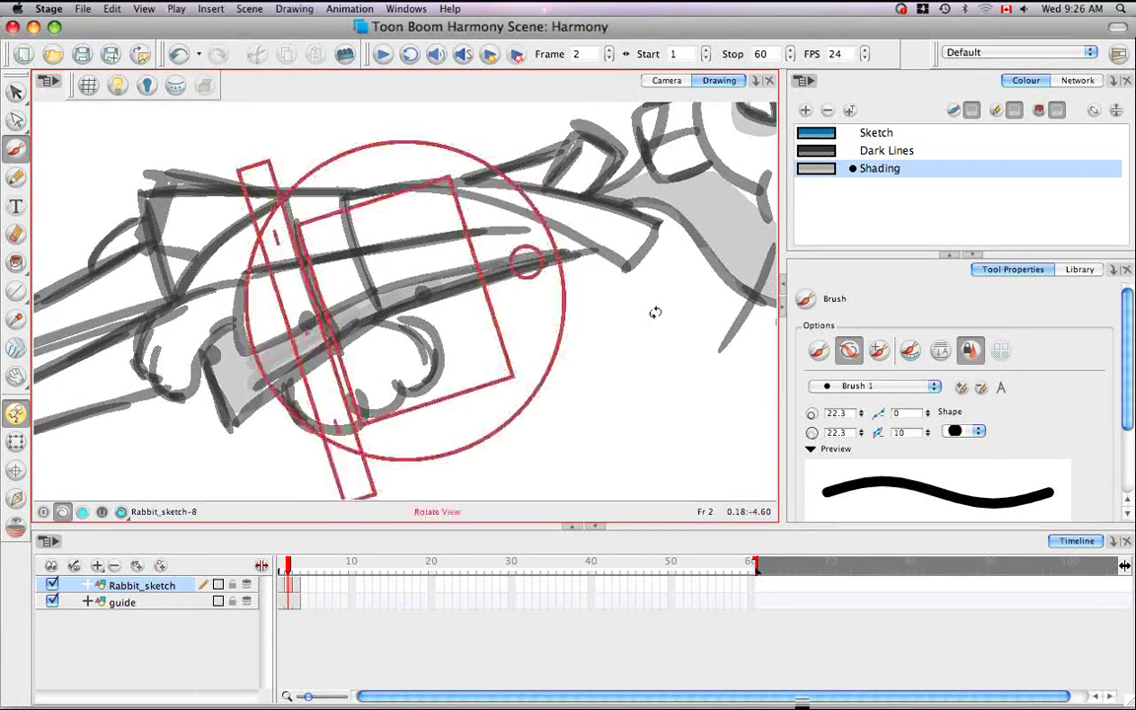
Shade the tail with Shading behind its lines, along the side where it meets the jacket.
{"action": "mouse_move", "coordinate": [655, 313]}
{"action": "left_mouse_down"}
{"action": "mouse_move", "coordinate": [659, 230]}
{"action": "mouse_move", "coordinate": [626, 179]}
{"action": "left_mouse_up"}
{"action": "left_click_drag", "start_coordinate": [391, 254], "coordinate": [358, 317]}
{"action": "mouse_move", "coordinate": [340, 263]}
{"action": "left_mouse_down"}
{"action": "mouse_move", "coordinate": [324, 265]}
{"action": "mouse_move", "coordinate": [511, 225]}
{"action": "mouse_move", "coordinate": [483, 230]}
{"action": "mouse_move", "coordinate": [498, 226]}
{"action": "left_mouse_up"}
{"action": "key", "text": "super+alt"}
{"action": "left_click_drag", "start_coordinate": [592, 305], "coordinate": [555, 195]}
{"action": "mouse_move", "coordinate": [428, 422]}
{"action": "left_mouse_down"}
{"action": "mouse_move", "coordinate": [398, 303]}
{"action": "mouse_move", "coordinate": [415, 271]}
{"action": "mouse_move", "coordinate": [403, 328]}
{"action": "mouse_move", "coordinate": [452, 208]}
{"action": "left_mouse_up"}
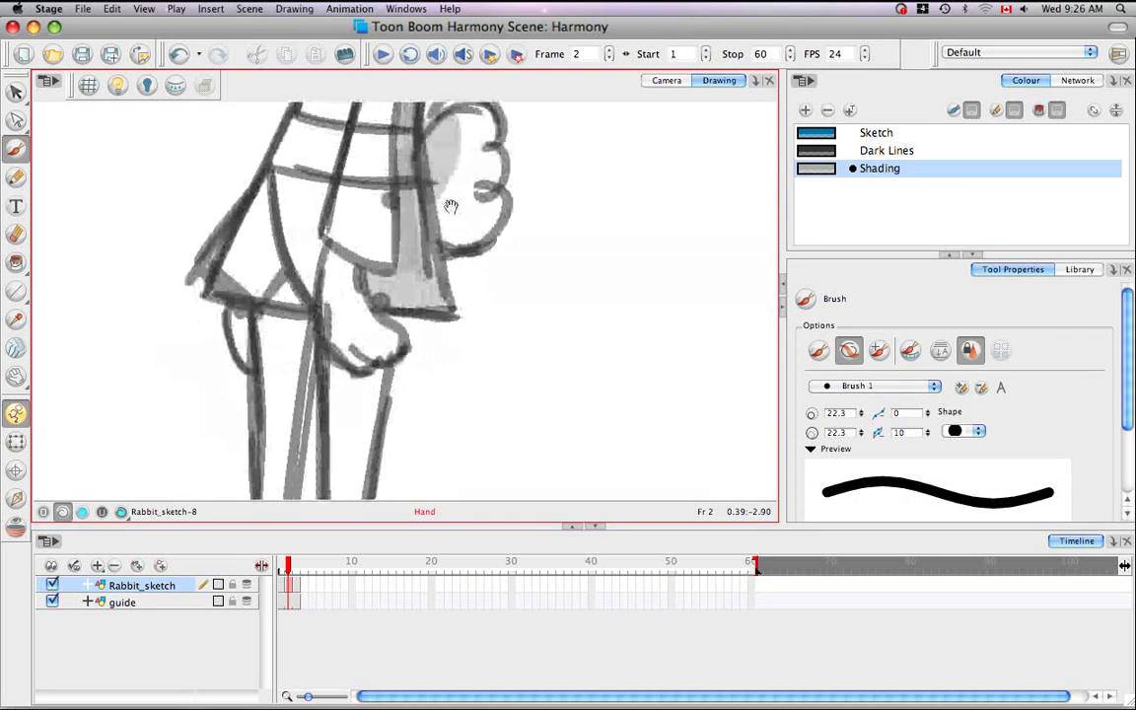
Shade the tops of both legs with Shading, directly below the jacket hem and beneath the hand.
{"action": "mouse_move", "coordinate": [549, 304]}
{"action": "left_mouse_down"}
{"action": "mouse_move", "coordinate": [547, 267]}
{"action": "mouse_move", "coordinate": [529, 244]}
{"action": "left_mouse_up"}
{"action": "left_click_drag", "start_coordinate": [332, 278], "coordinate": [420, 274]}
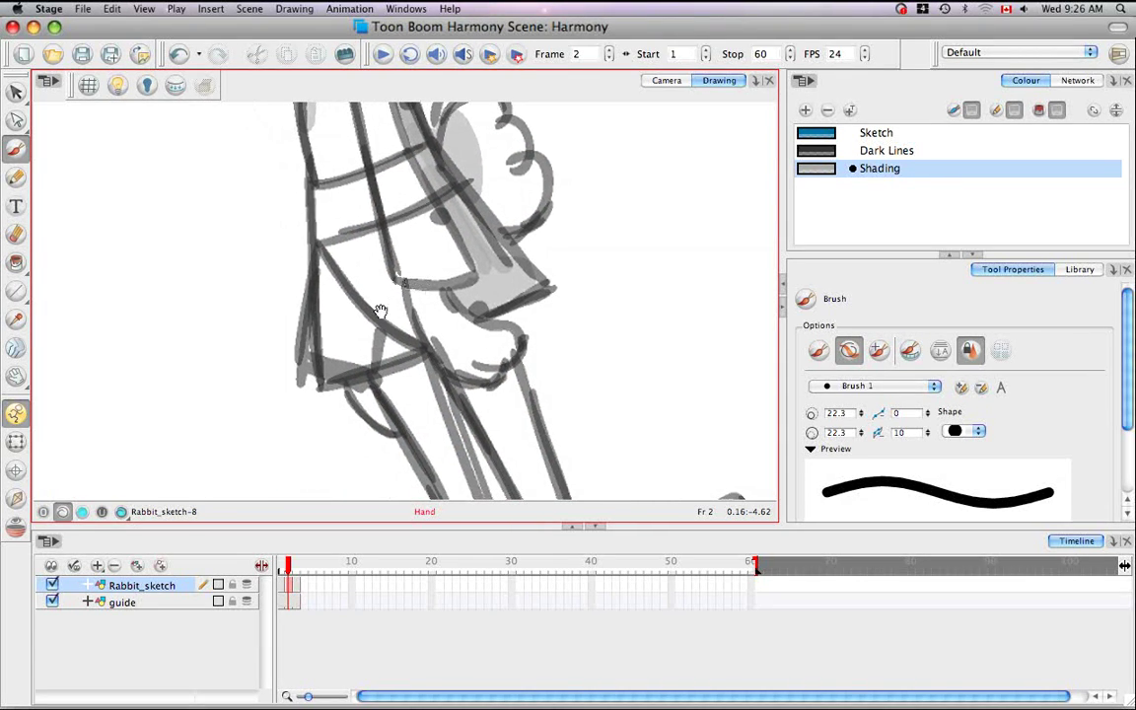
{"action": "mouse_move", "coordinate": [383, 354]}
{"action": "left_mouse_down"}
{"action": "mouse_move", "coordinate": [398, 301]}
{"action": "mouse_move", "coordinate": [434, 371]}
{"action": "mouse_move", "coordinate": [433, 402]}
{"action": "left_mouse_up"}
{"action": "mouse_move", "coordinate": [516, 370]}
{"action": "left_mouse_down"}
{"action": "mouse_move", "coordinate": [417, 432]}
{"action": "mouse_move", "coordinate": [358, 367]}
{"action": "mouse_move", "coordinate": [342, 330]}
{"action": "mouse_move", "coordinate": [361, 312]}
{"action": "left_mouse_up"}
{"action": "mouse_move", "coordinate": [414, 384]}
{"action": "left_mouse_down"}
{"action": "mouse_move", "coordinate": [412, 324]}
{"action": "mouse_move", "coordinate": [407, 339]}
{"action": "mouse_move", "coordinate": [400, 311]}
{"action": "mouse_move", "coordinate": [438, 339]}
{"action": "mouse_move", "coordinate": [407, 321]}
{"action": "left_mouse_up"}
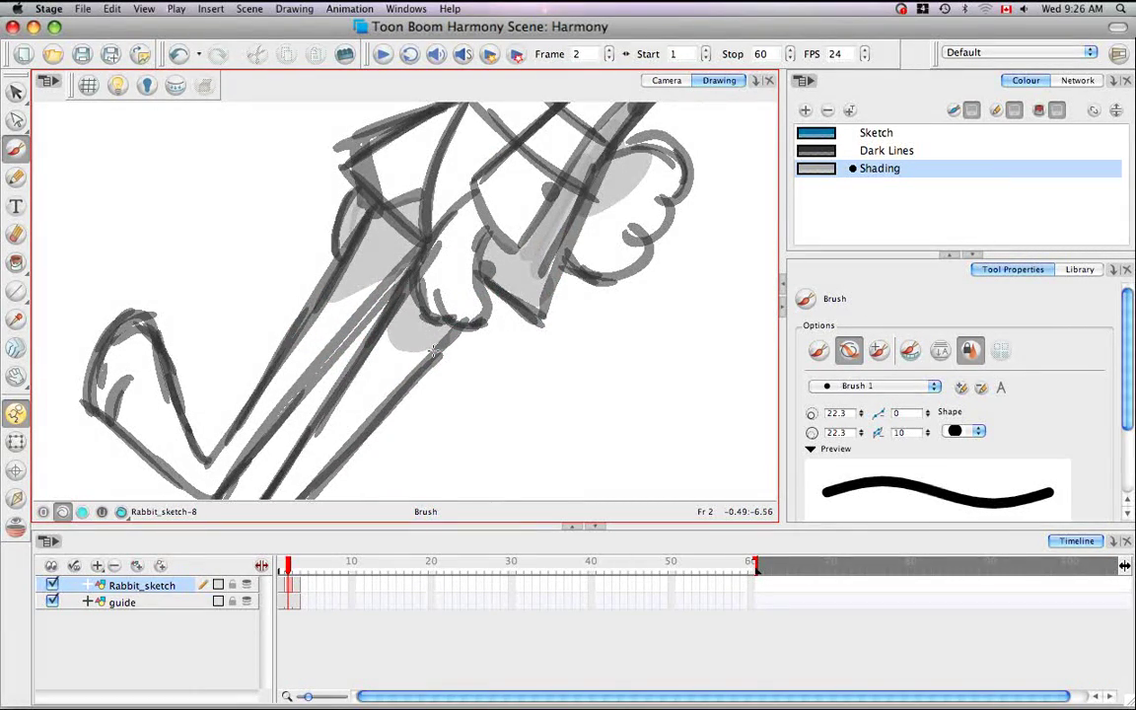
{"action": "left_click_drag", "start_coordinate": [404, 384], "coordinate": [518, 208]}
Add a strip of Shading behind the lines along the upper edge of both feet.
{"action": "left_click_drag", "start_coordinate": [331, 248], "coordinate": [368, 218], "text": "ctrl+alt"}
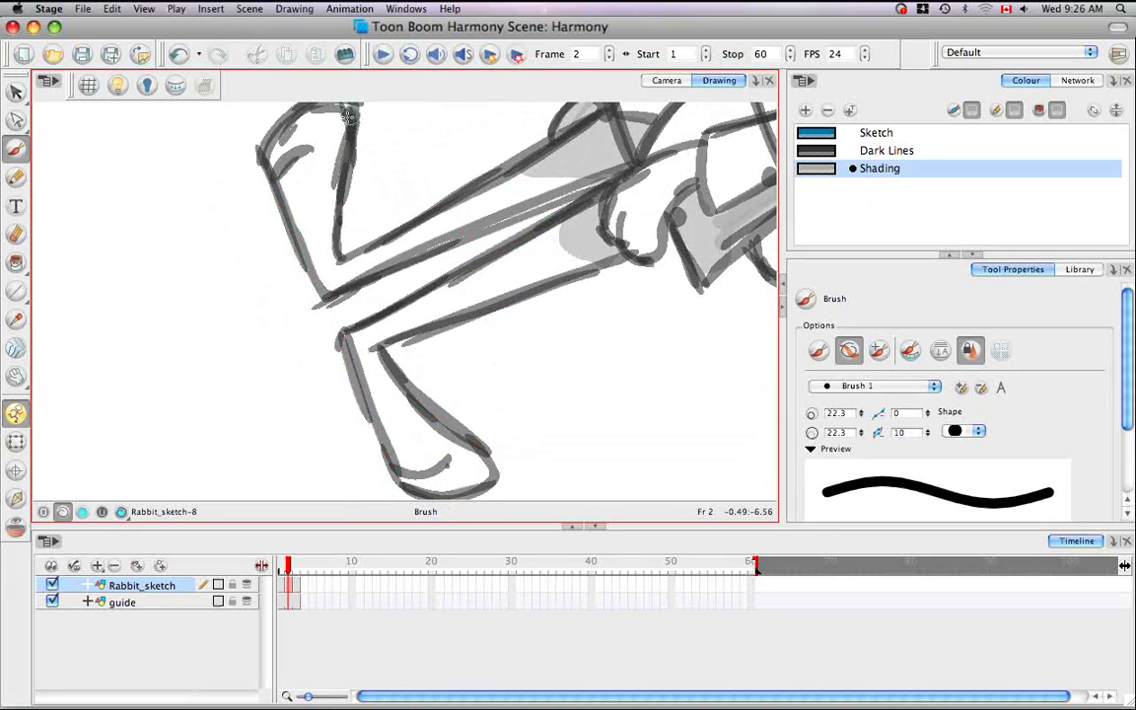
{"action": "mouse_move", "coordinate": [348, 117]}
{"action": "left_mouse_down"}
{"action": "mouse_move", "coordinate": [329, 208]}
{"action": "mouse_move", "coordinate": [338, 178]}
{"action": "left_mouse_up"}
{"action": "left_click_drag", "start_coordinate": [472, 333], "coordinate": [448, 361], "text": "alt+super"}
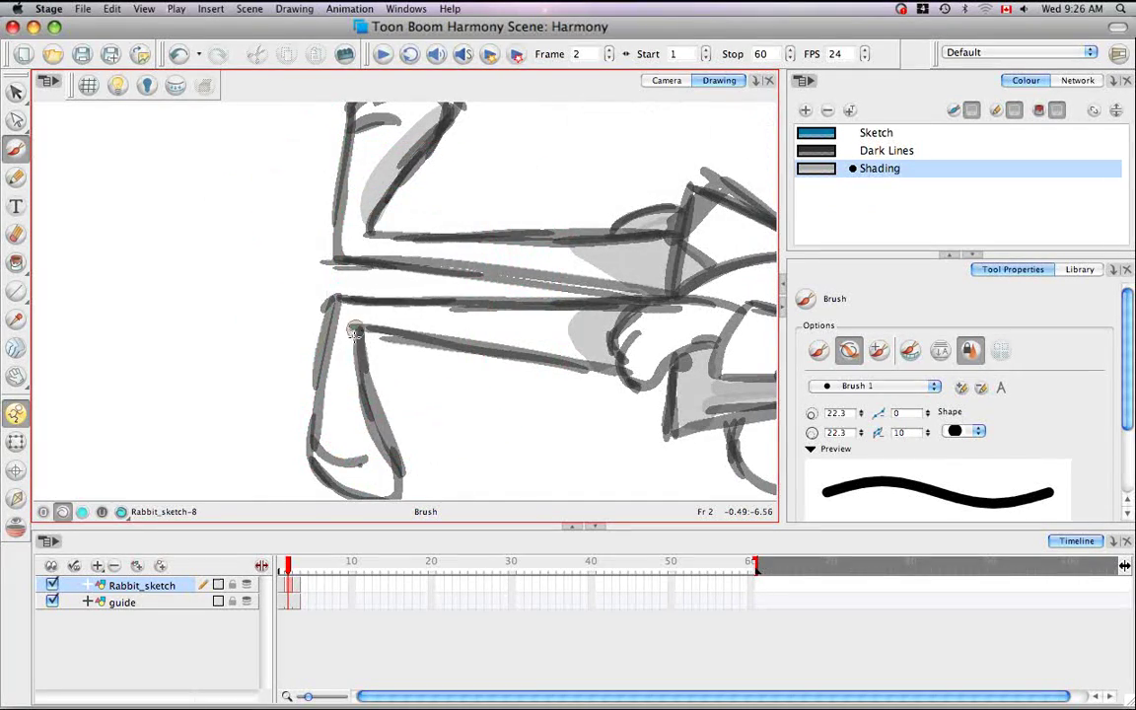
{"action": "left_click_drag", "start_coordinate": [355, 332], "coordinate": [385, 446]}
{"action": "mouse_move", "coordinate": [501, 408]}
{"action": "left_mouse_down", "text": "alt+super"}
{"action": "mouse_move", "coordinate": [485, 143]}
{"action": "mouse_move", "coordinate": [487, 166]}
{"action": "left_mouse_up", "text": "alt+super"}
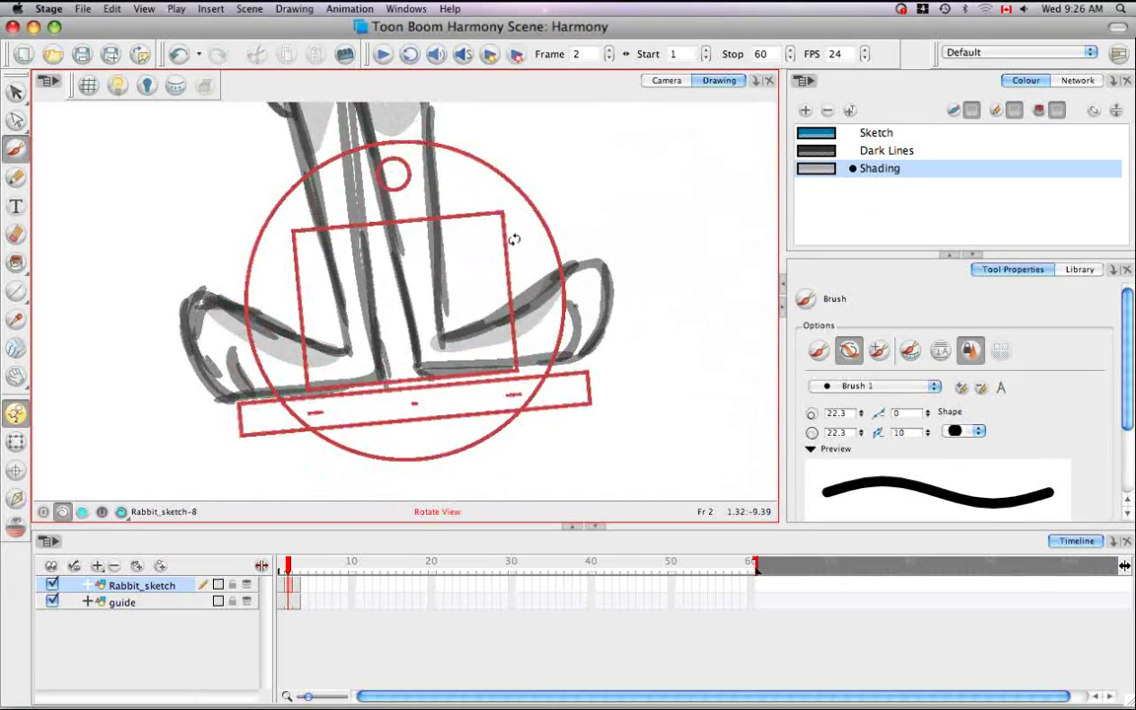
{"action": "left_click_drag", "start_coordinate": [528, 267], "coordinate": [515, 399]}
{"action": "key", "text": "shift+m"}
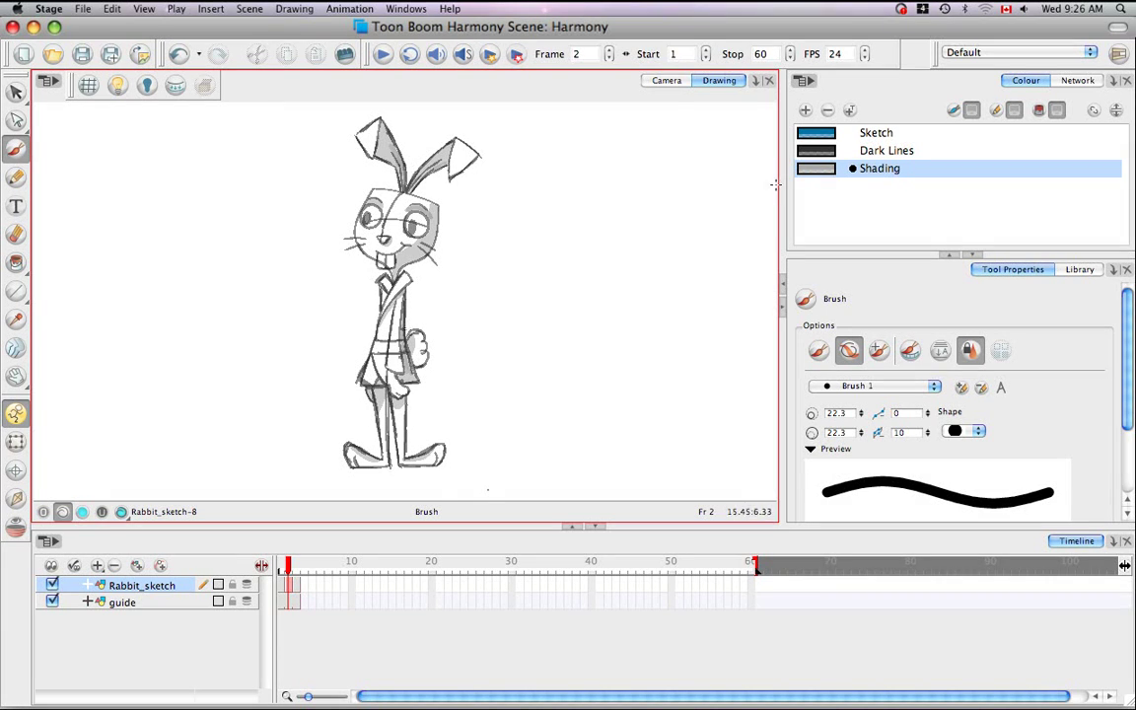
Darken the Dark Lines colour to RGB 26, 25, 25 and set its alpha to 203.
{"action": "double_click", "coordinate": [816, 151]}
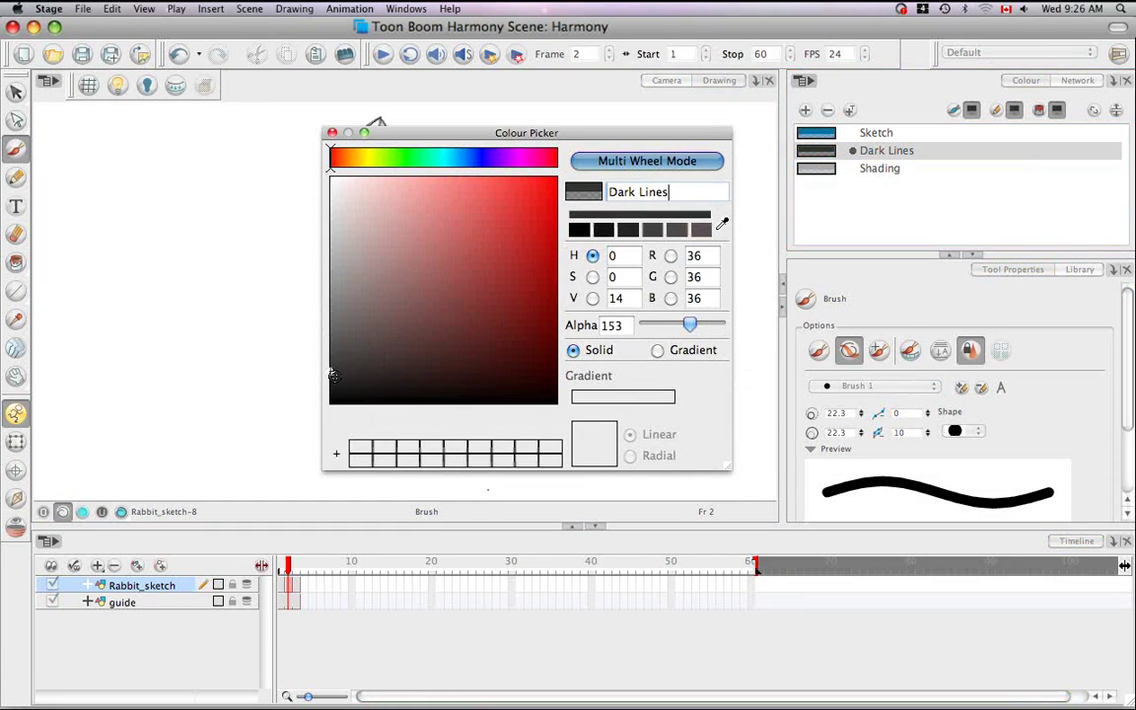
{"action": "left_click", "coordinate": [333, 381]}
{"action": "left_click_drag", "start_coordinate": [492, 134], "coordinate": [629, 108]}
{"action": "left_click_drag", "start_coordinate": [829, 298], "coordinate": [842, 298]}
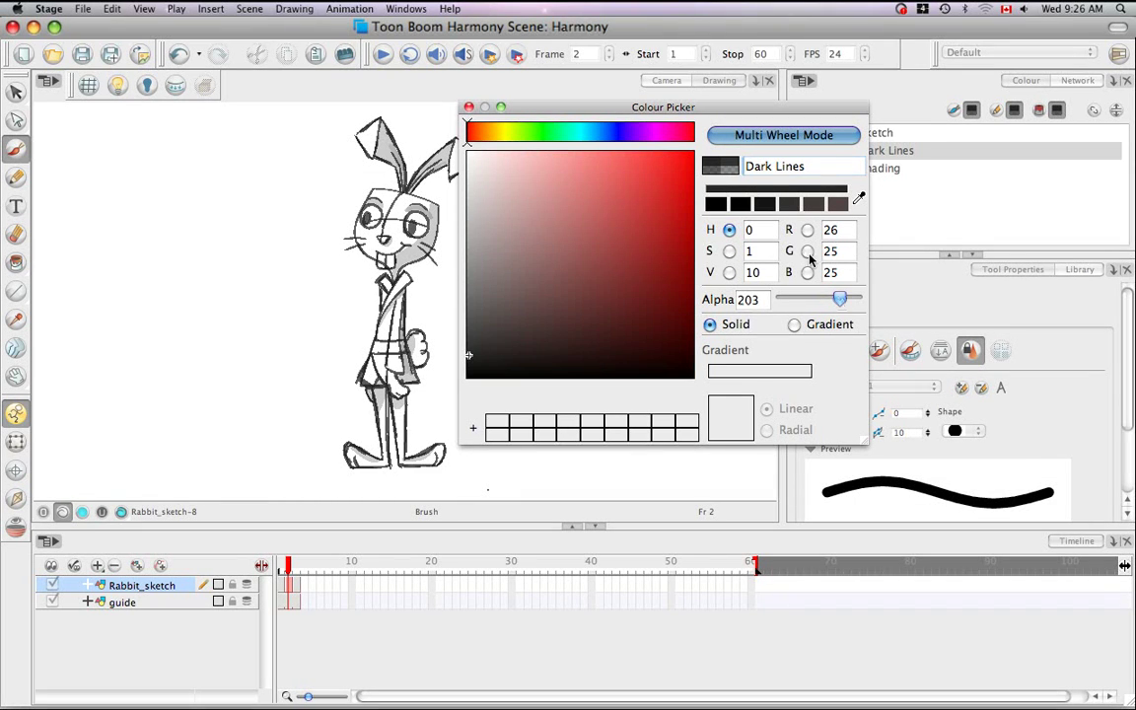
{"action": "left_click", "coordinate": [469, 108]}
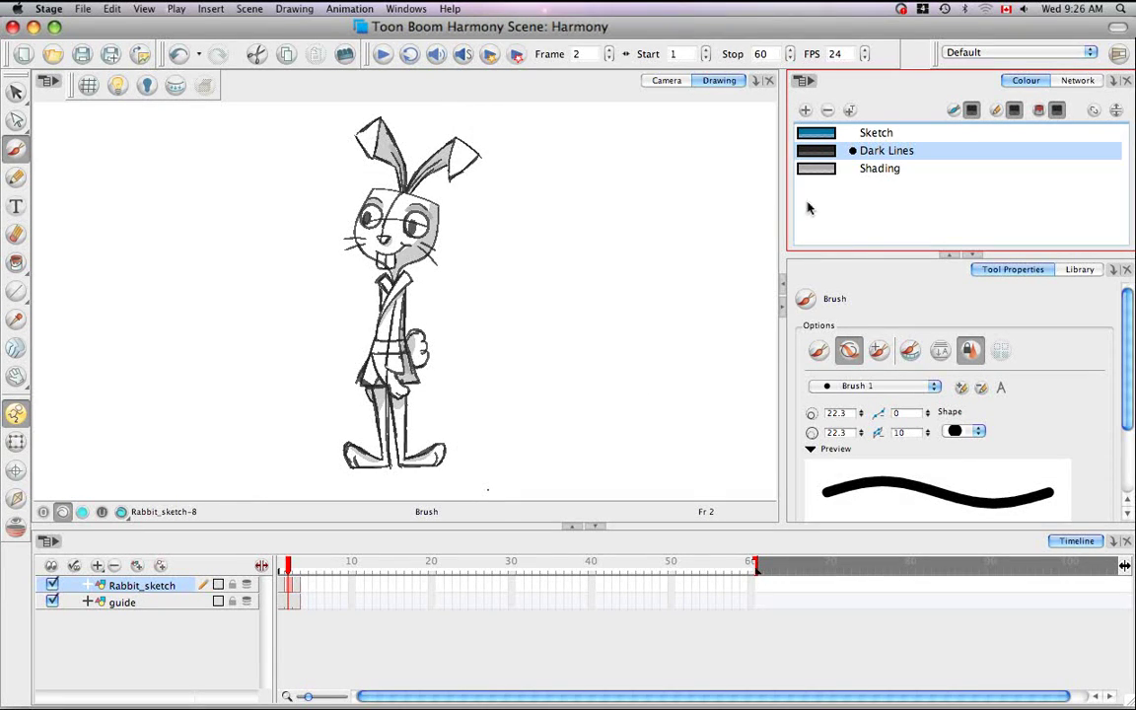
Darken the Shading colour to RGB 121, 121, 121 and undo the stray brush dot below the feet.
{"action": "double_click", "coordinate": [815, 168]}
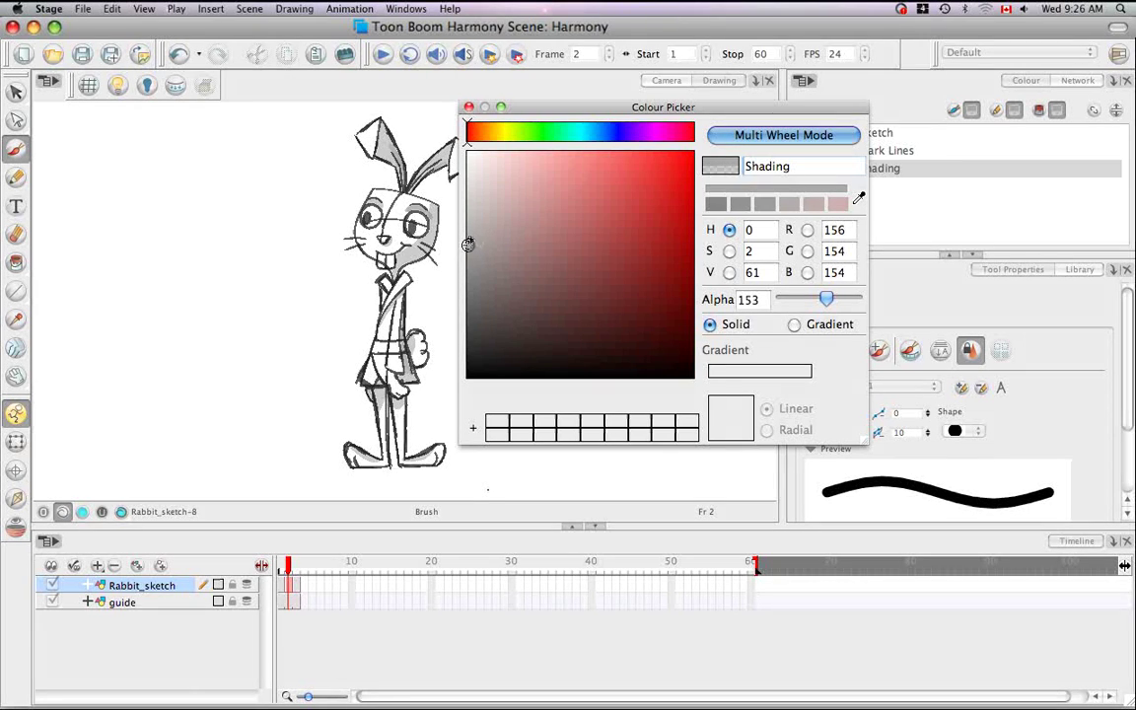
{"action": "left_click_drag", "start_coordinate": [468, 244], "coordinate": [464, 270]}
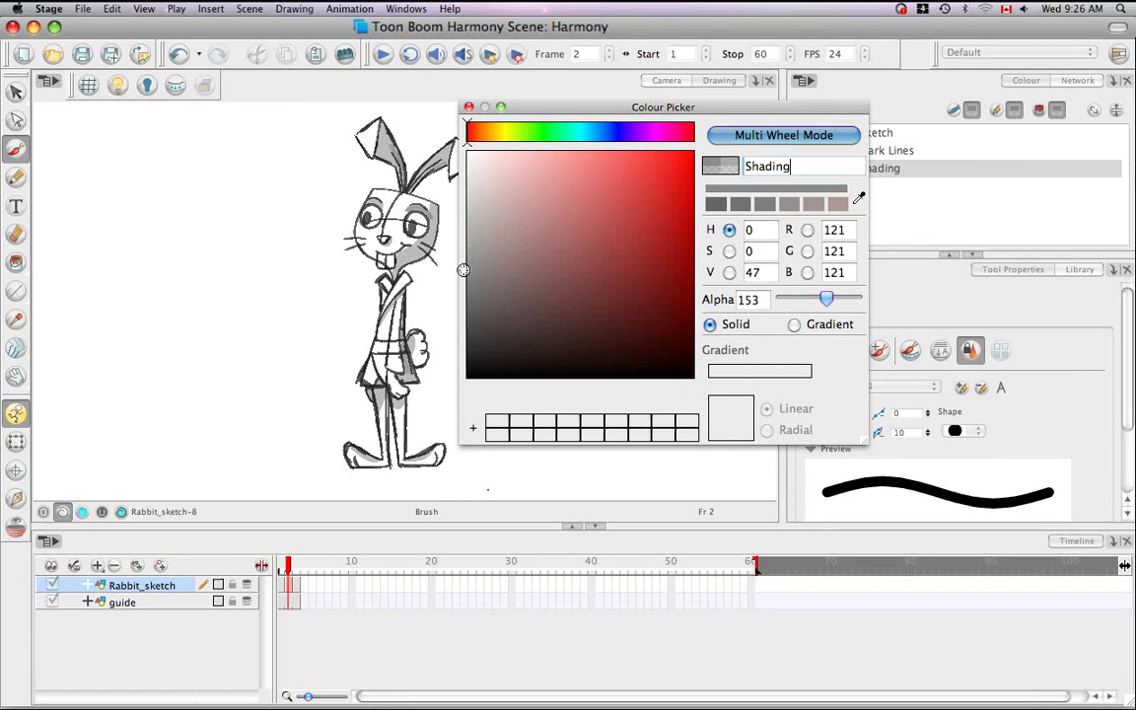
{"action": "left_click", "coordinate": [469, 107]}
{"action": "key", "text": "super+z"}
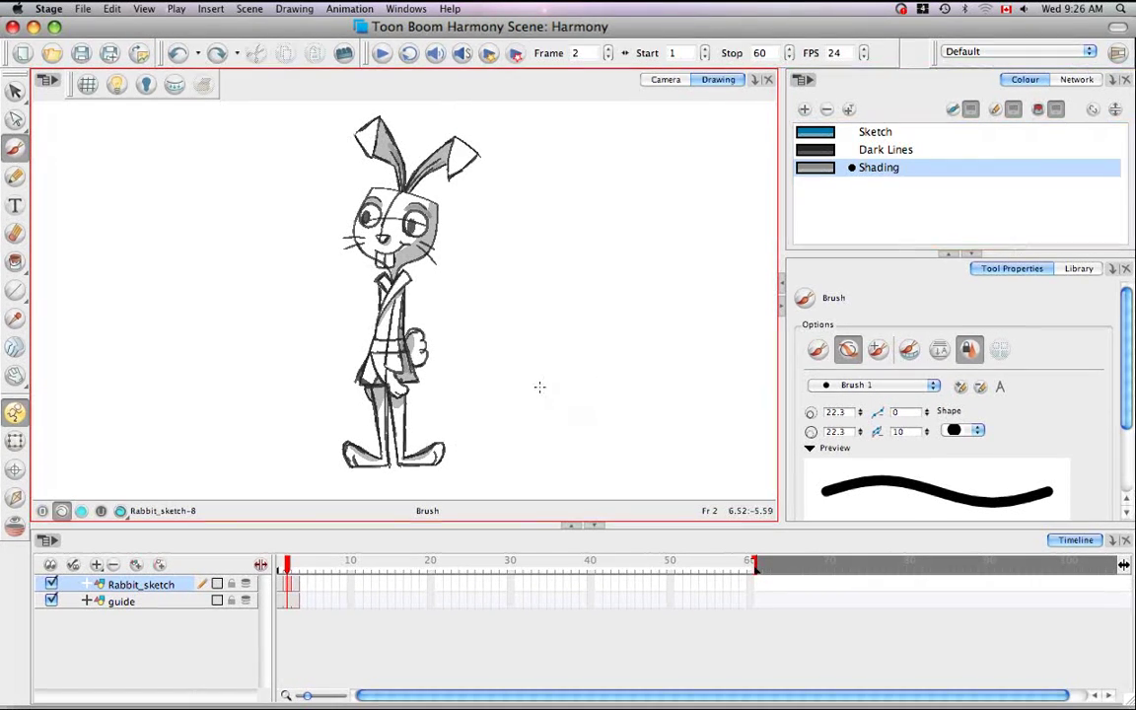
Turn off the brush's draw-behind mode and paint a test Shading patch over the cheek outline below the whiskers.
{"action": "key", "text": "super+equal"}
{"action": "key", "text": "super+equal"}
{"action": "key", "text": "super+equal"}
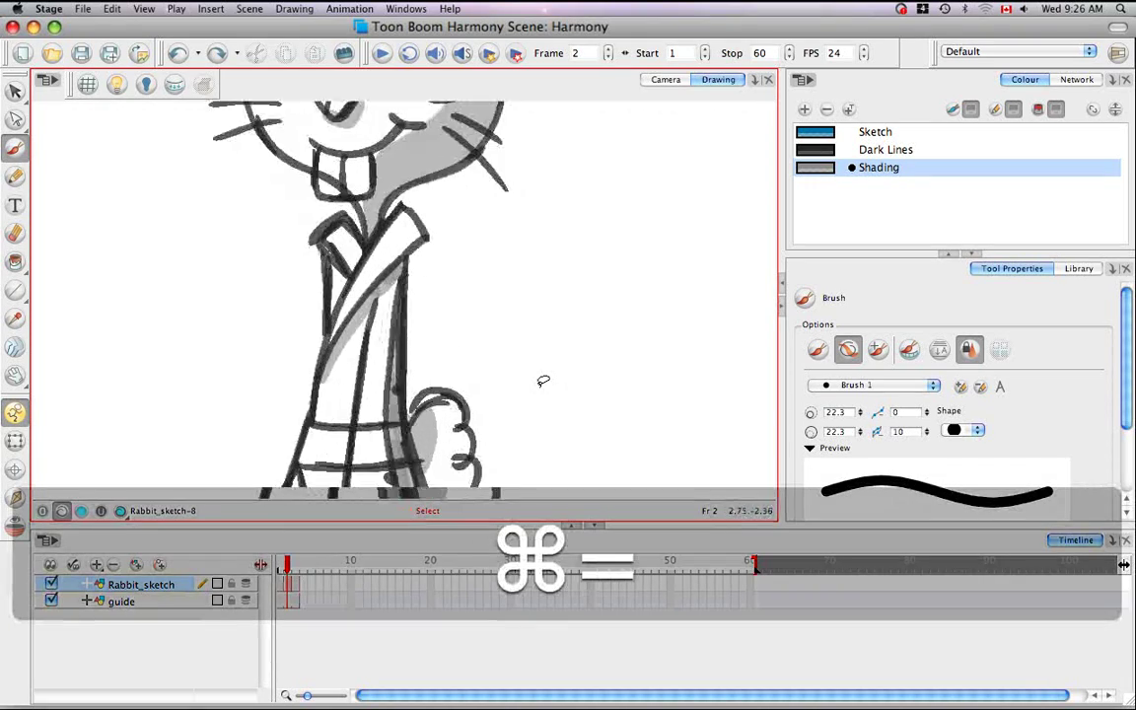
{"action": "left_click_drag", "start_coordinate": [445, 222], "coordinate": [474, 491]}
{"action": "left_click_drag", "start_coordinate": [465, 182], "coordinate": [434, 378]}
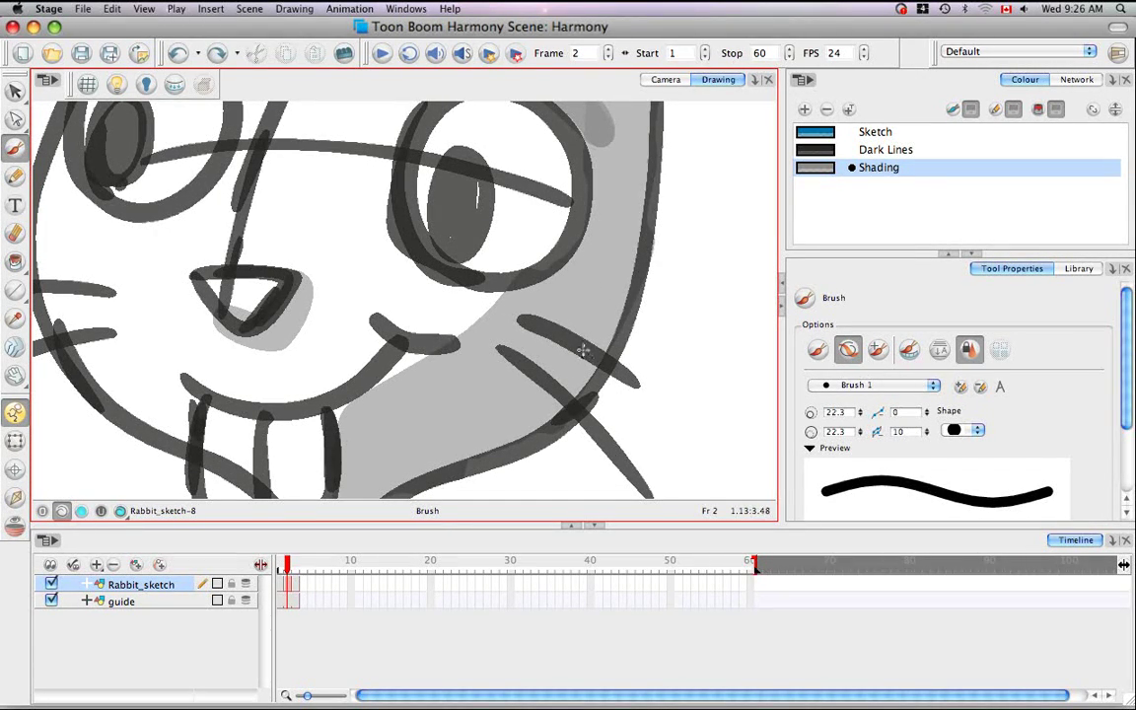
{"action": "left_click", "coordinate": [818, 351]}
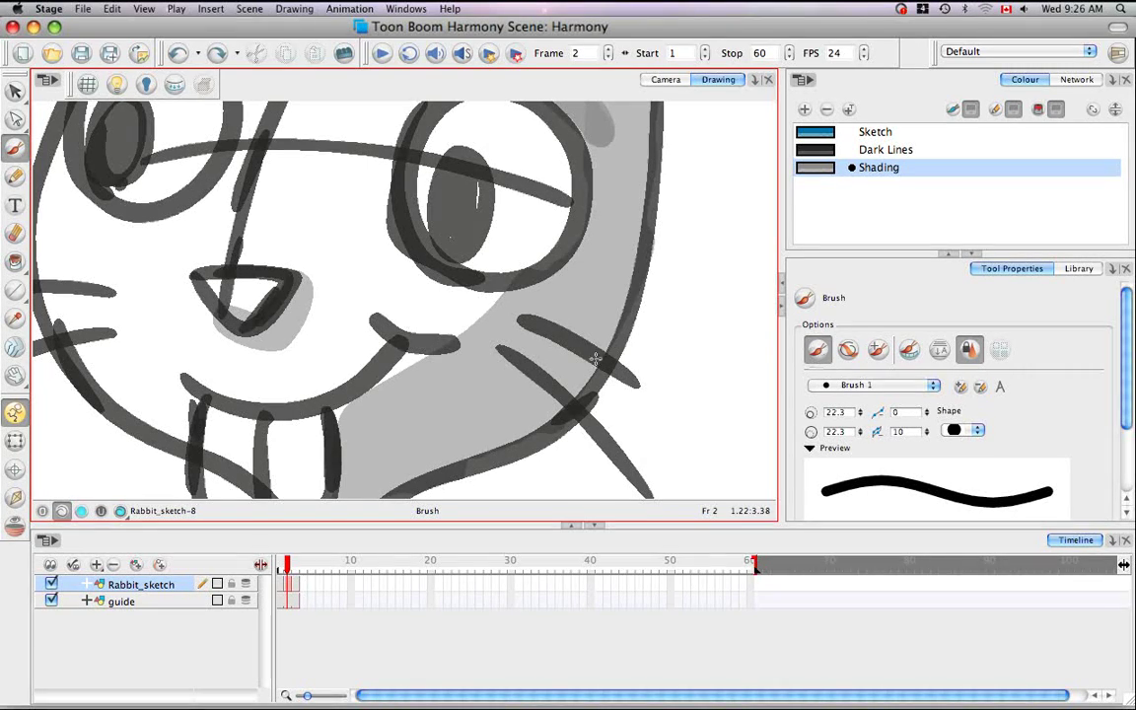
{"action": "key", "text": "space"}
{"action": "mouse_move", "coordinate": [342, 370]}
{"action": "left_mouse_down"}
{"action": "mouse_move", "coordinate": [547, 333]}
{"action": "mouse_move", "coordinate": [530, 358]}
{"action": "left_mouse_up"}
{"action": "mouse_move", "coordinate": [281, 414]}
{"action": "left_mouse_down"}
{"action": "mouse_move", "coordinate": [309, 376]}
{"action": "mouse_move", "coordinate": [310, 420]}
{"action": "left_mouse_up"}
Set the Shading colour's alpha to 255 and paint a test stroke in draw-behind mode across the jaw line beside the teeth.
{"action": "left_click", "coordinate": [814, 174]}
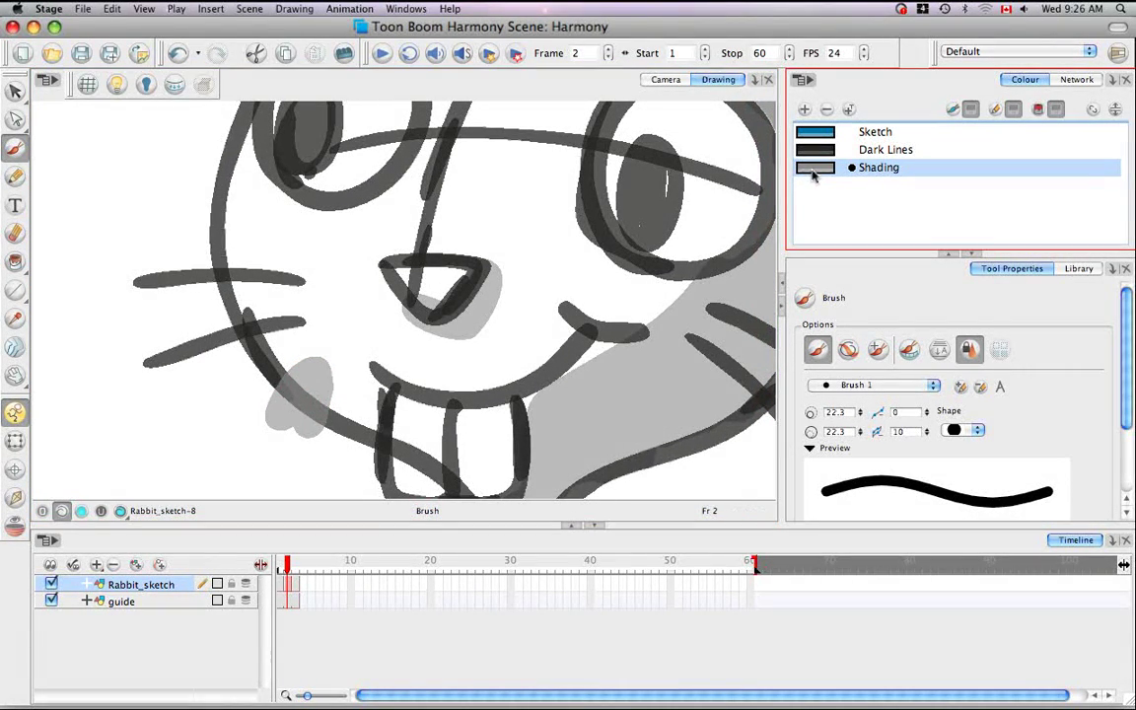
{"action": "double_click", "coordinate": [821, 175]}
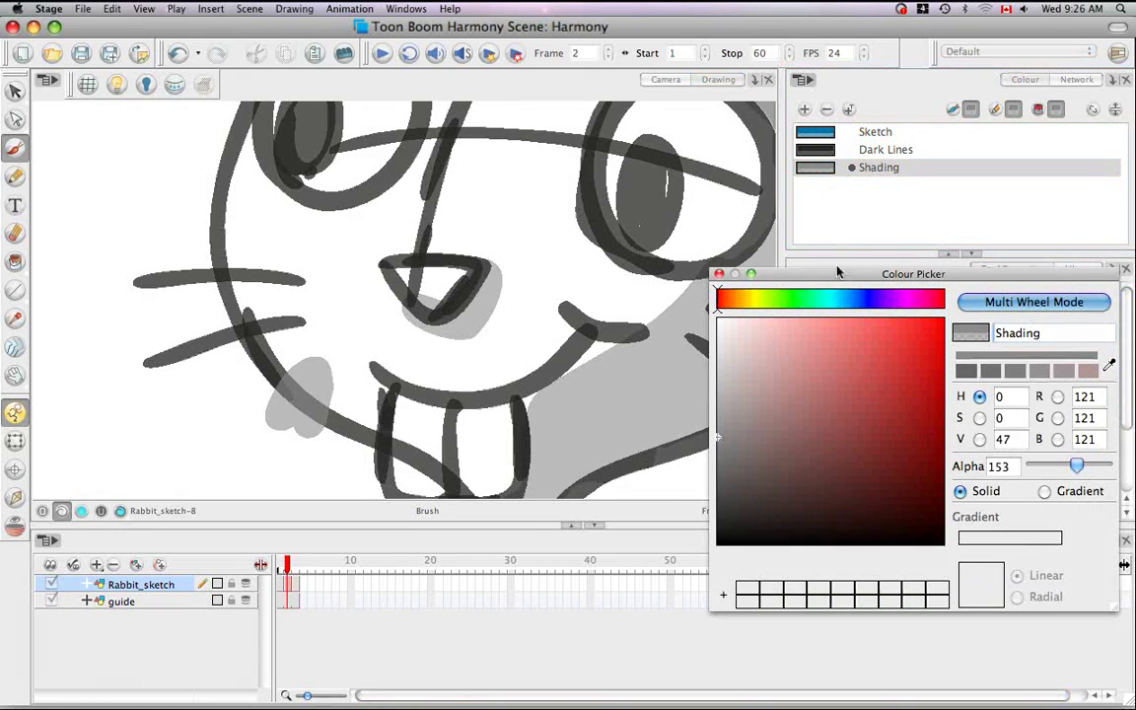
{"action": "left_click_drag", "start_coordinate": [1075, 465], "coordinate": [1115, 468]}
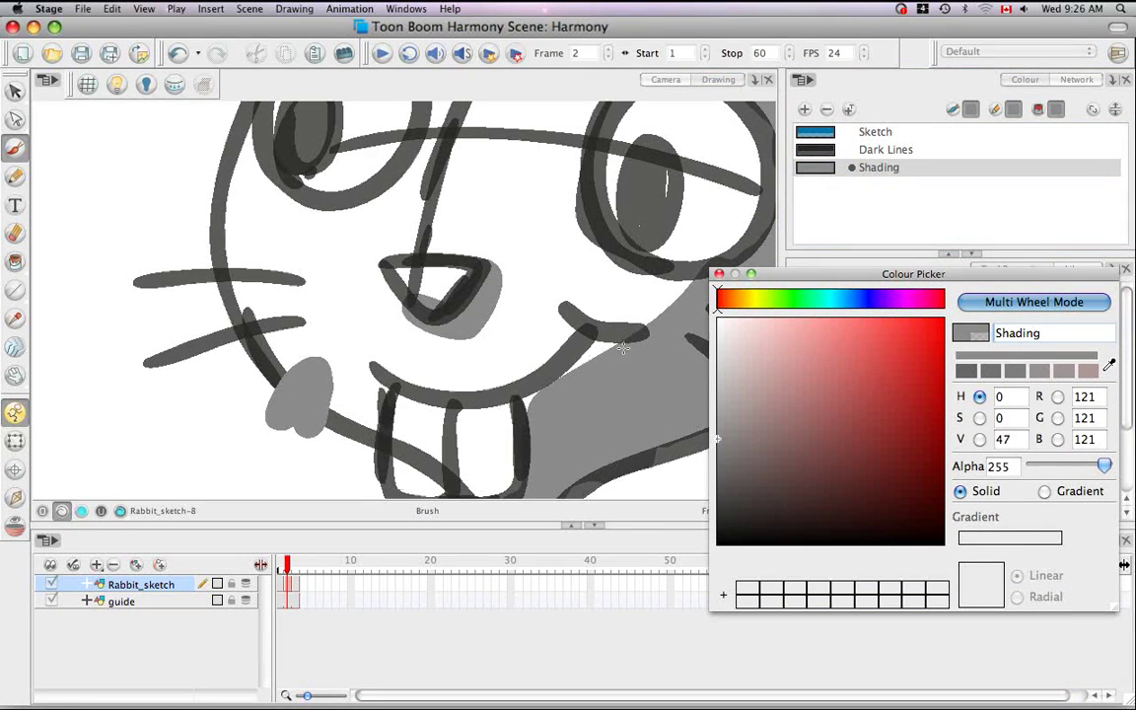
{"action": "left_click_drag", "start_coordinate": [750, 274], "coordinate": [627, 199]}
{"action": "left_click", "coordinate": [601, 199]}
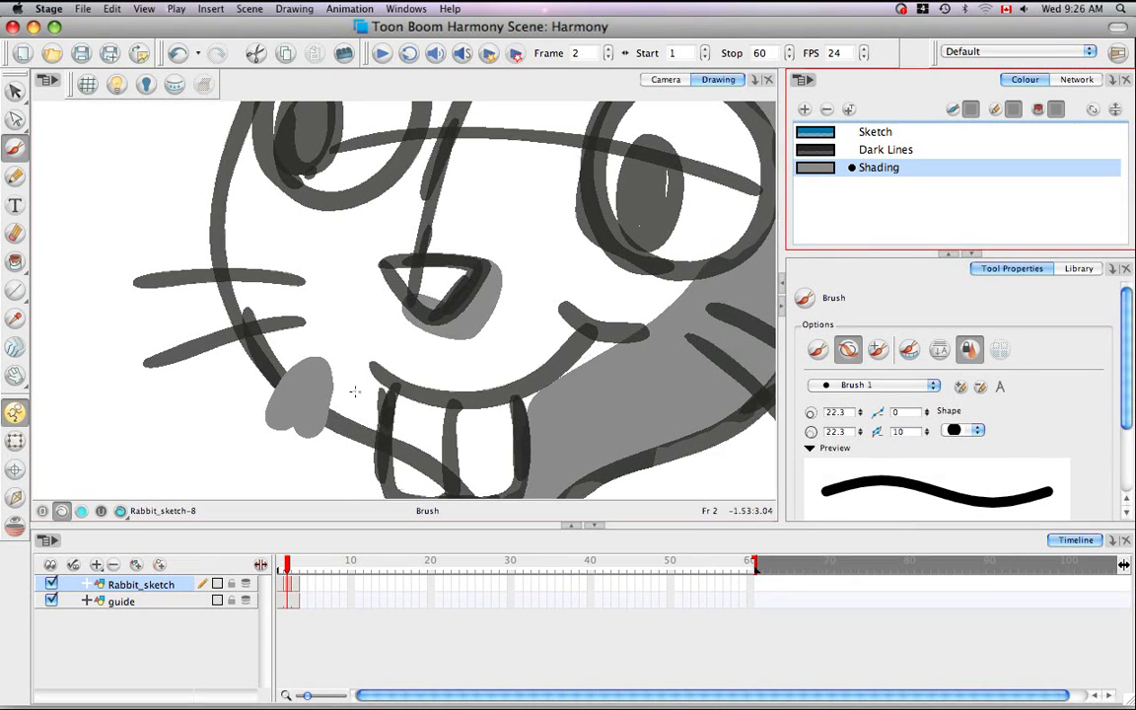
{"action": "mouse_move", "coordinate": [355, 392]}
{"action": "left_mouse_down"}
{"action": "mouse_move", "coordinate": [348, 468]}
{"action": "mouse_move", "coordinate": [357, 450]}
{"action": "left_mouse_up"}
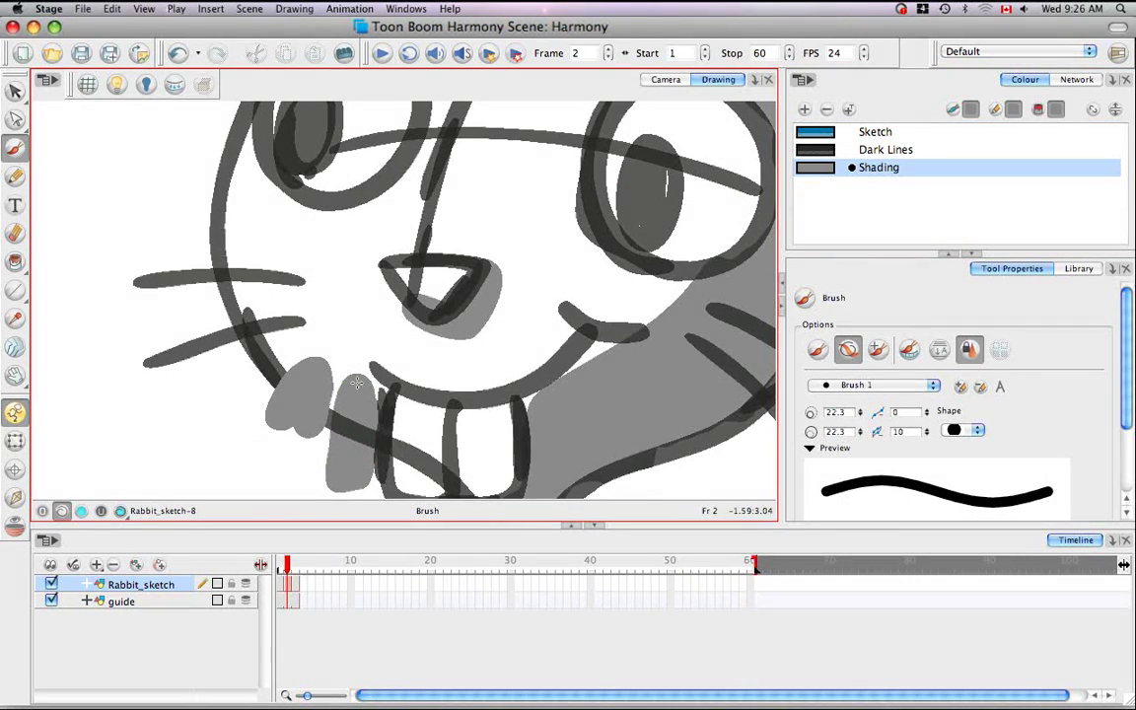
{"action": "left_click_drag", "start_coordinate": [469, 373], "coordinate": [417, 310]}
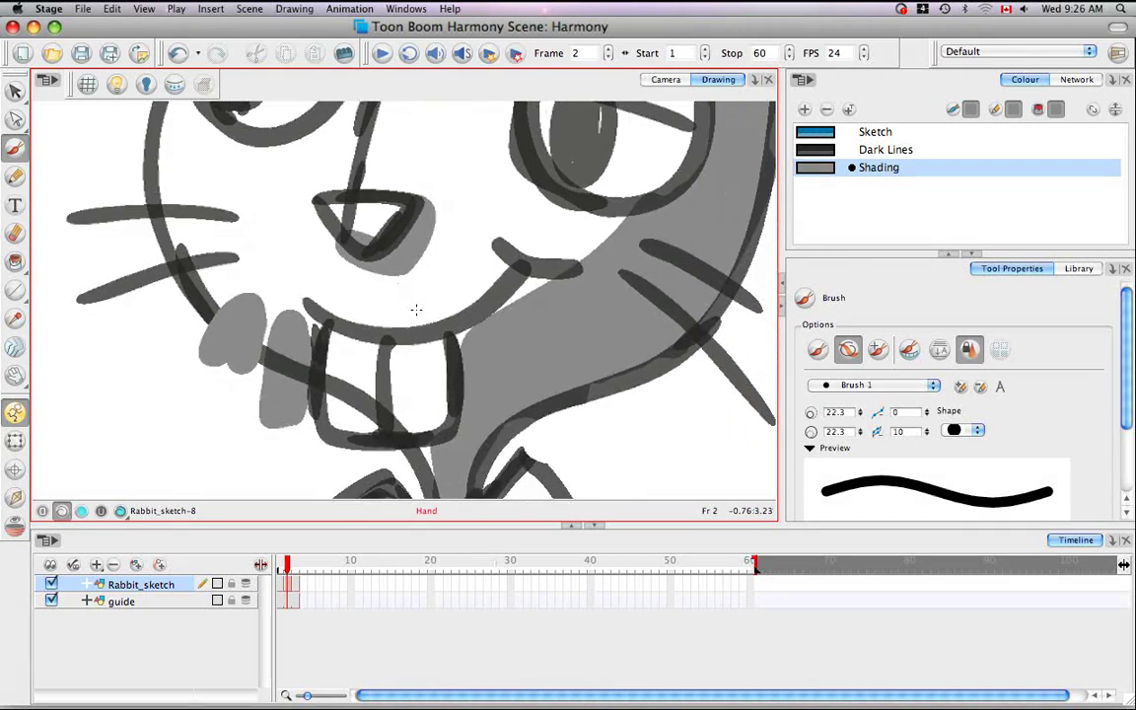
Undo both test strokes and the Shading alpha change, and bring the whole rabbit back into view.
{"action": "key", "text": "super+z"}
{"action": "key", "text": "super+z"}
{"action": "key", "text": "super+z"}
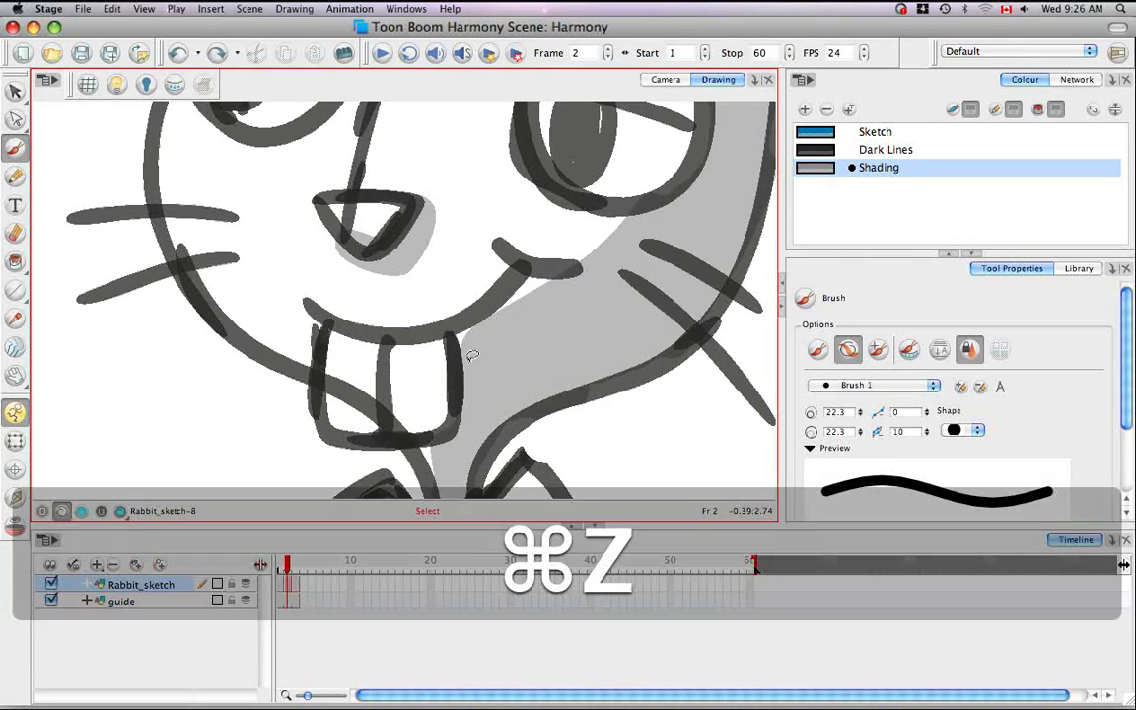
{"action": "key", "text": "shift+m"}
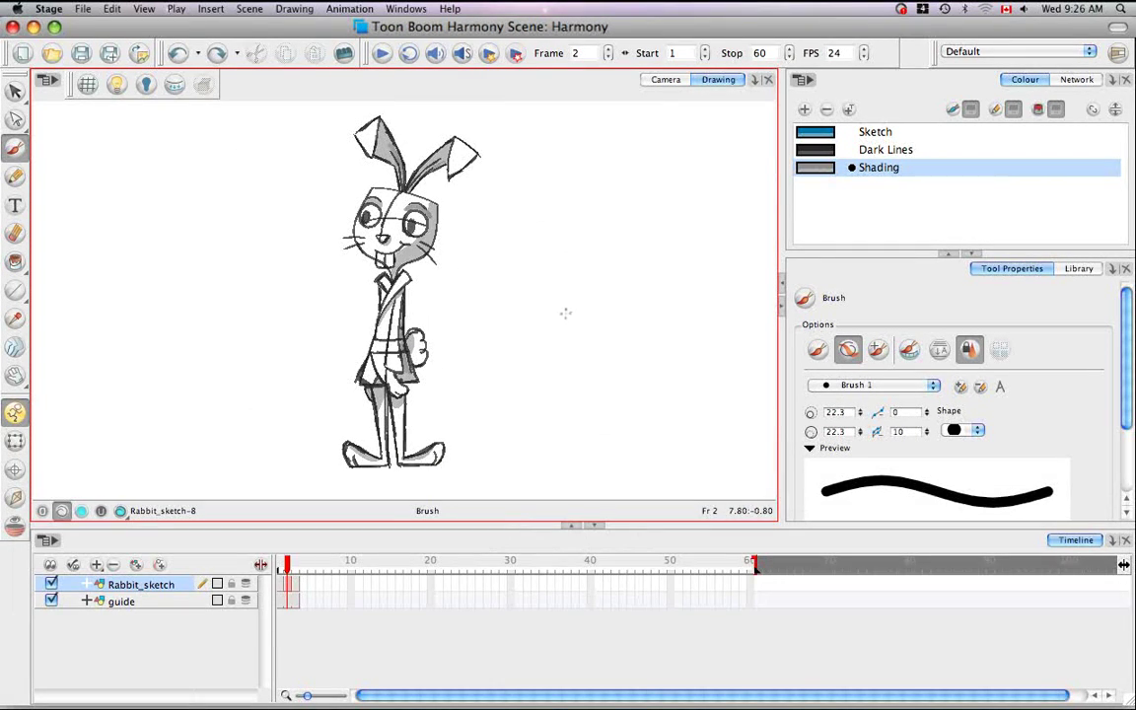